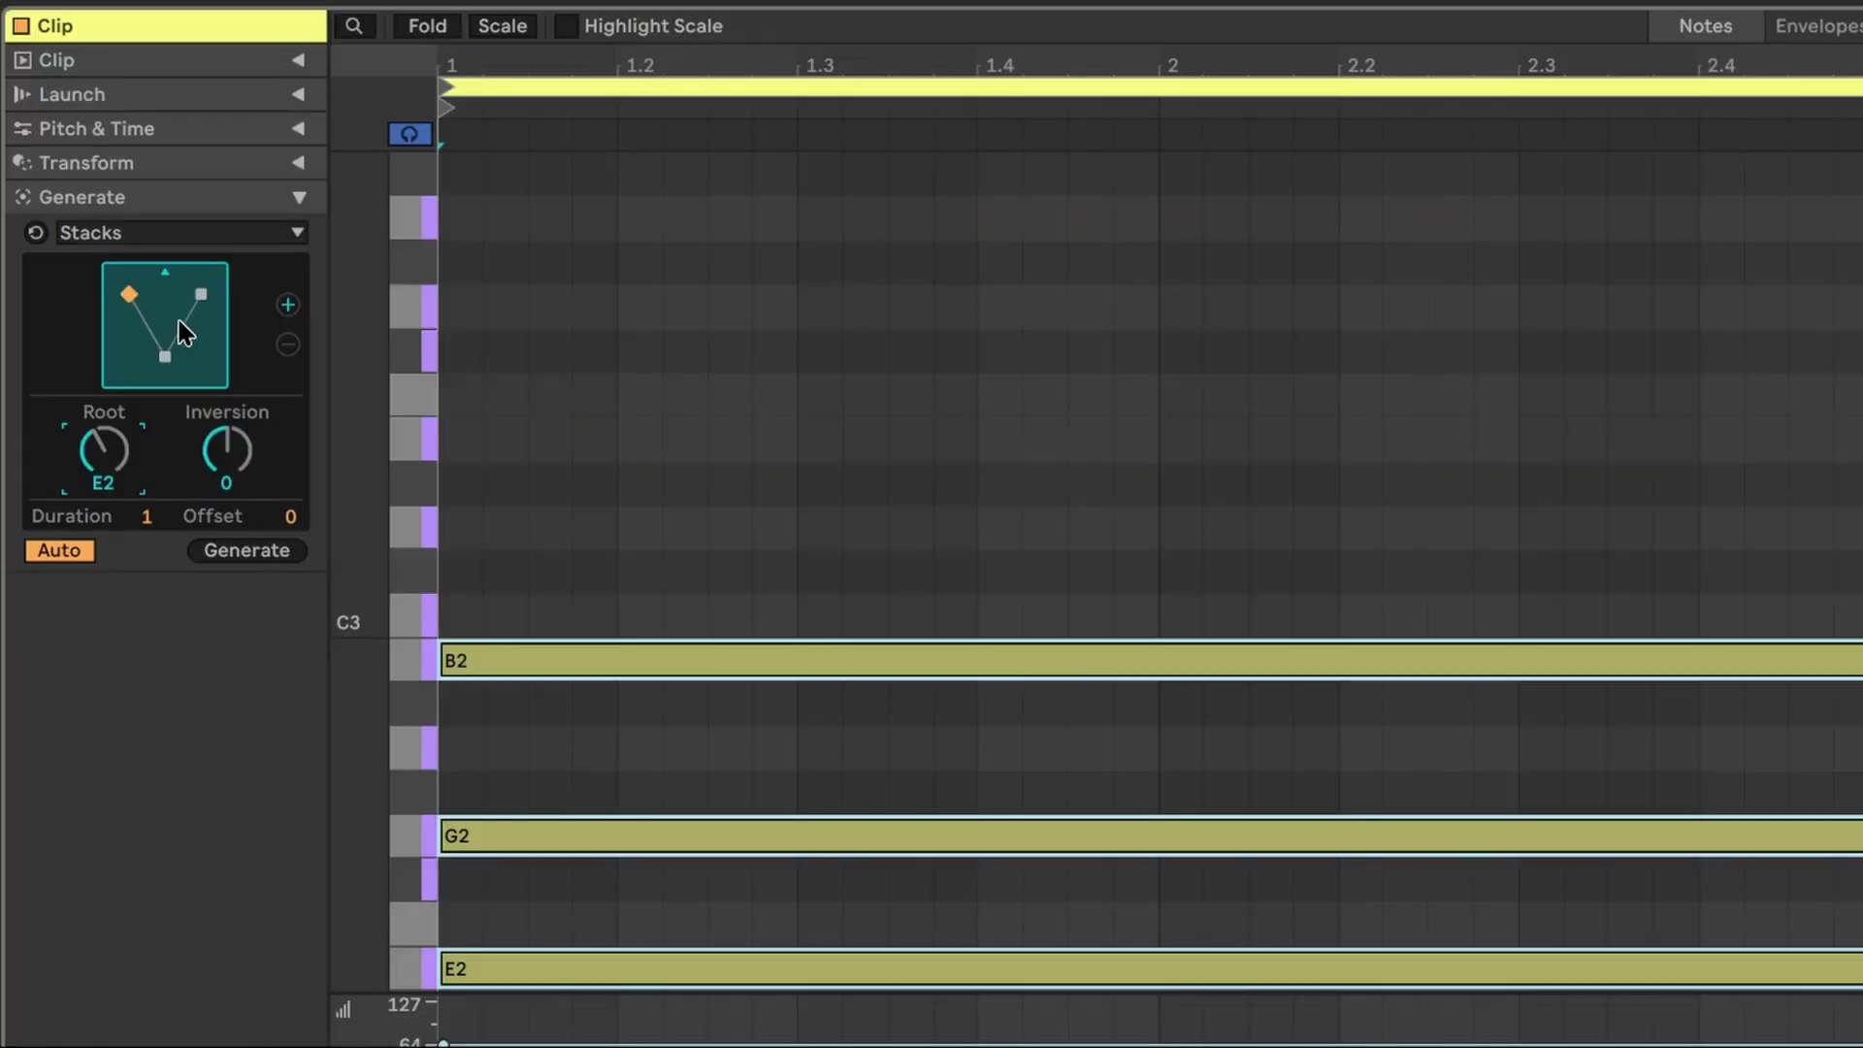
# Keep the first chord at three notes and add a second chord rooted on C3, topped by A3
pyautogui.moveTo(184, 332)
pyautogui.mouseDown()
pyautogui.moveTo(194, 320)
pyautogui.moveTo(165, 306)
pyautogui.mouseUp()
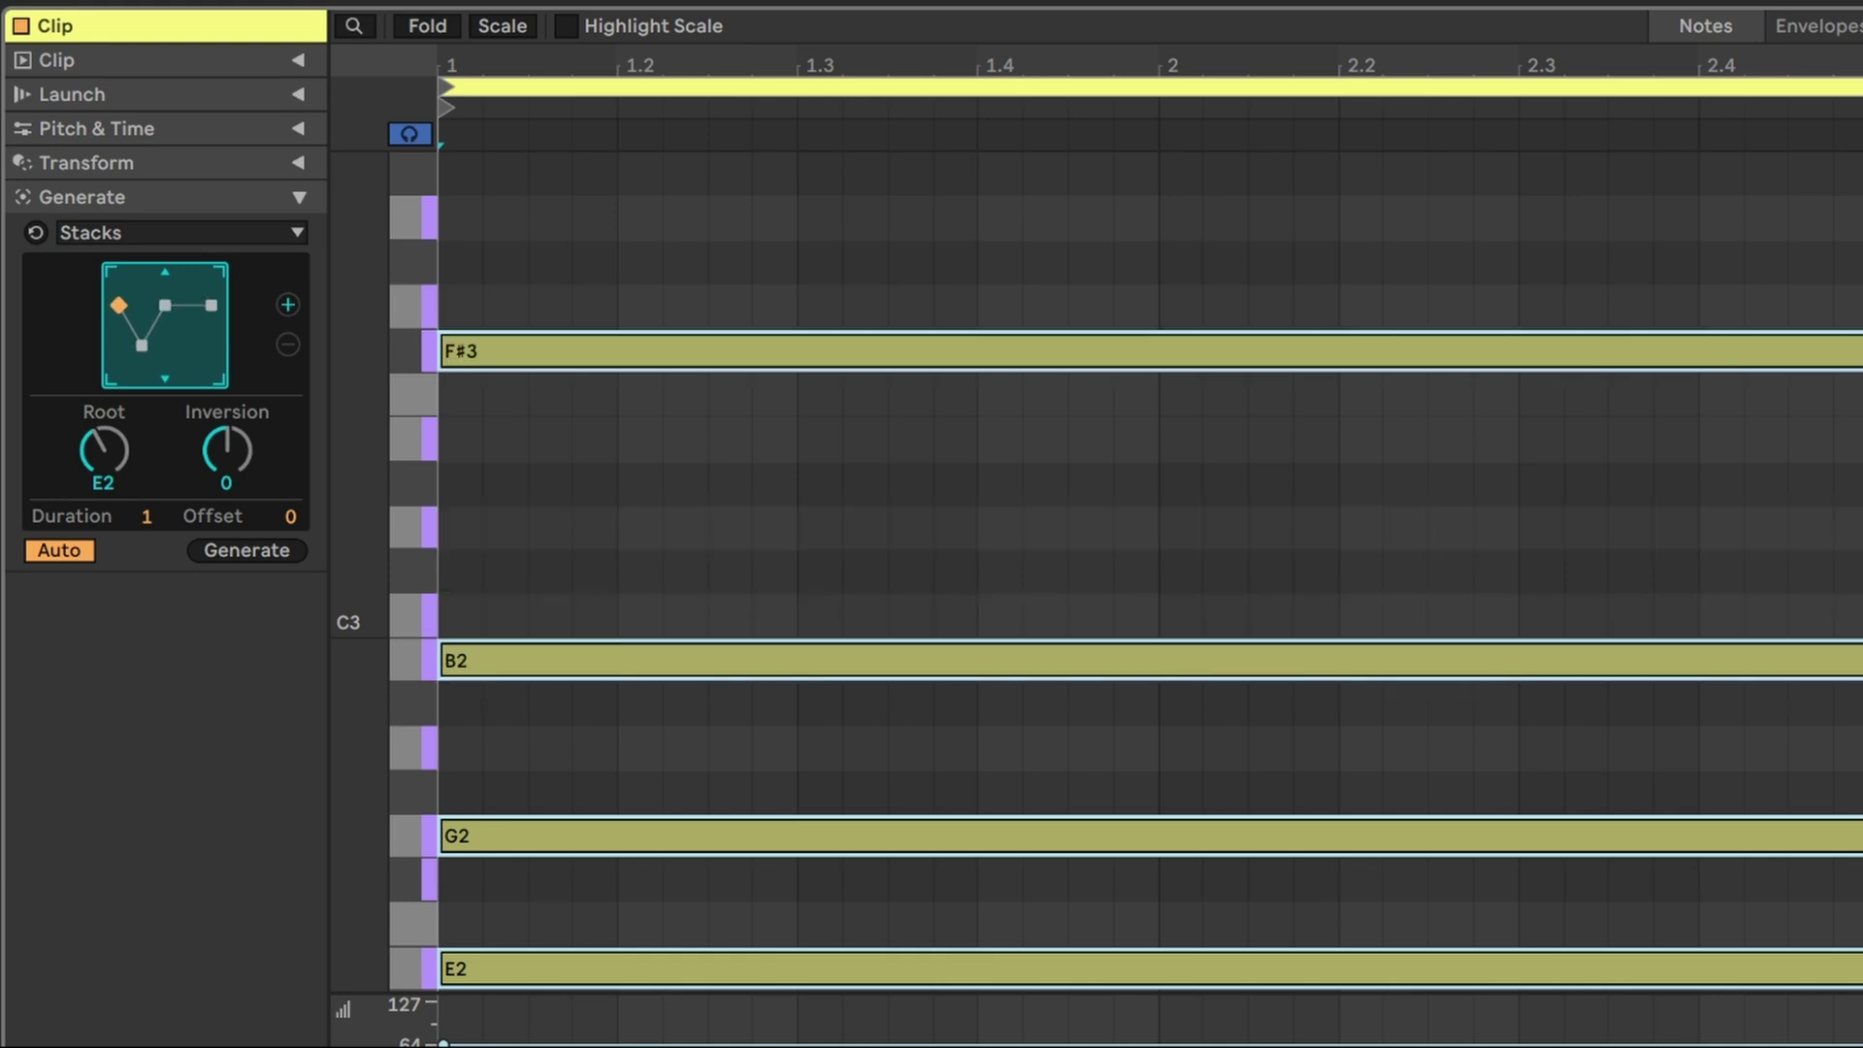
pyautogui.click(287, 344)
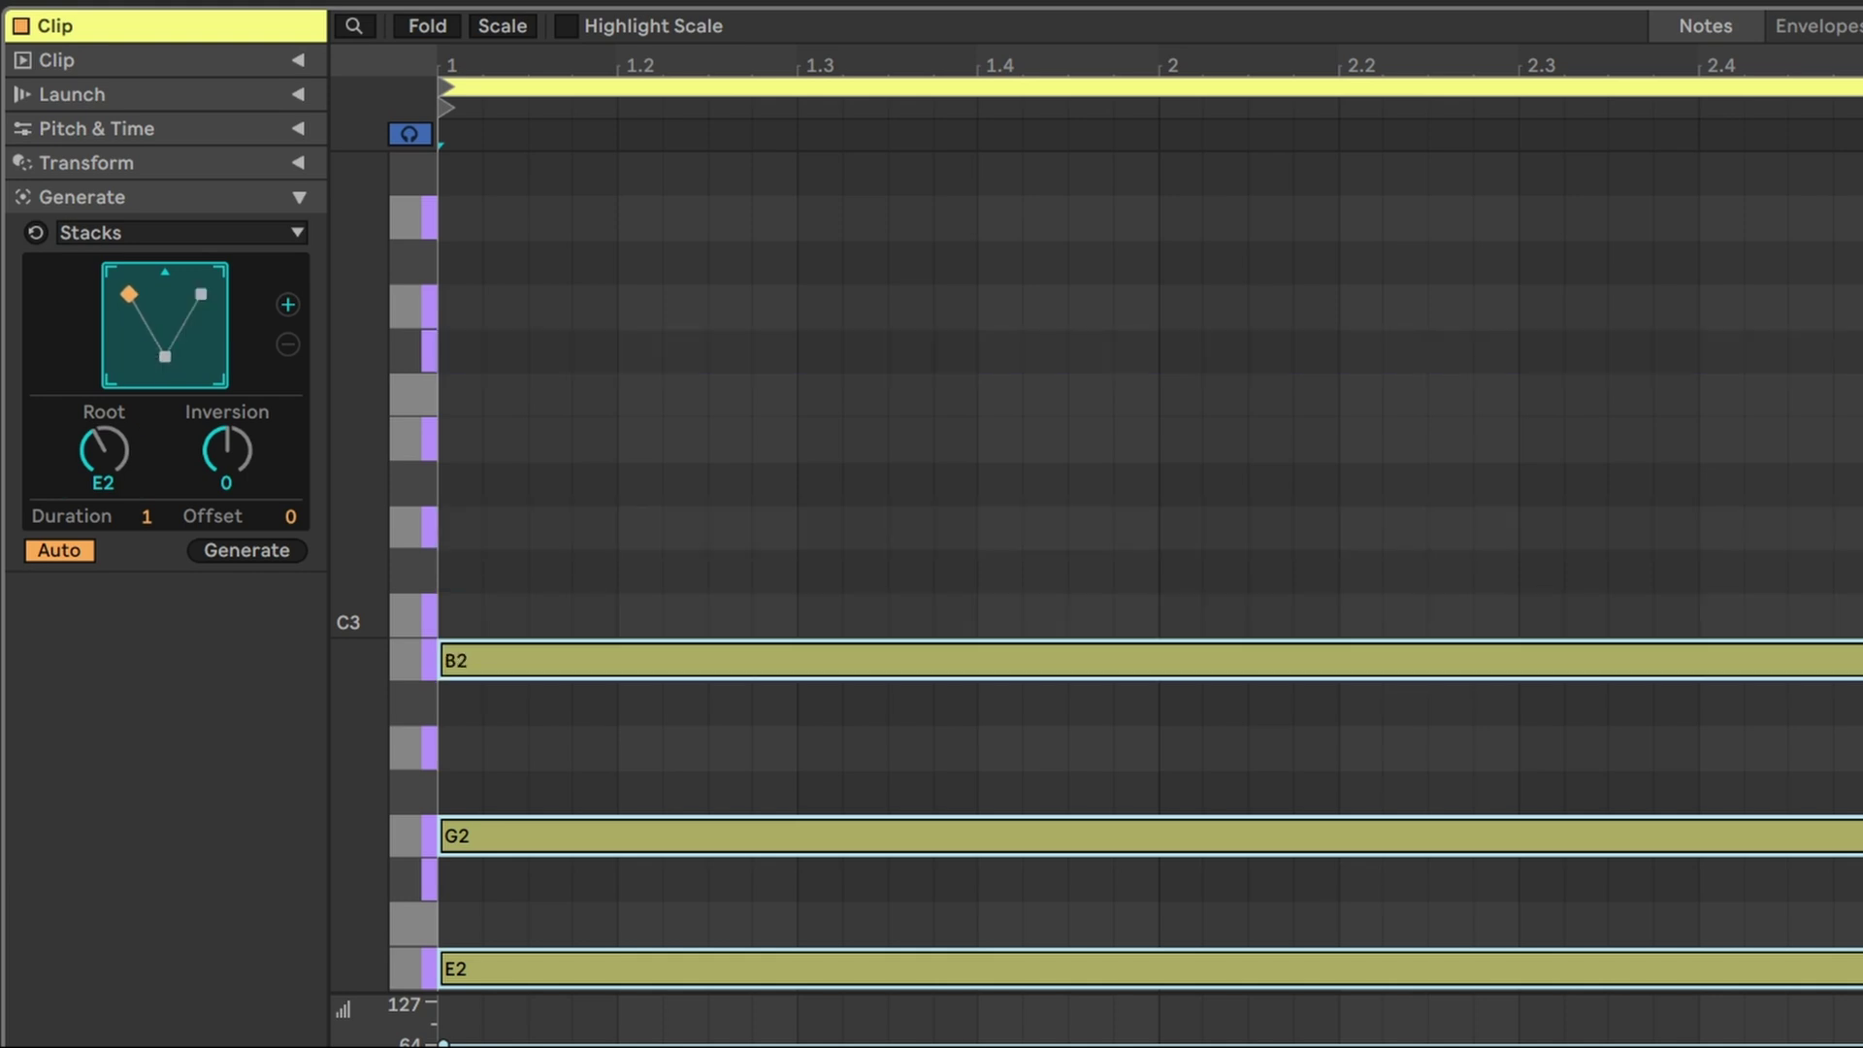
pyautogui.click(288, 305)
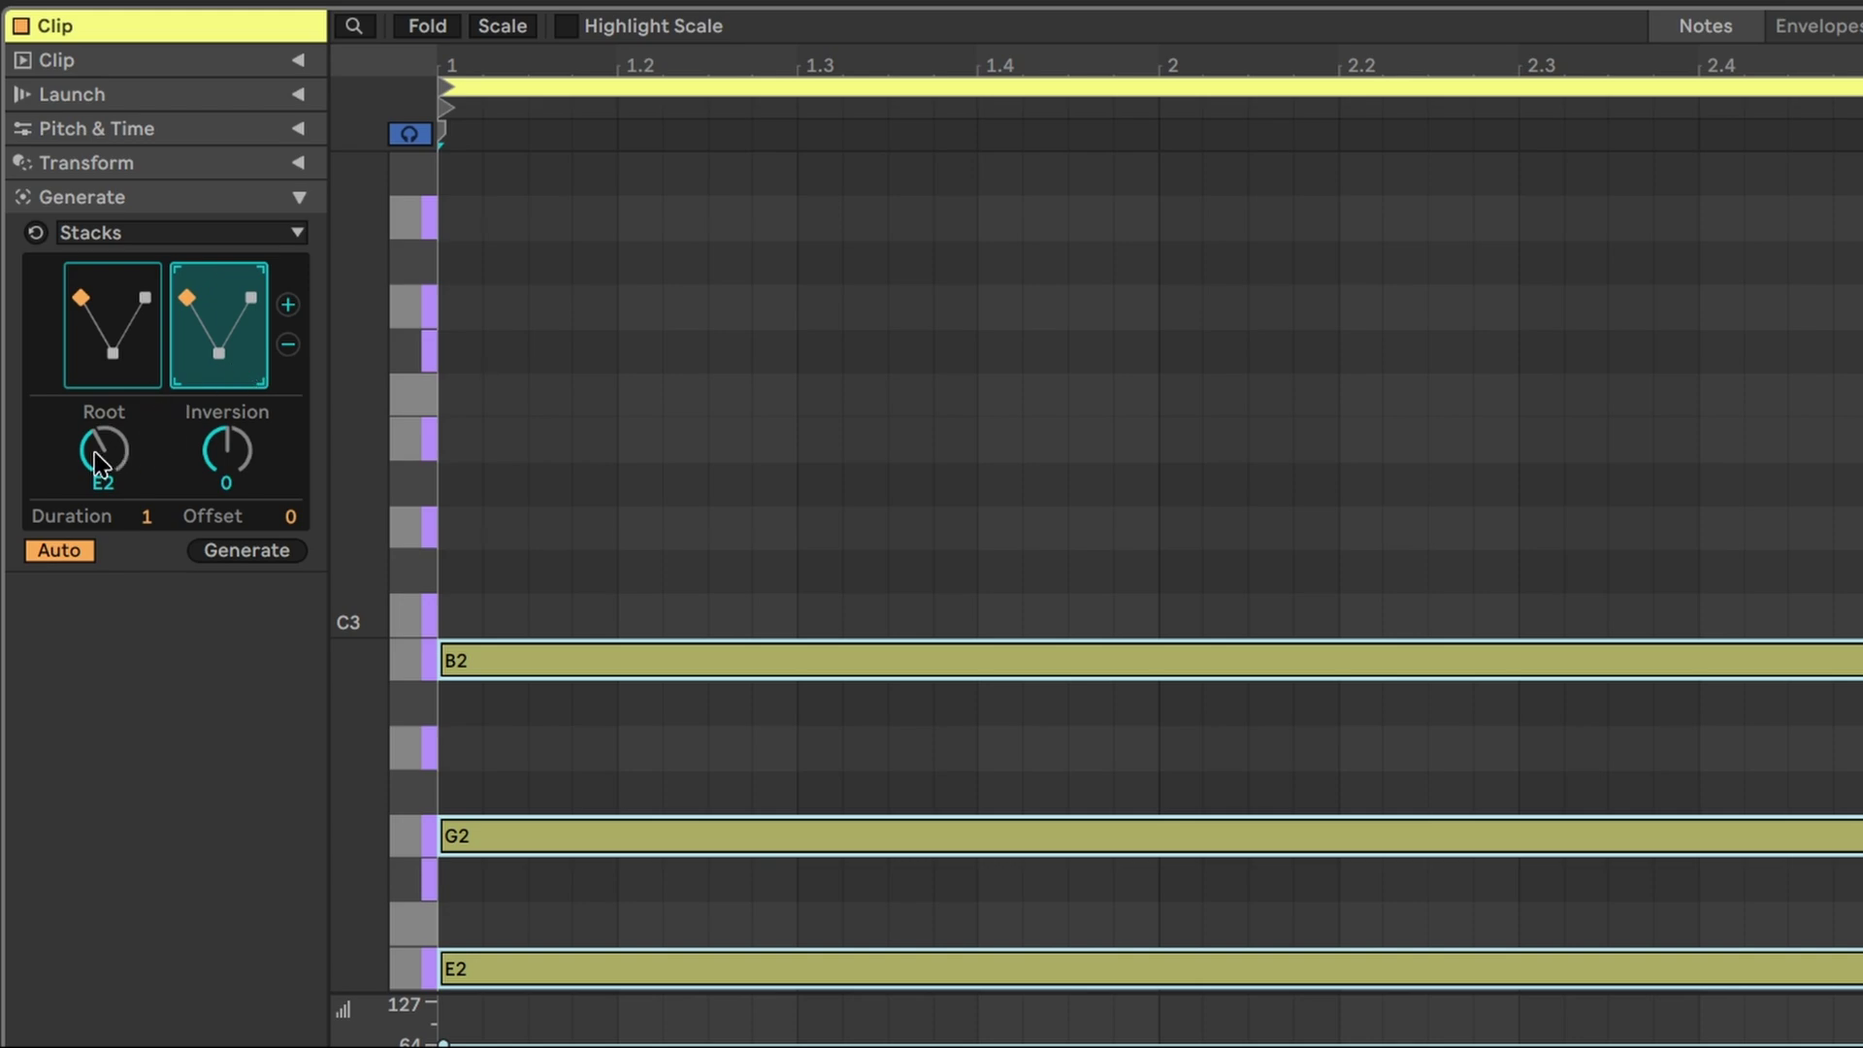
pyautogui.moveTo(97, 464); pyautogui.dragTo(97, 408)
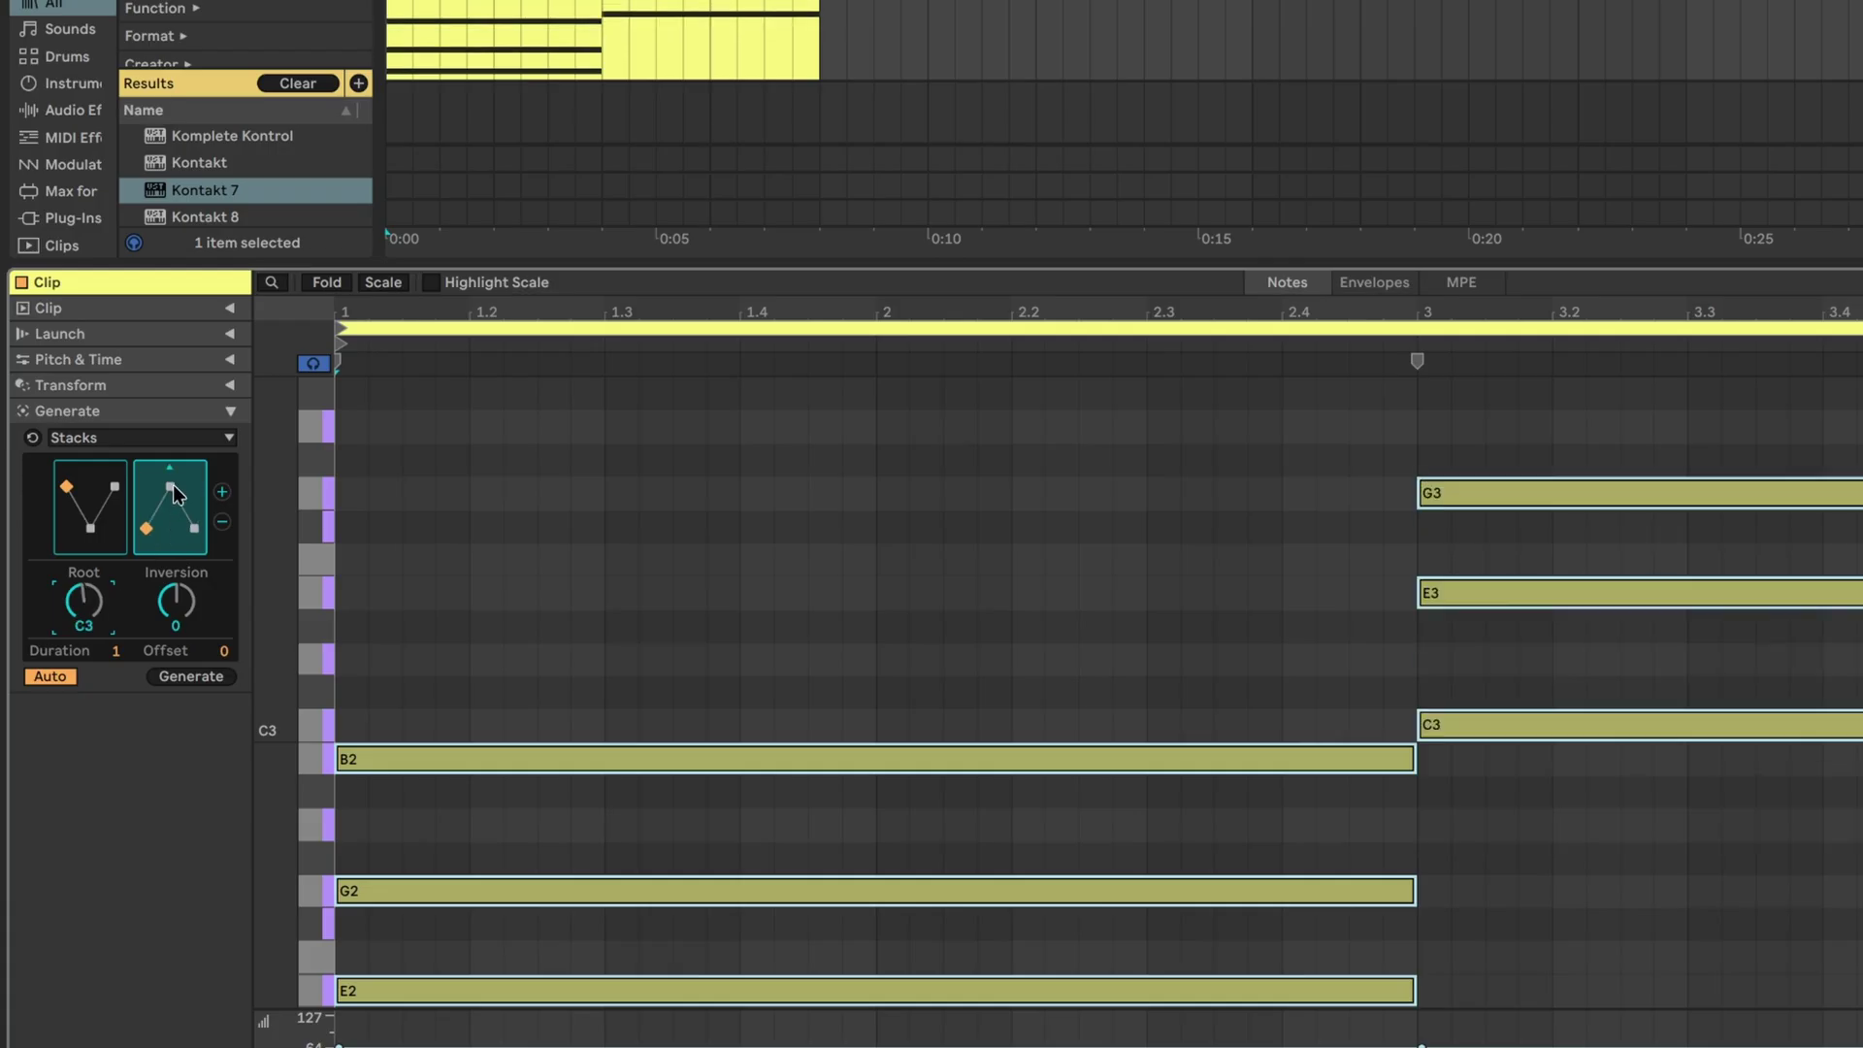
pyautogui.moveTo(172, 471); pyautogui.dragTo(169, 468)
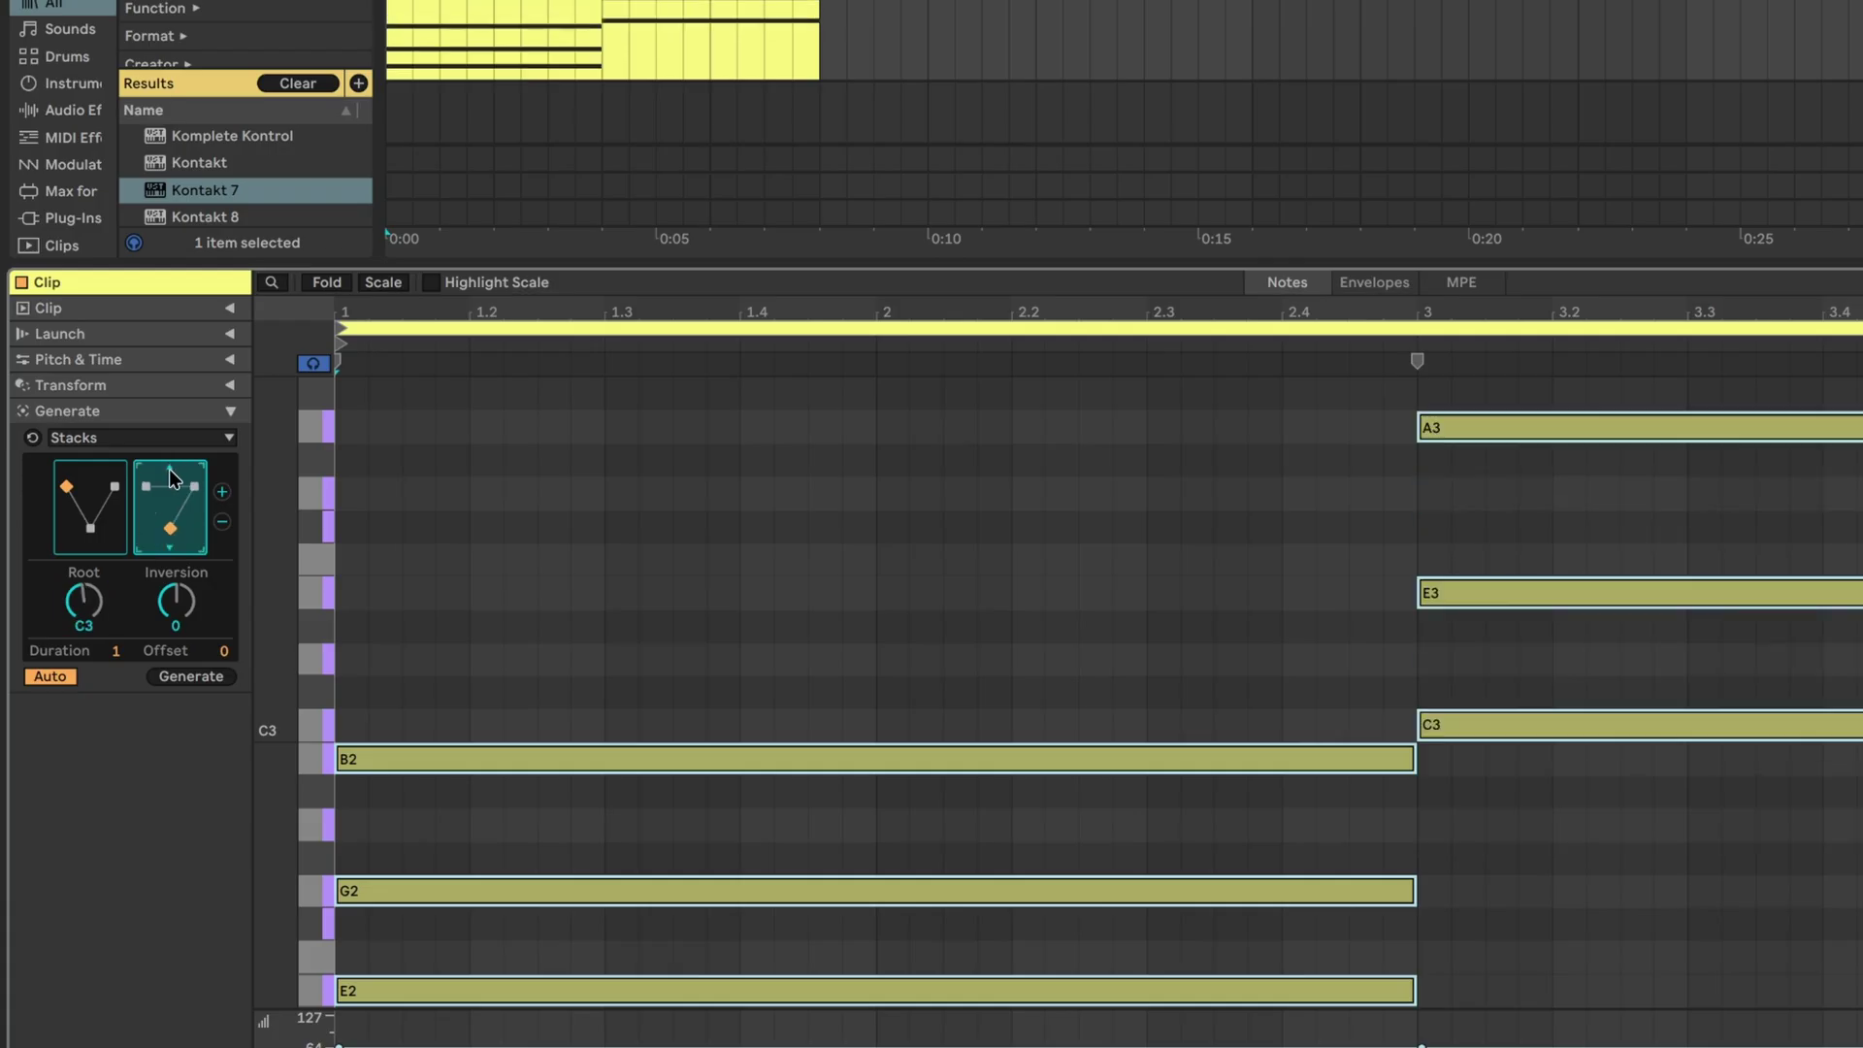
# Add a third chord voiced F#3 A3 C4 E4 and a fourth chord rooted on B3
pyautogui.click(221, 491)
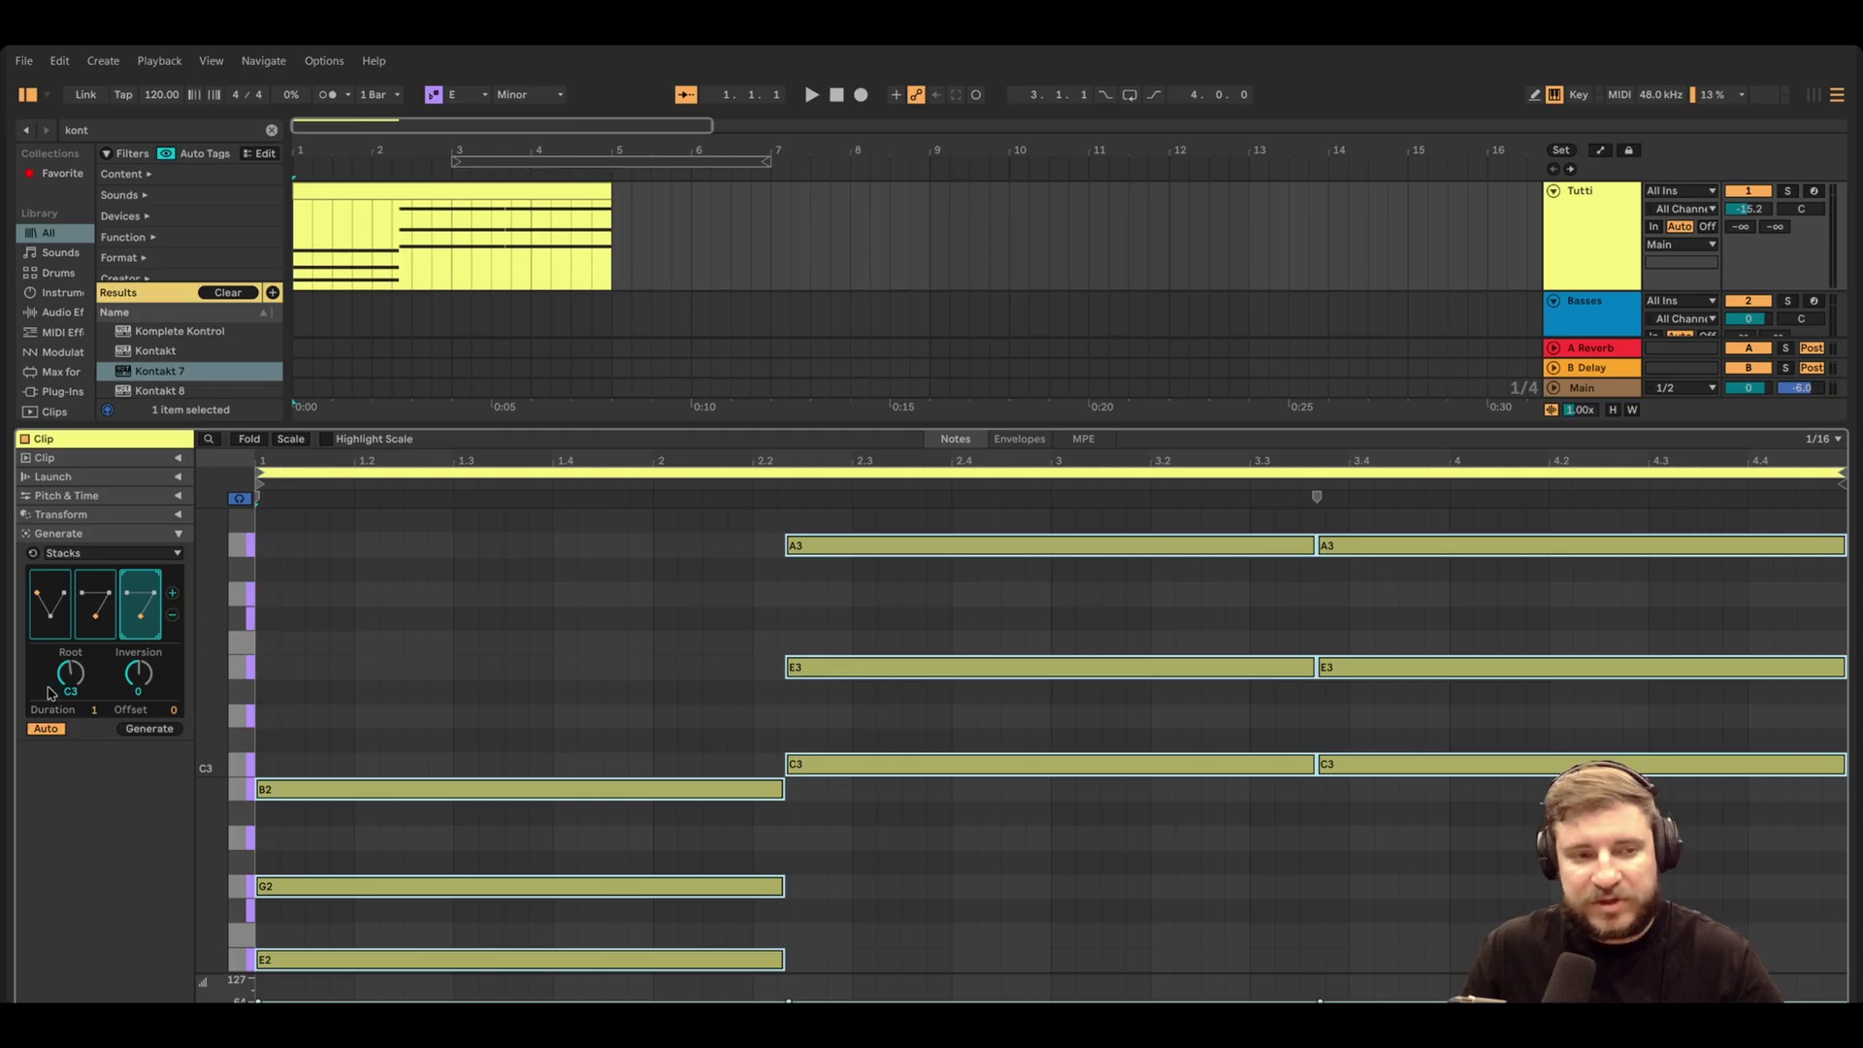
pyautogui.moveTo(71, 674); pyautogui.dragTo(71, 652)
pyautogui.click(141, 580)
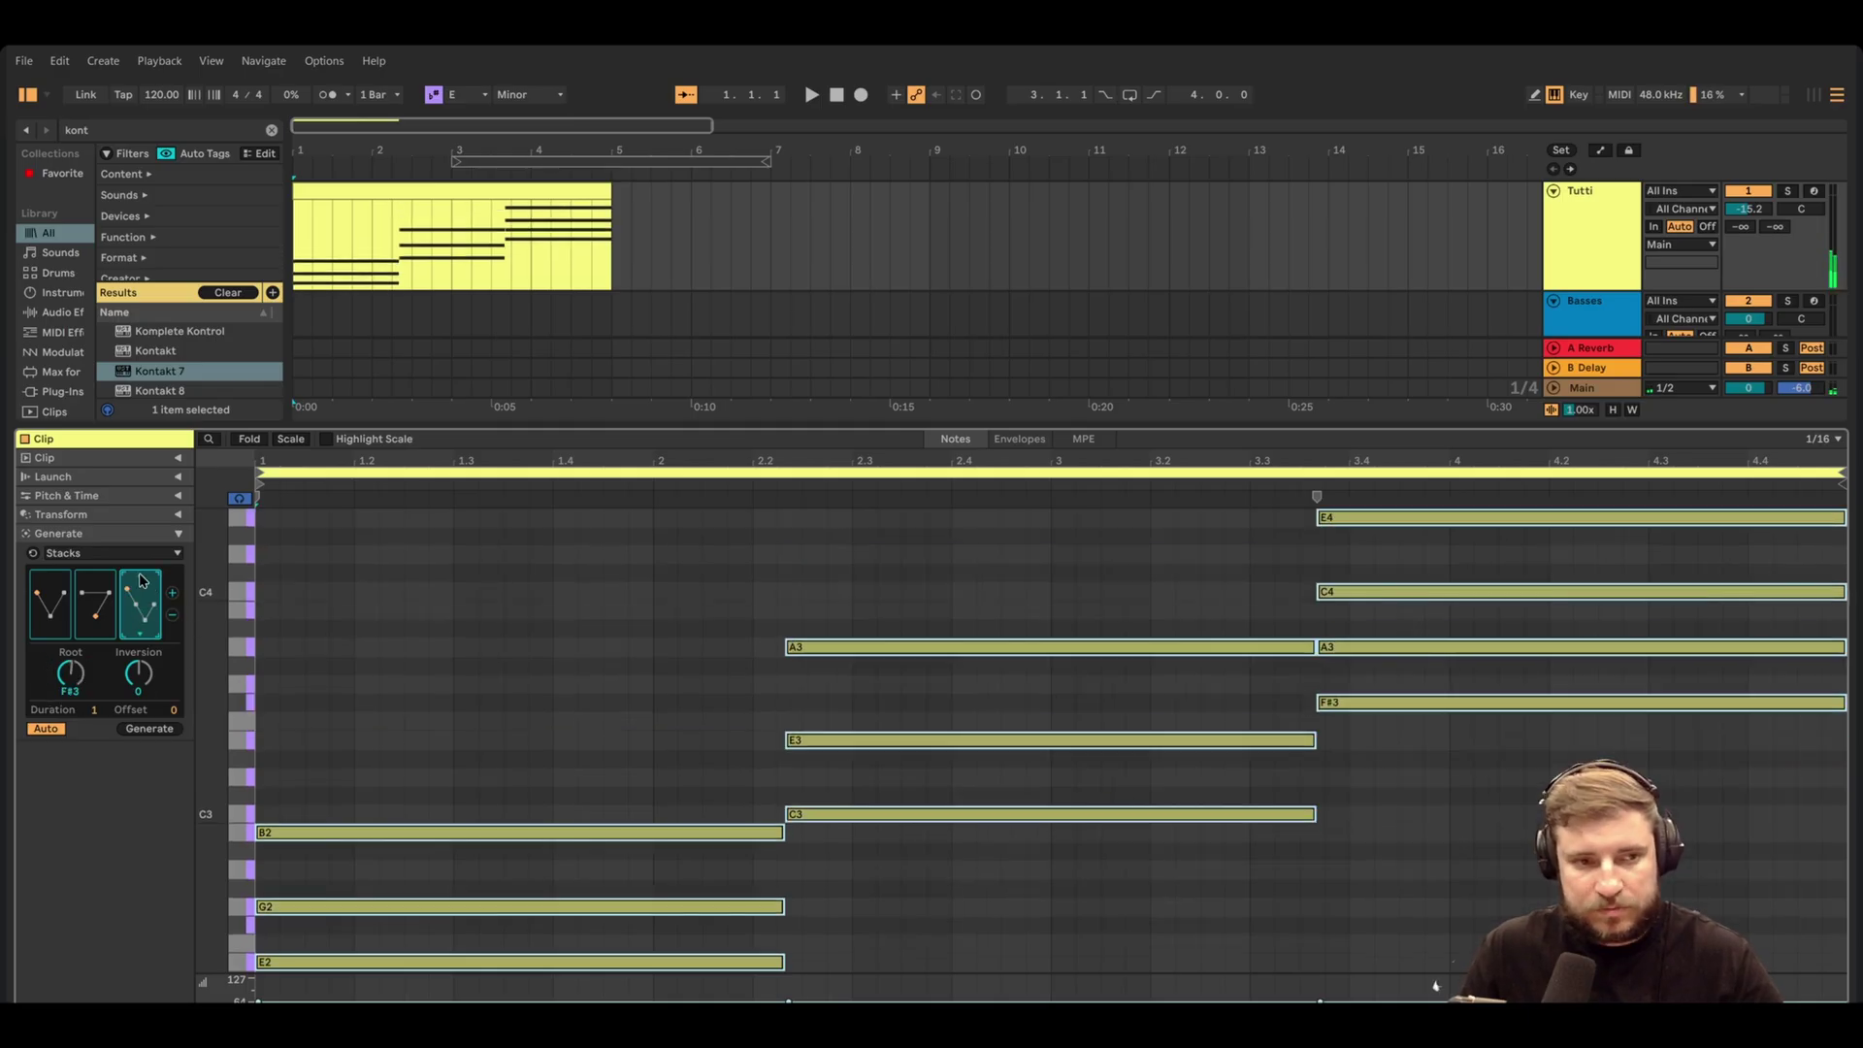
pyautogui.click(171, 592)
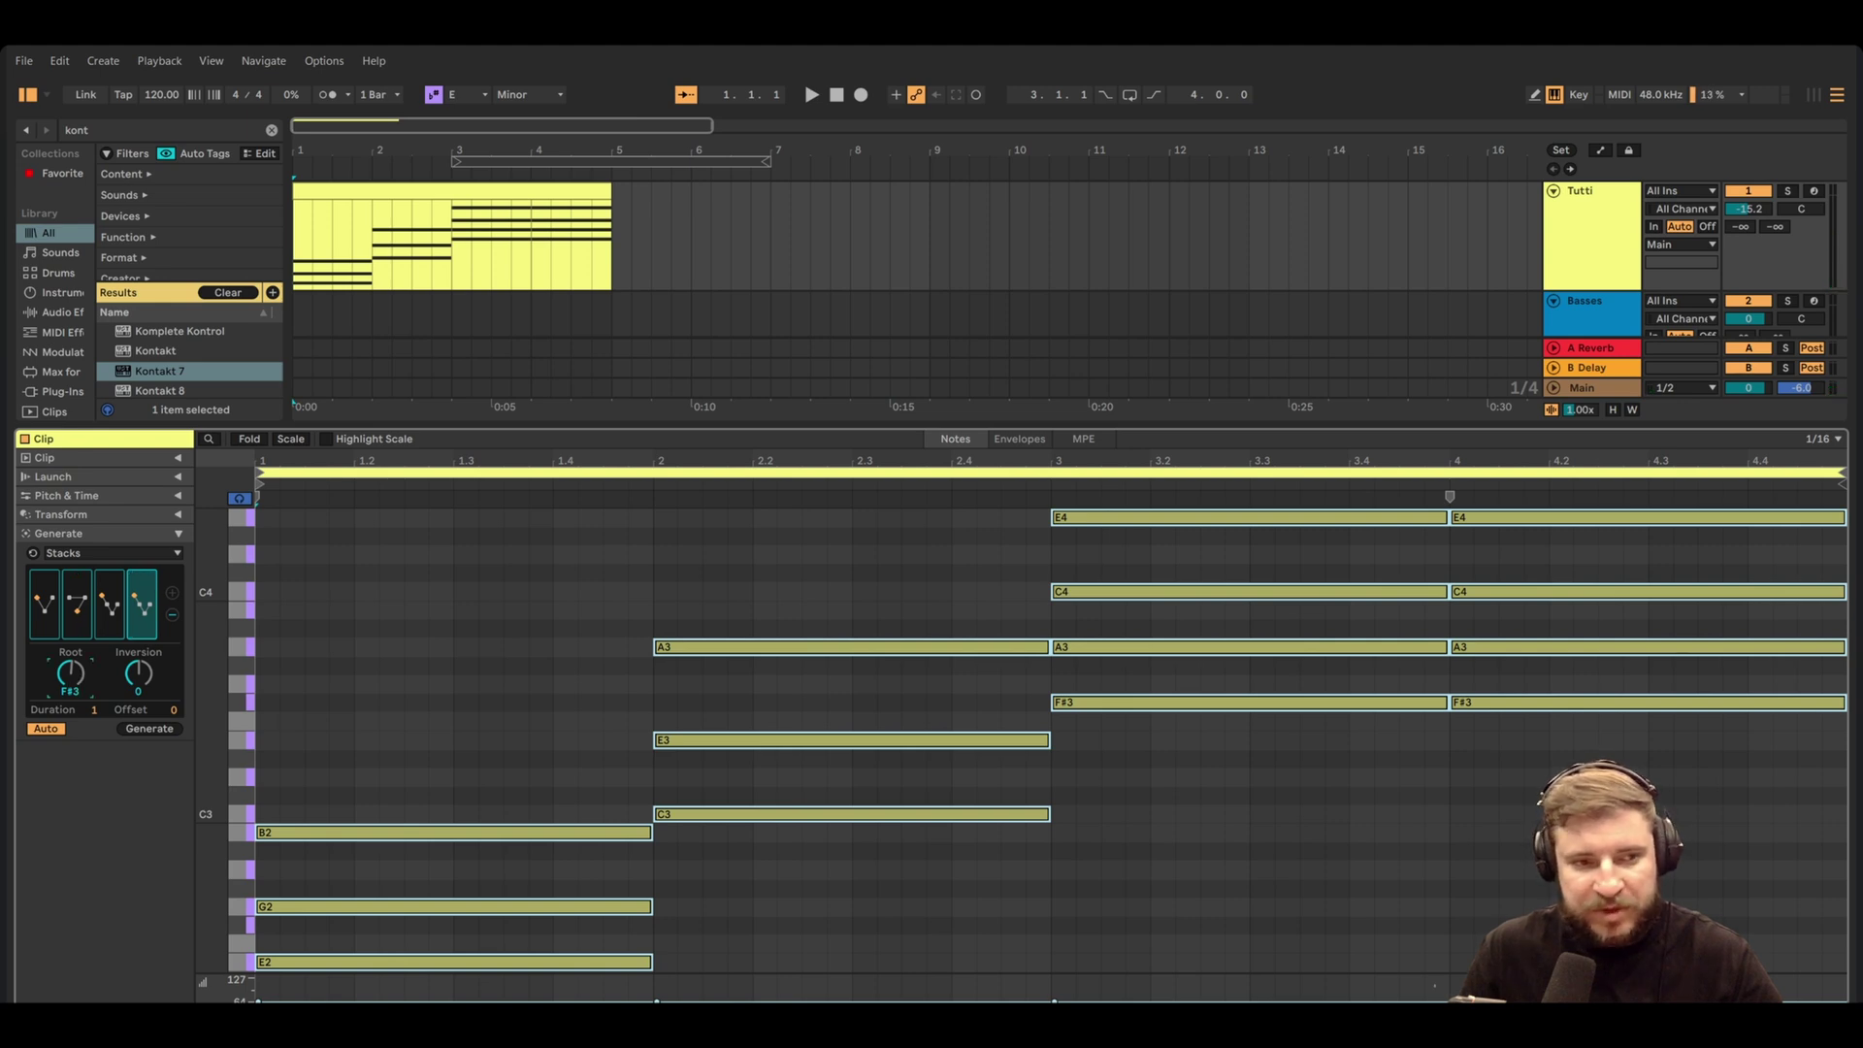
pyautogui.press('Up')
pyautogui.press('Up')
pyautogui.press('Up')
pyautogui.press('Up')
pyautogui.press('Up')
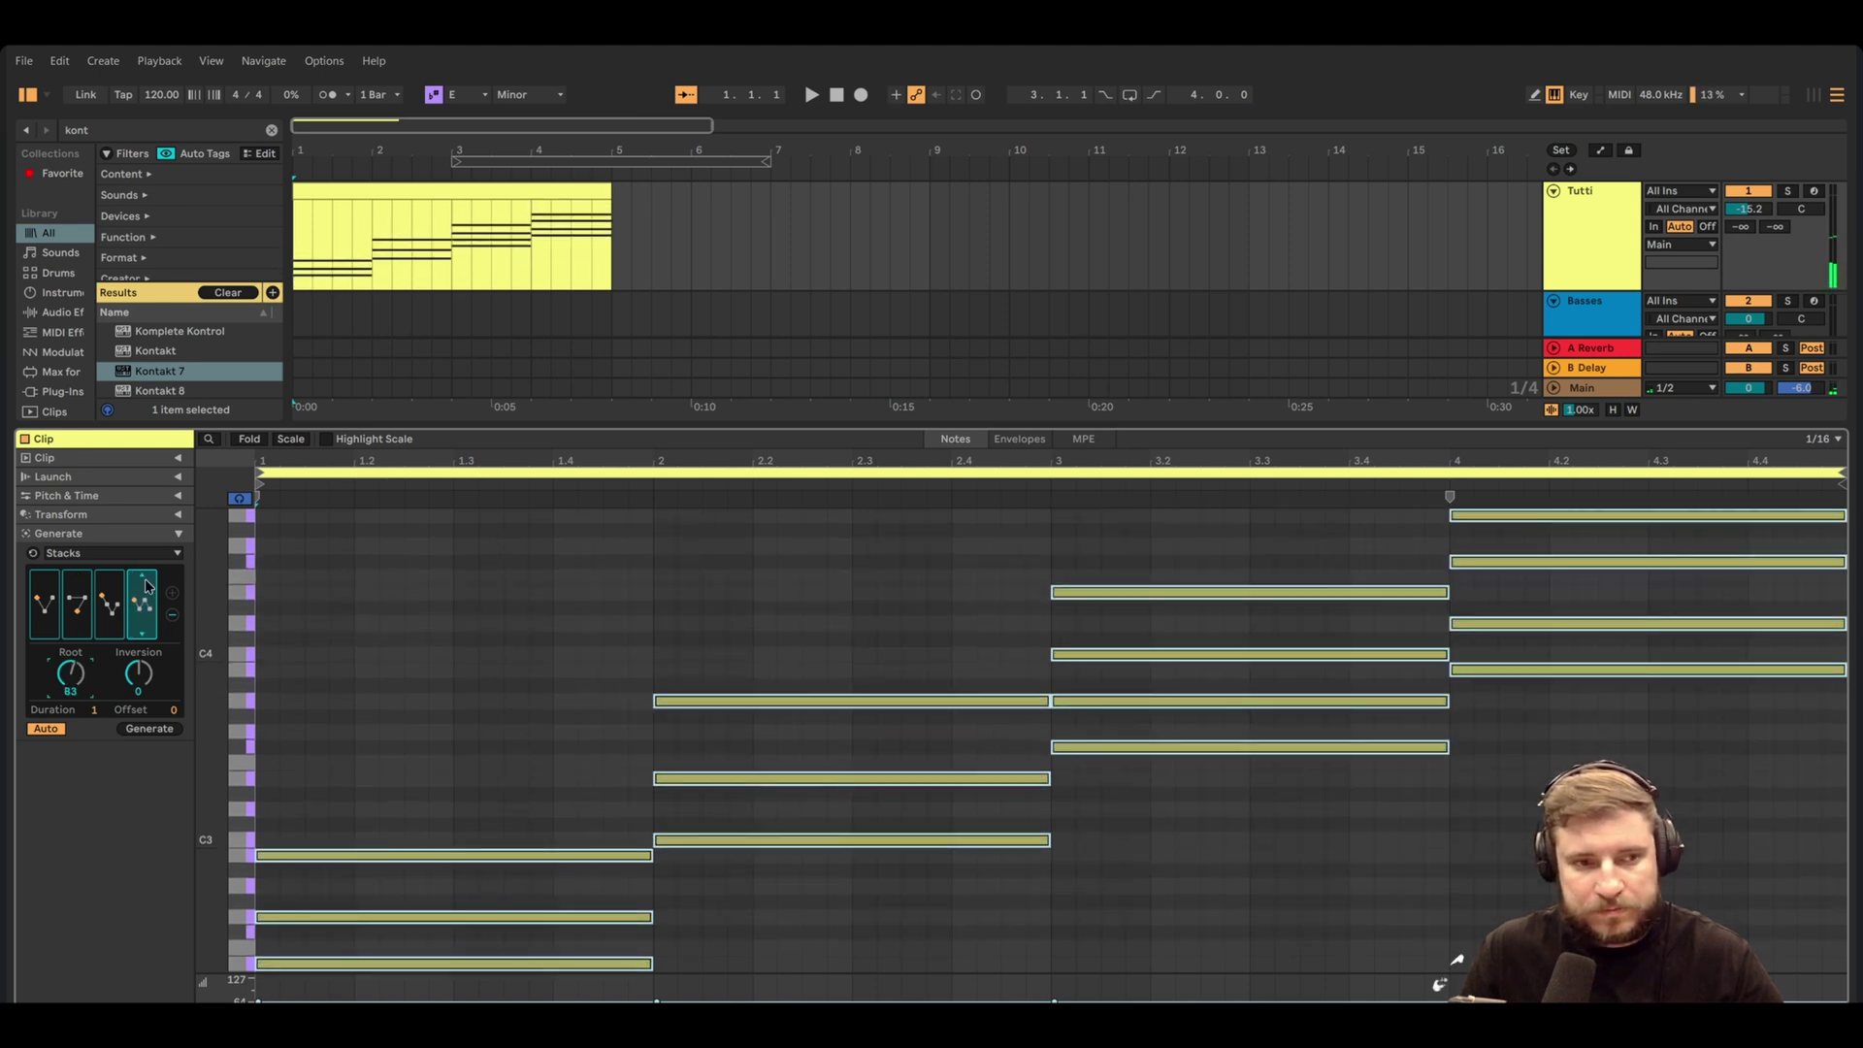
# Audition the progression, regenerate the fourth chord as B3-E4-F#4, and play it again
pyautogui.click(811, 94)
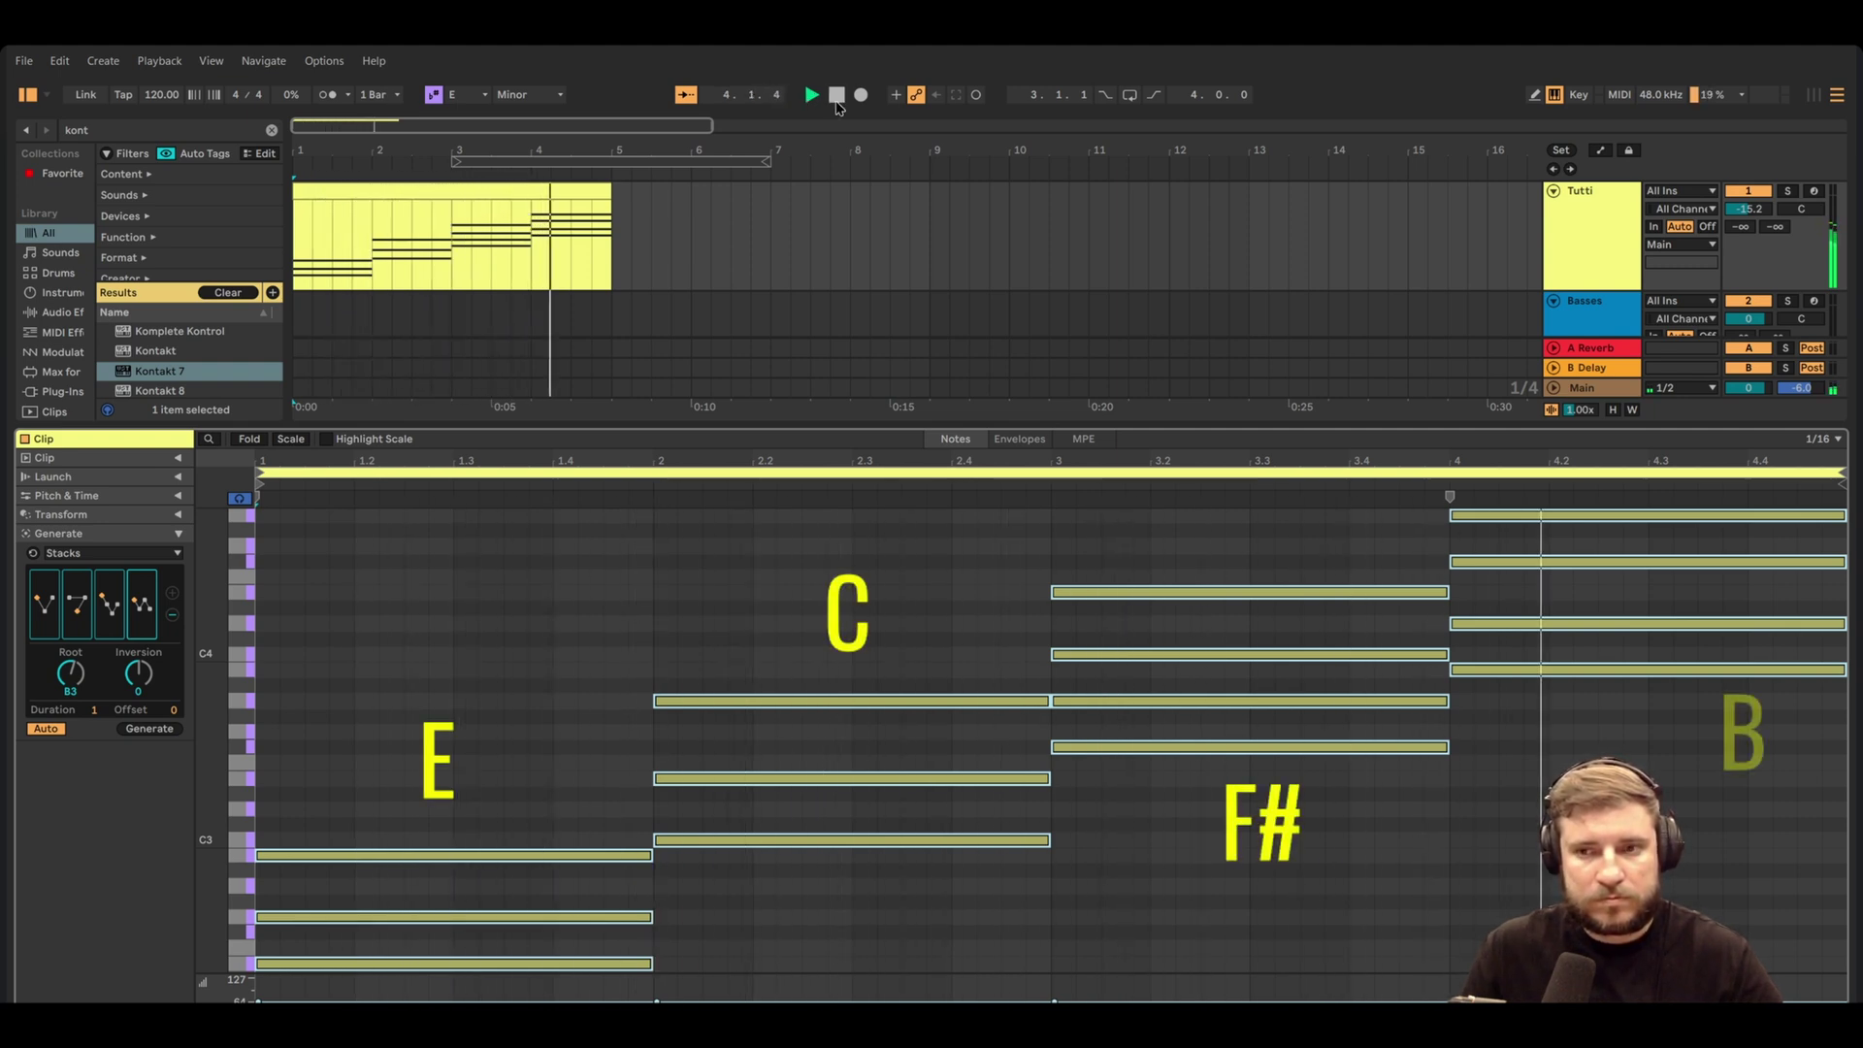
pyautogui.click(836, 97)
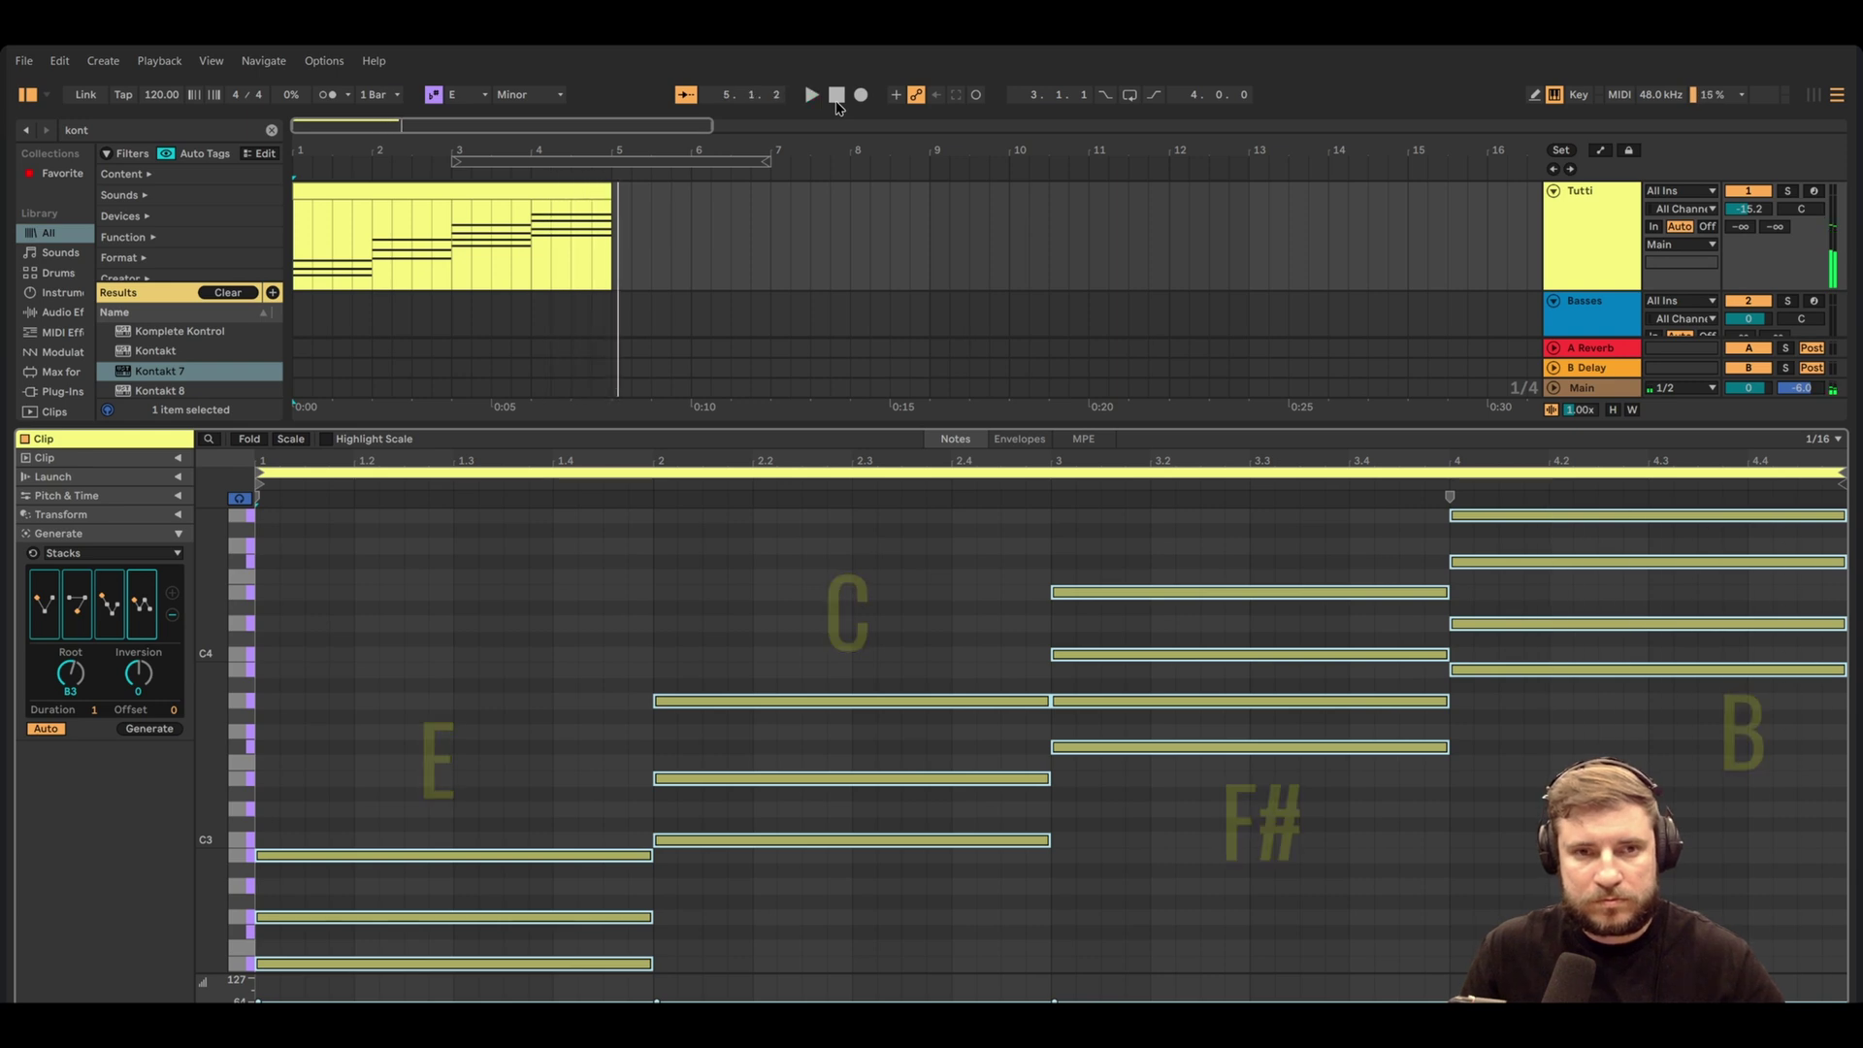
pyautogui.click(145, 580)
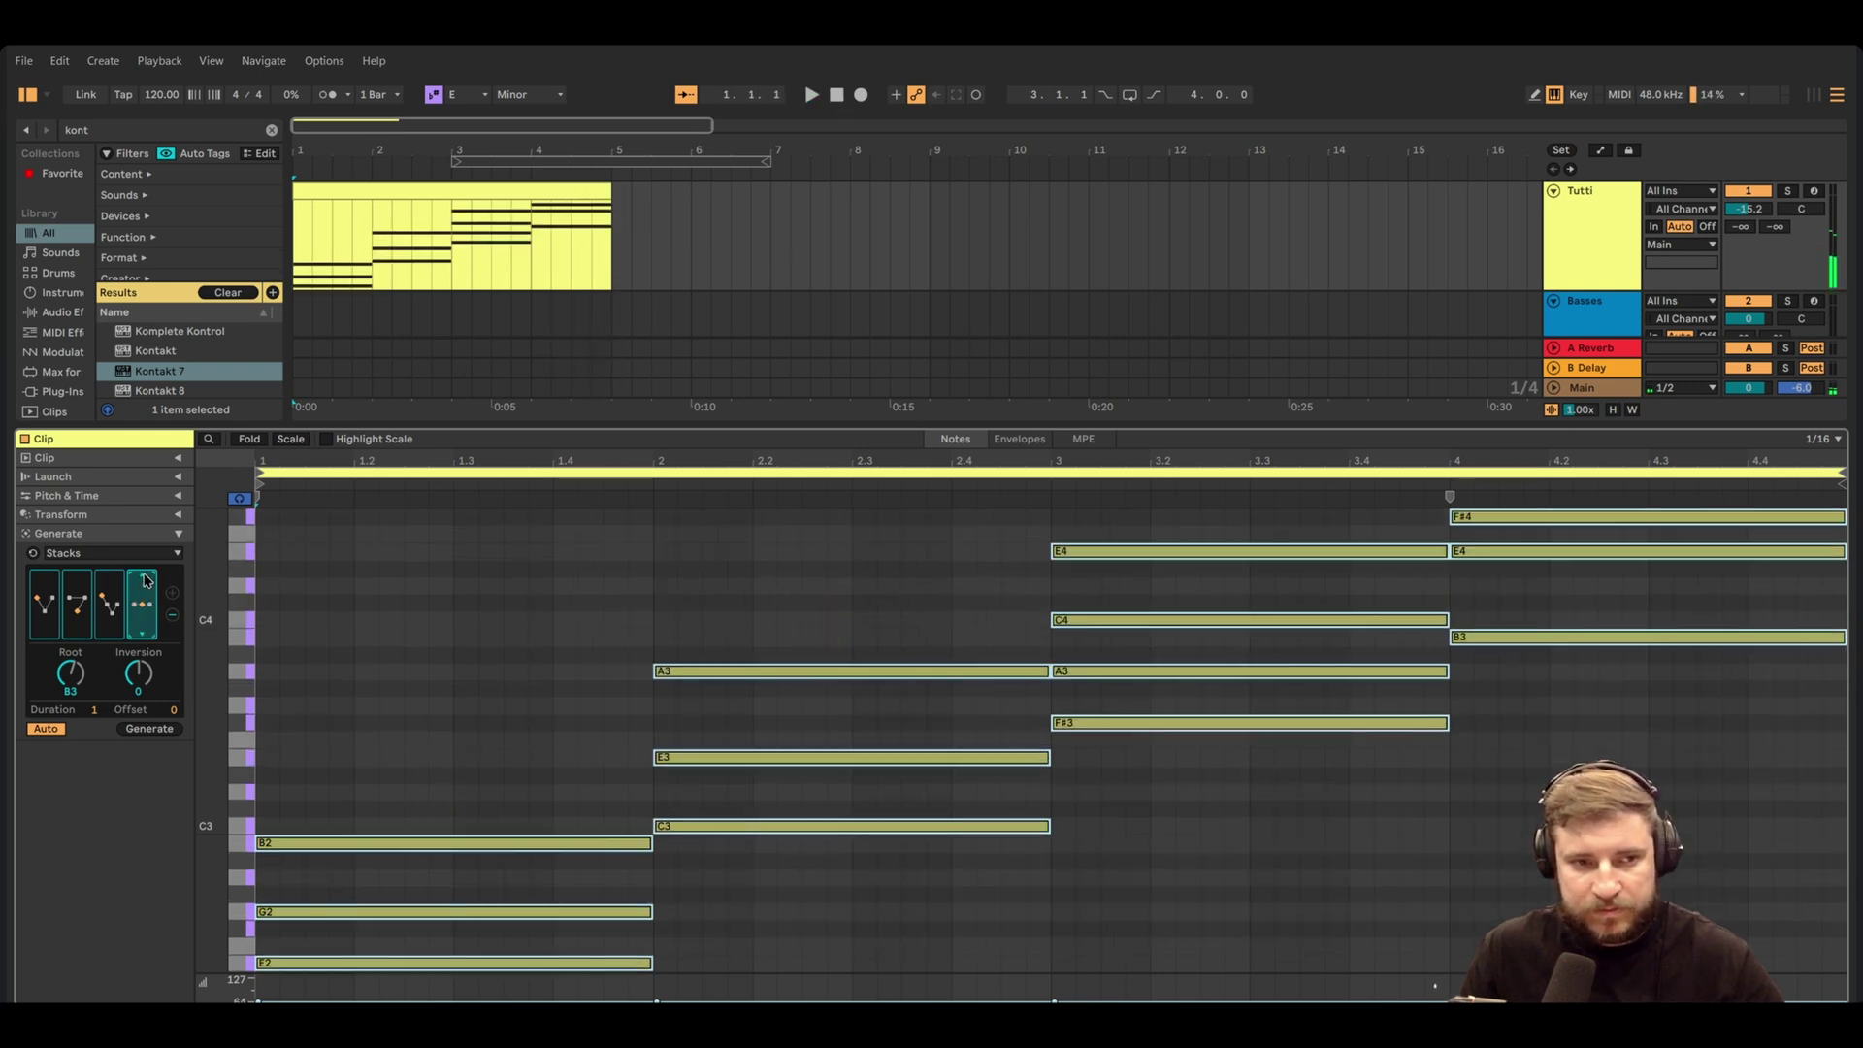
pyautogui.press('space')
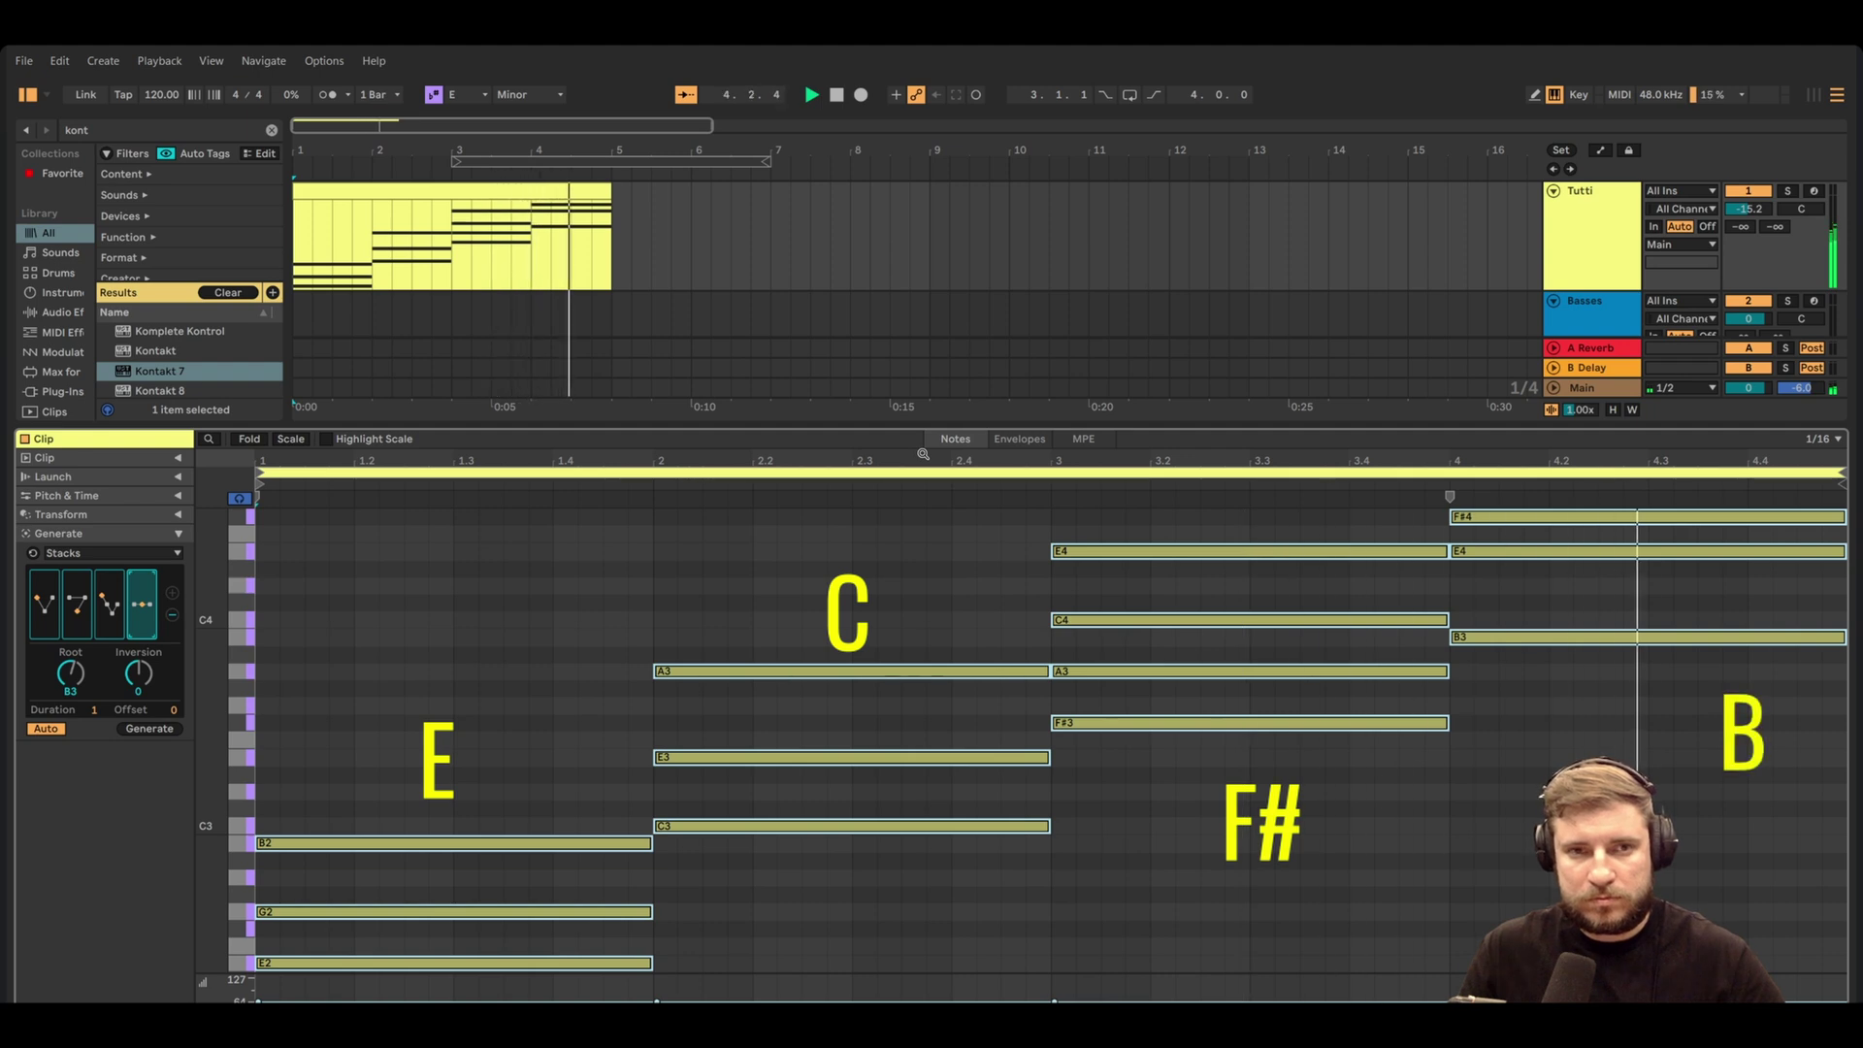
pyautogui.press('space')
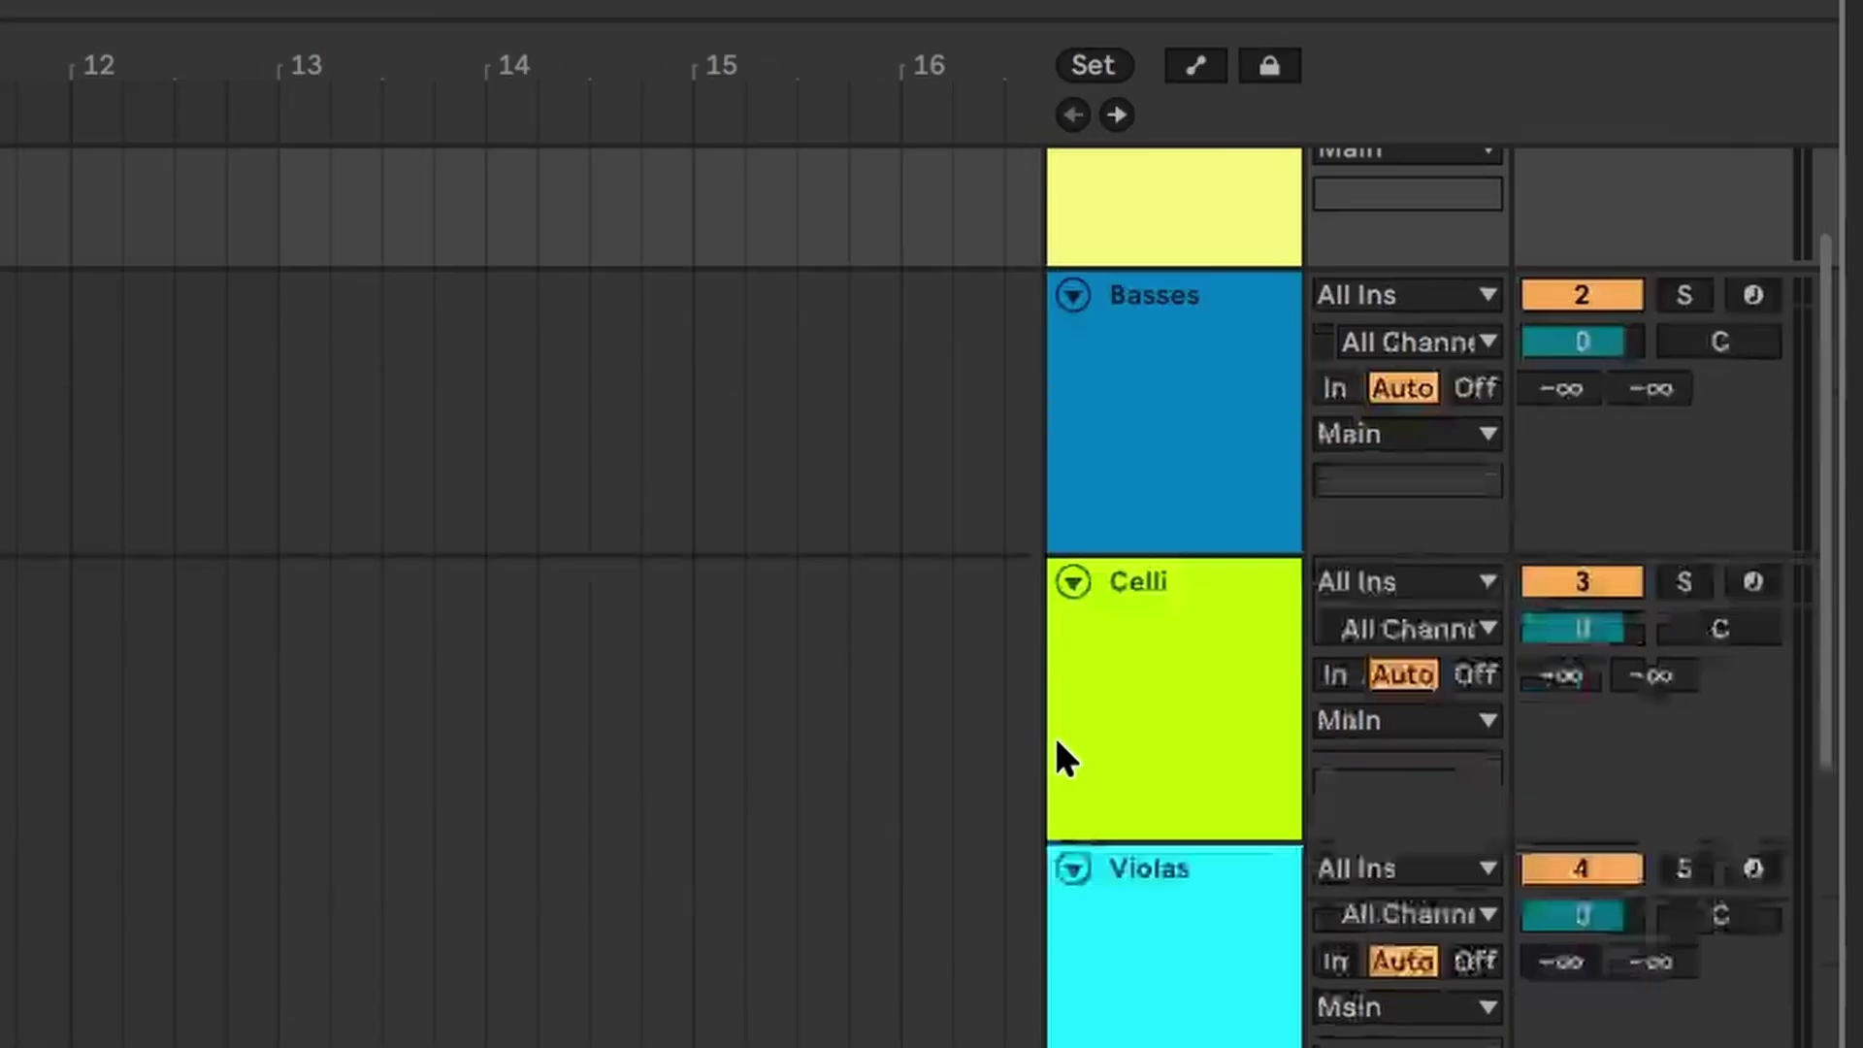
# Duplicate the four-chord Tutti clip onto the Basses track just below it
pyautogui.scroll(2, 1056, 757)
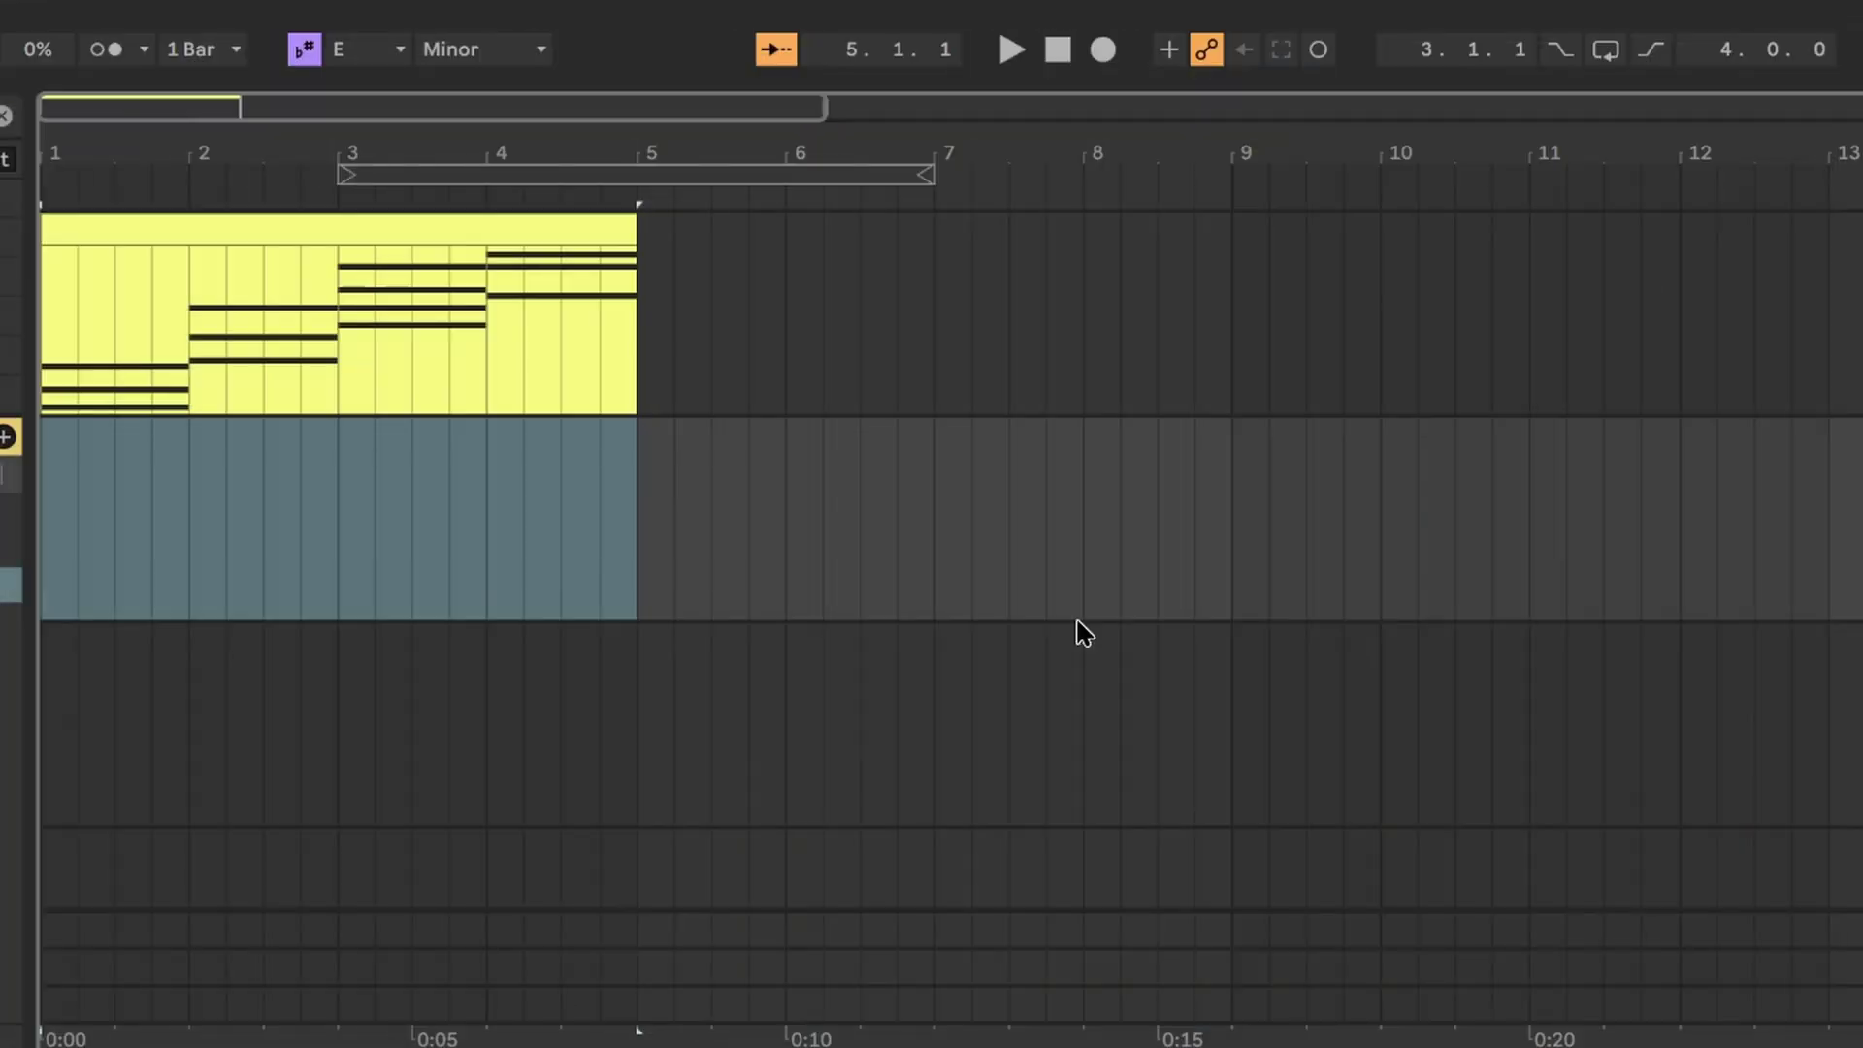
pyautogui.click(266, 231)
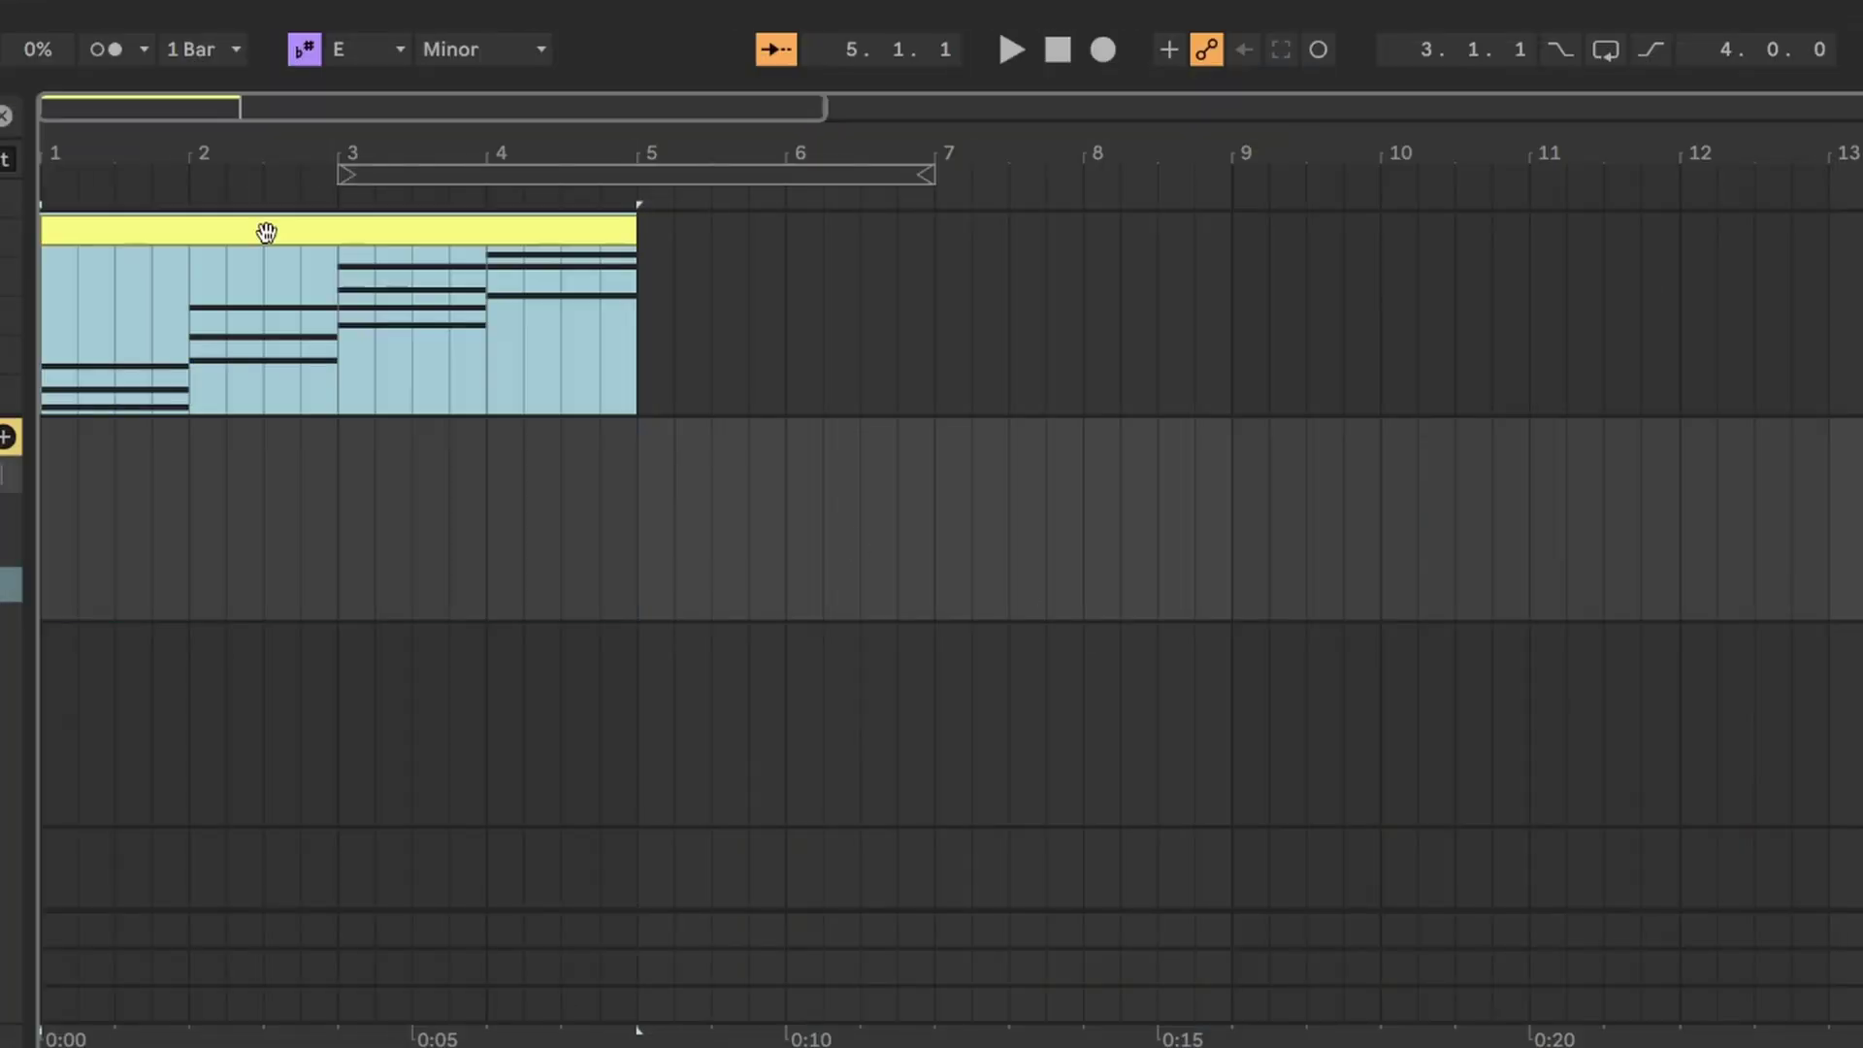
pyautogui.moveTo(265, 232); pyautogui.dragTo(269, 544)
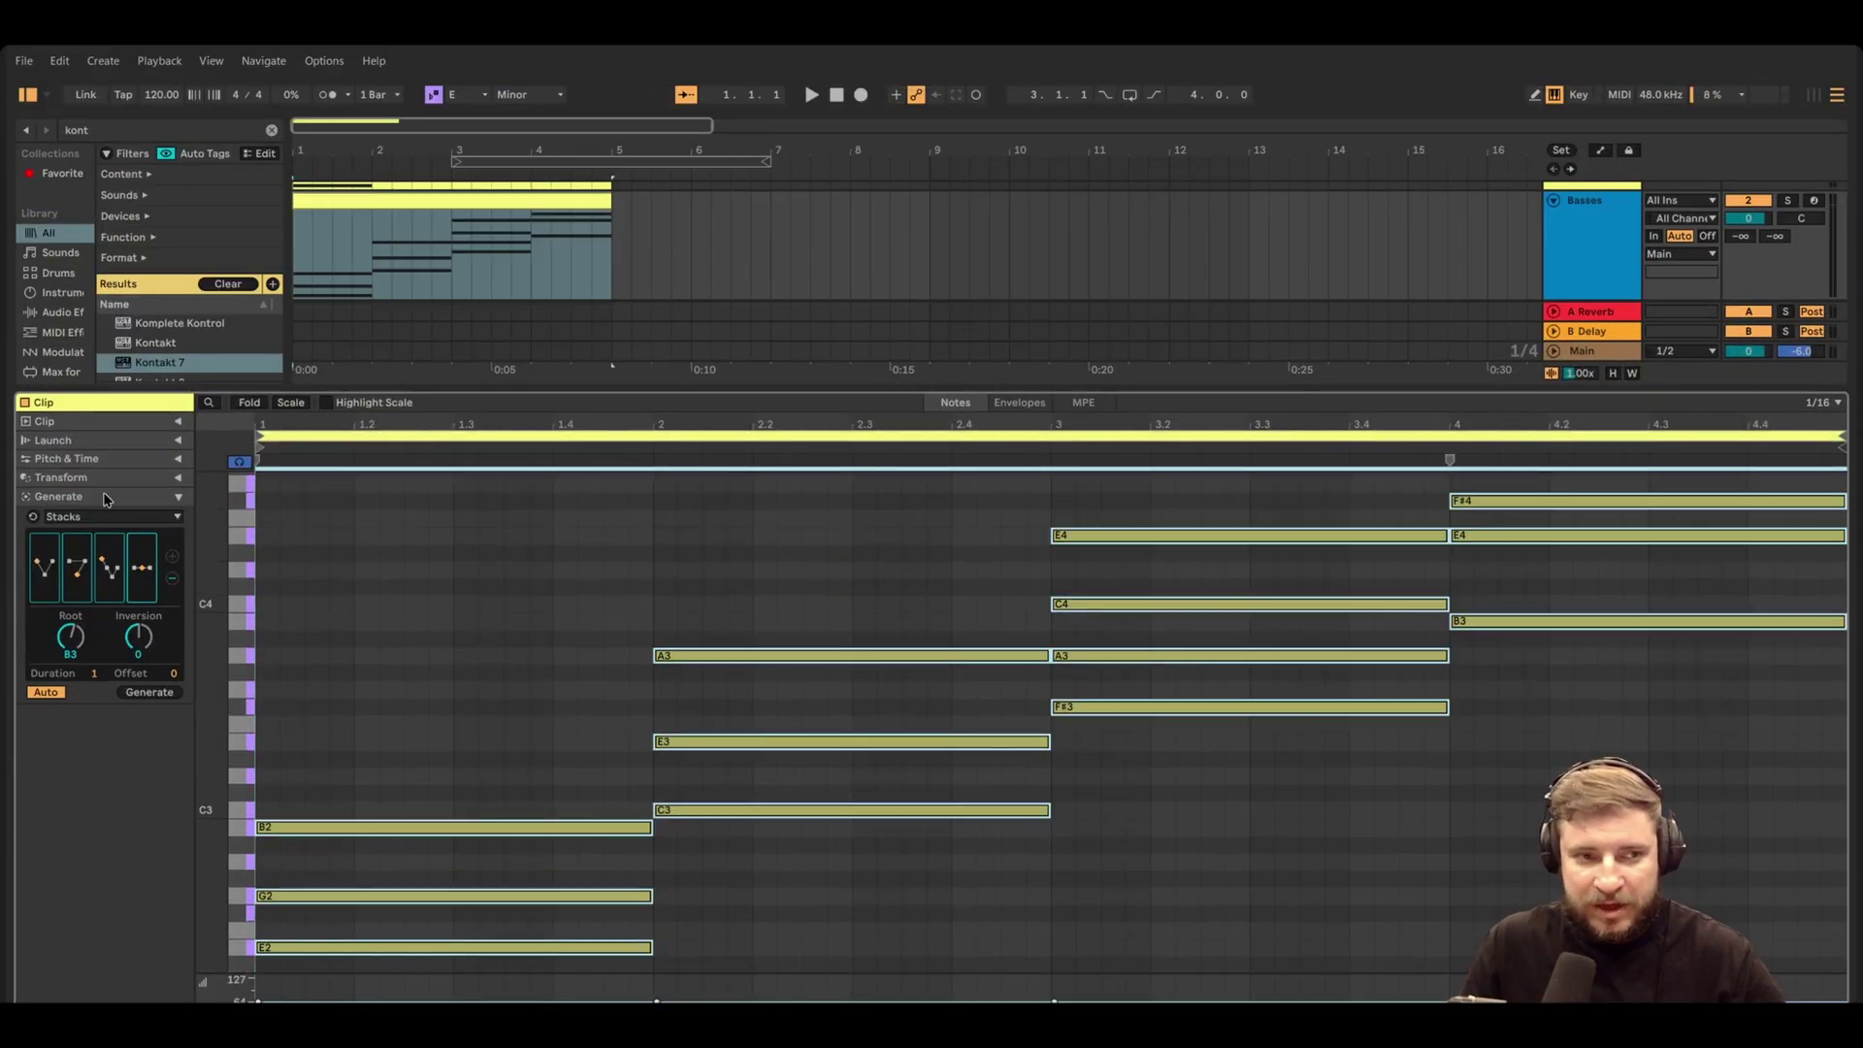
# Arpeggiate the bass clip's chords with the Pinky Up style and play it back
pyautogui.click(181, 501)
pyautogui.click(178, 480)
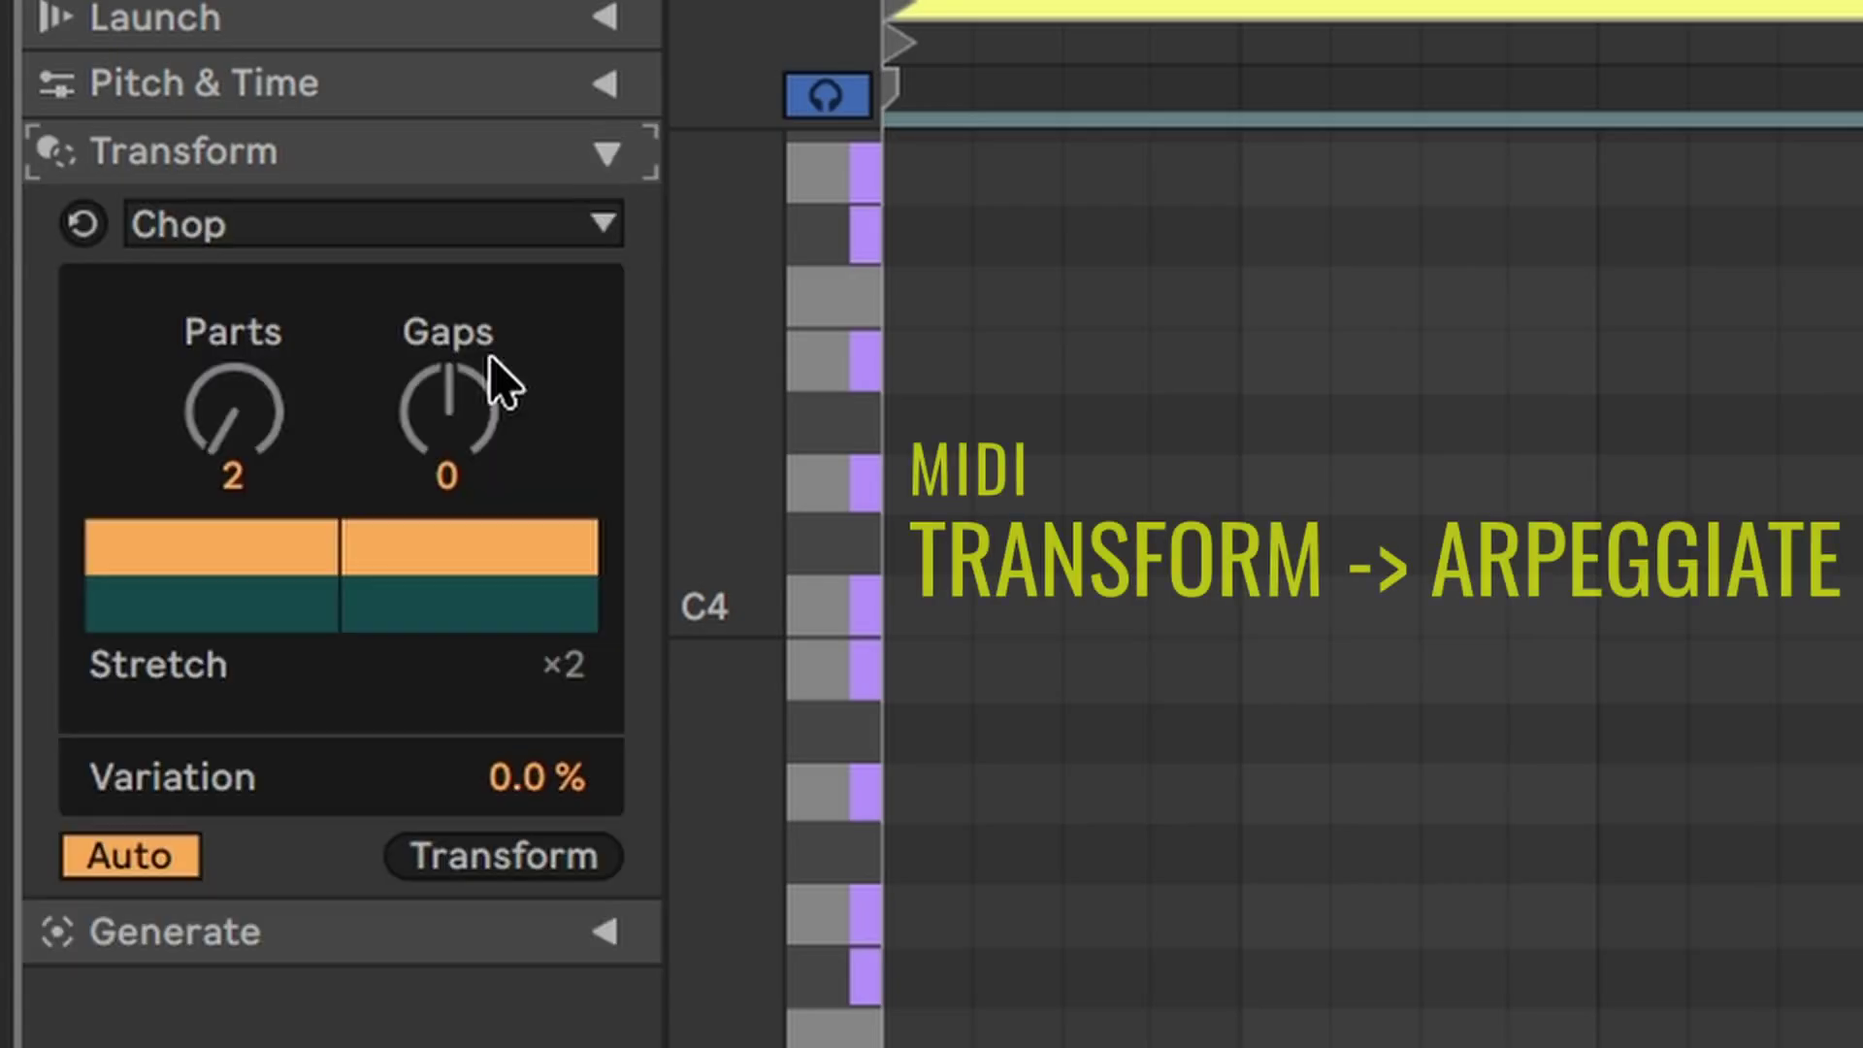
pyautogui.click(386, 223)
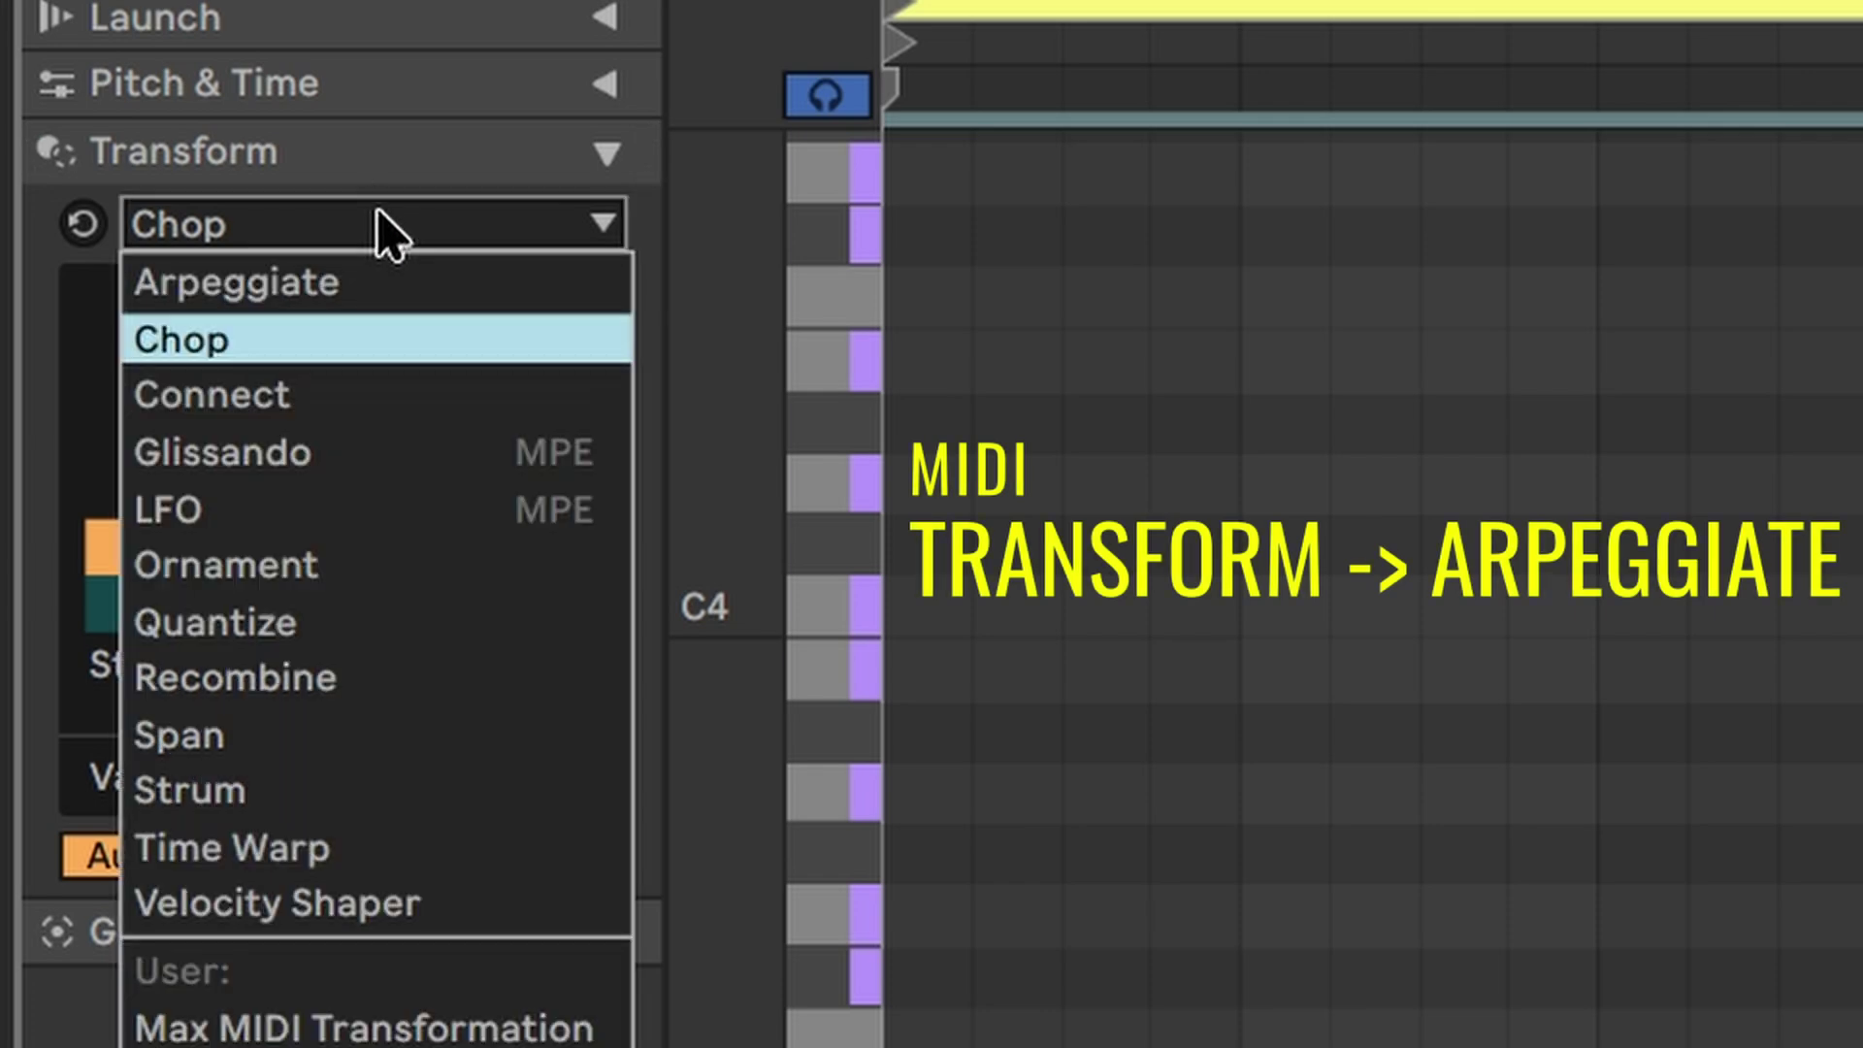
pyautogui.click(320, 282)
pyautogui.click(155, 374)
pyautogui.press('Escape')
pyautogui.click(449, 866)
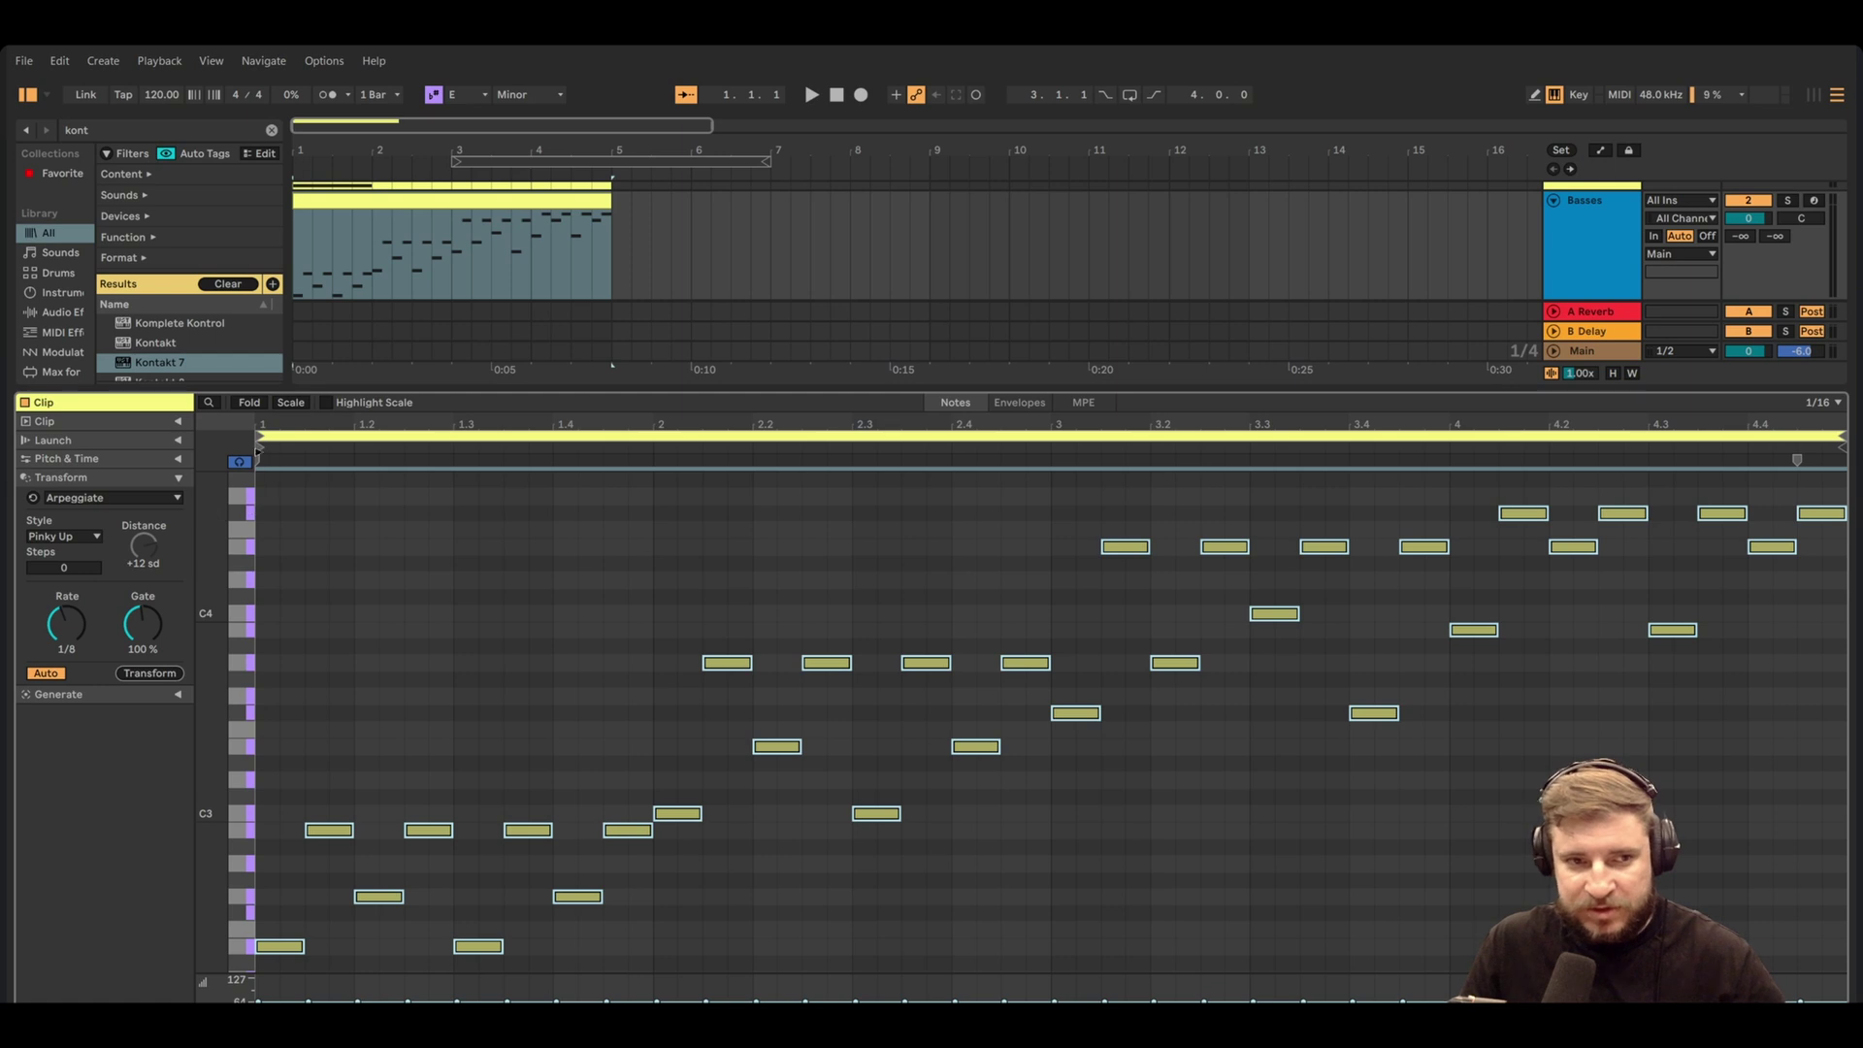
pyautogui.click(258, 448)
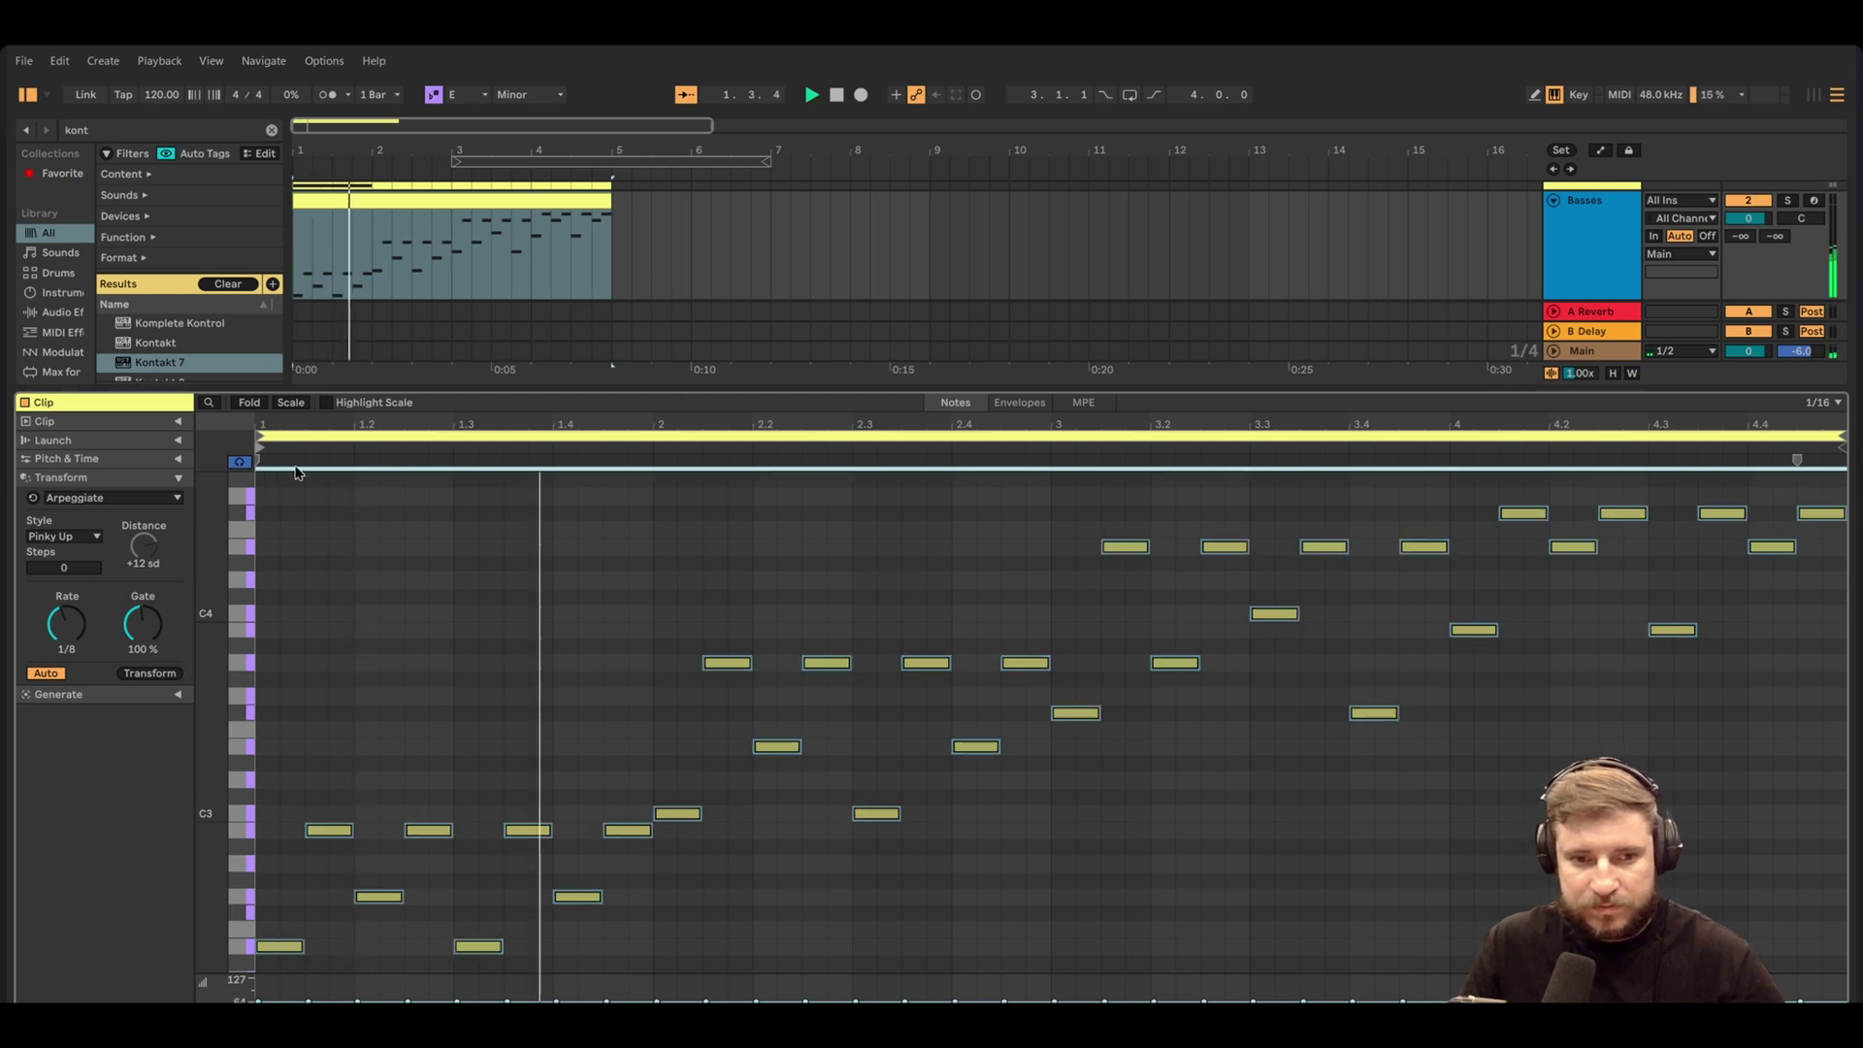
# Transpose all the bass notes down two octaves and play the lowered line
pyautogui.click(784, 643)
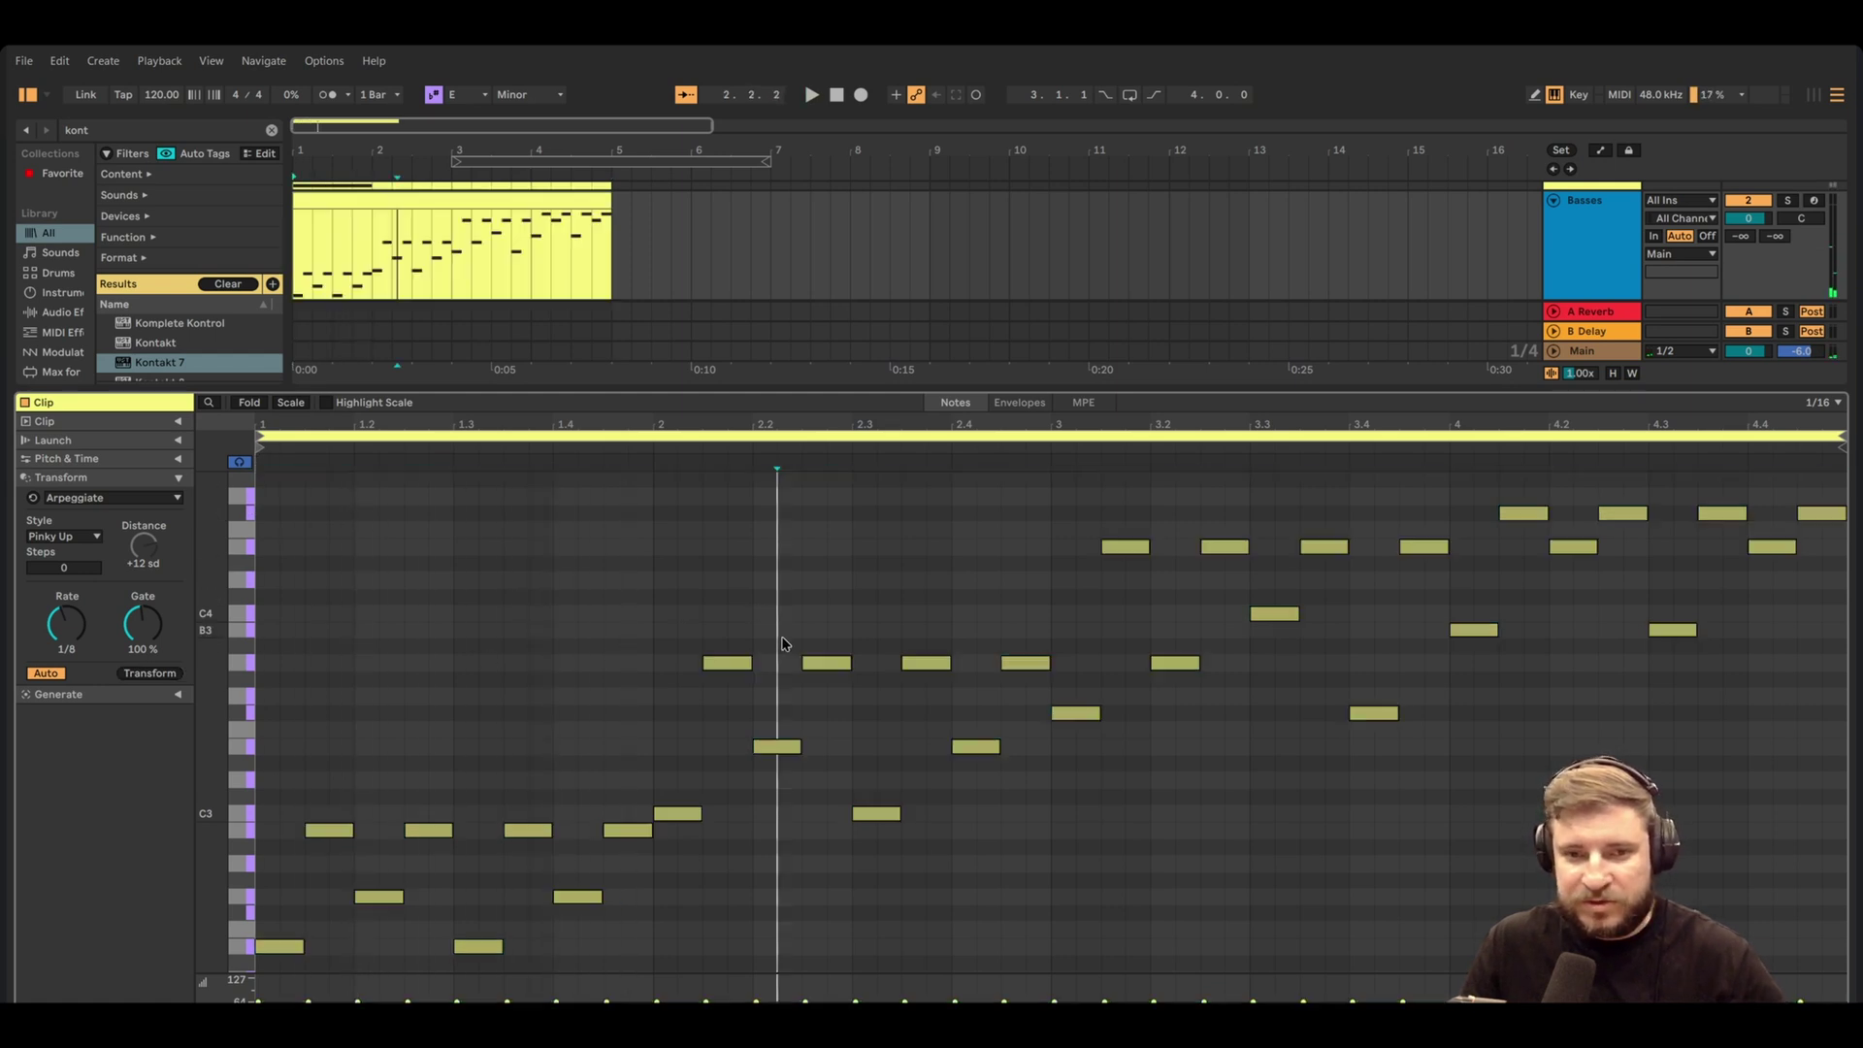
pyautogui.click(681, 653)
pyautogui.hotkey('ctrl', 'a')
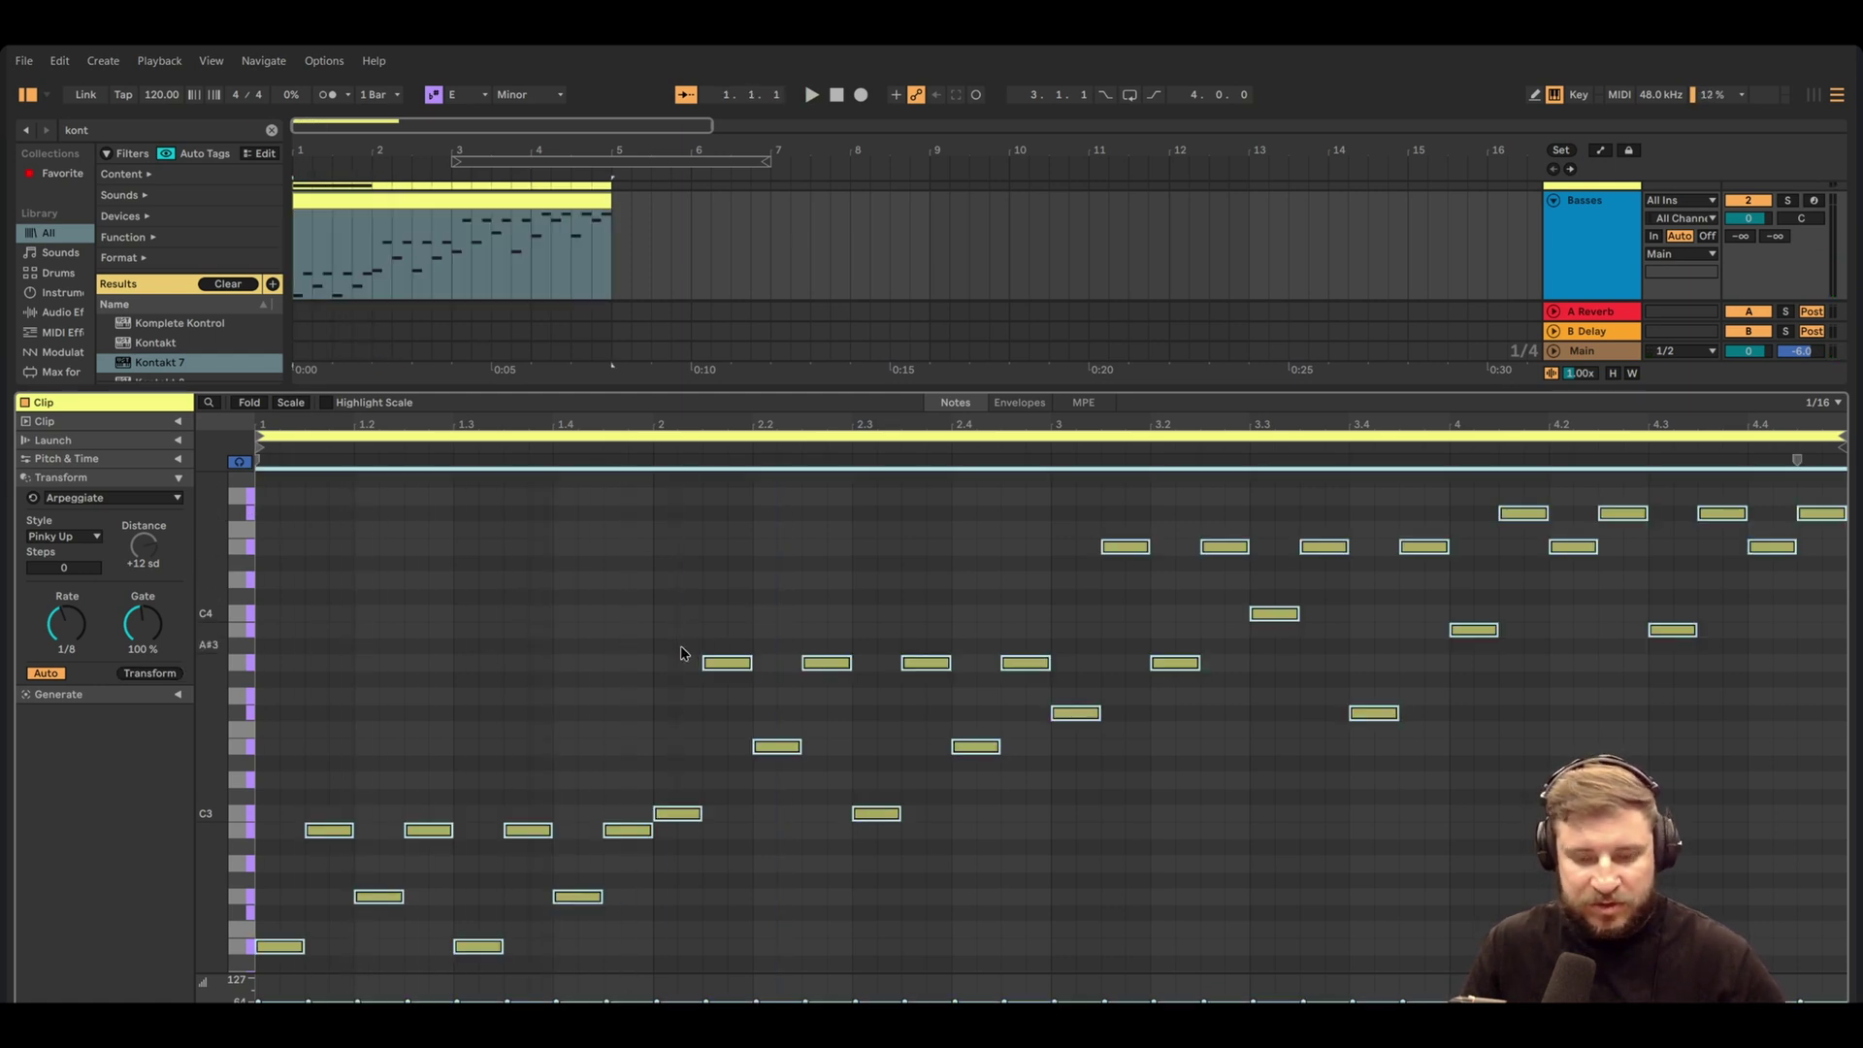
pyautogui.hotkey('shift', 'Down')
pyautogui.hotkey('shift', 'Down')
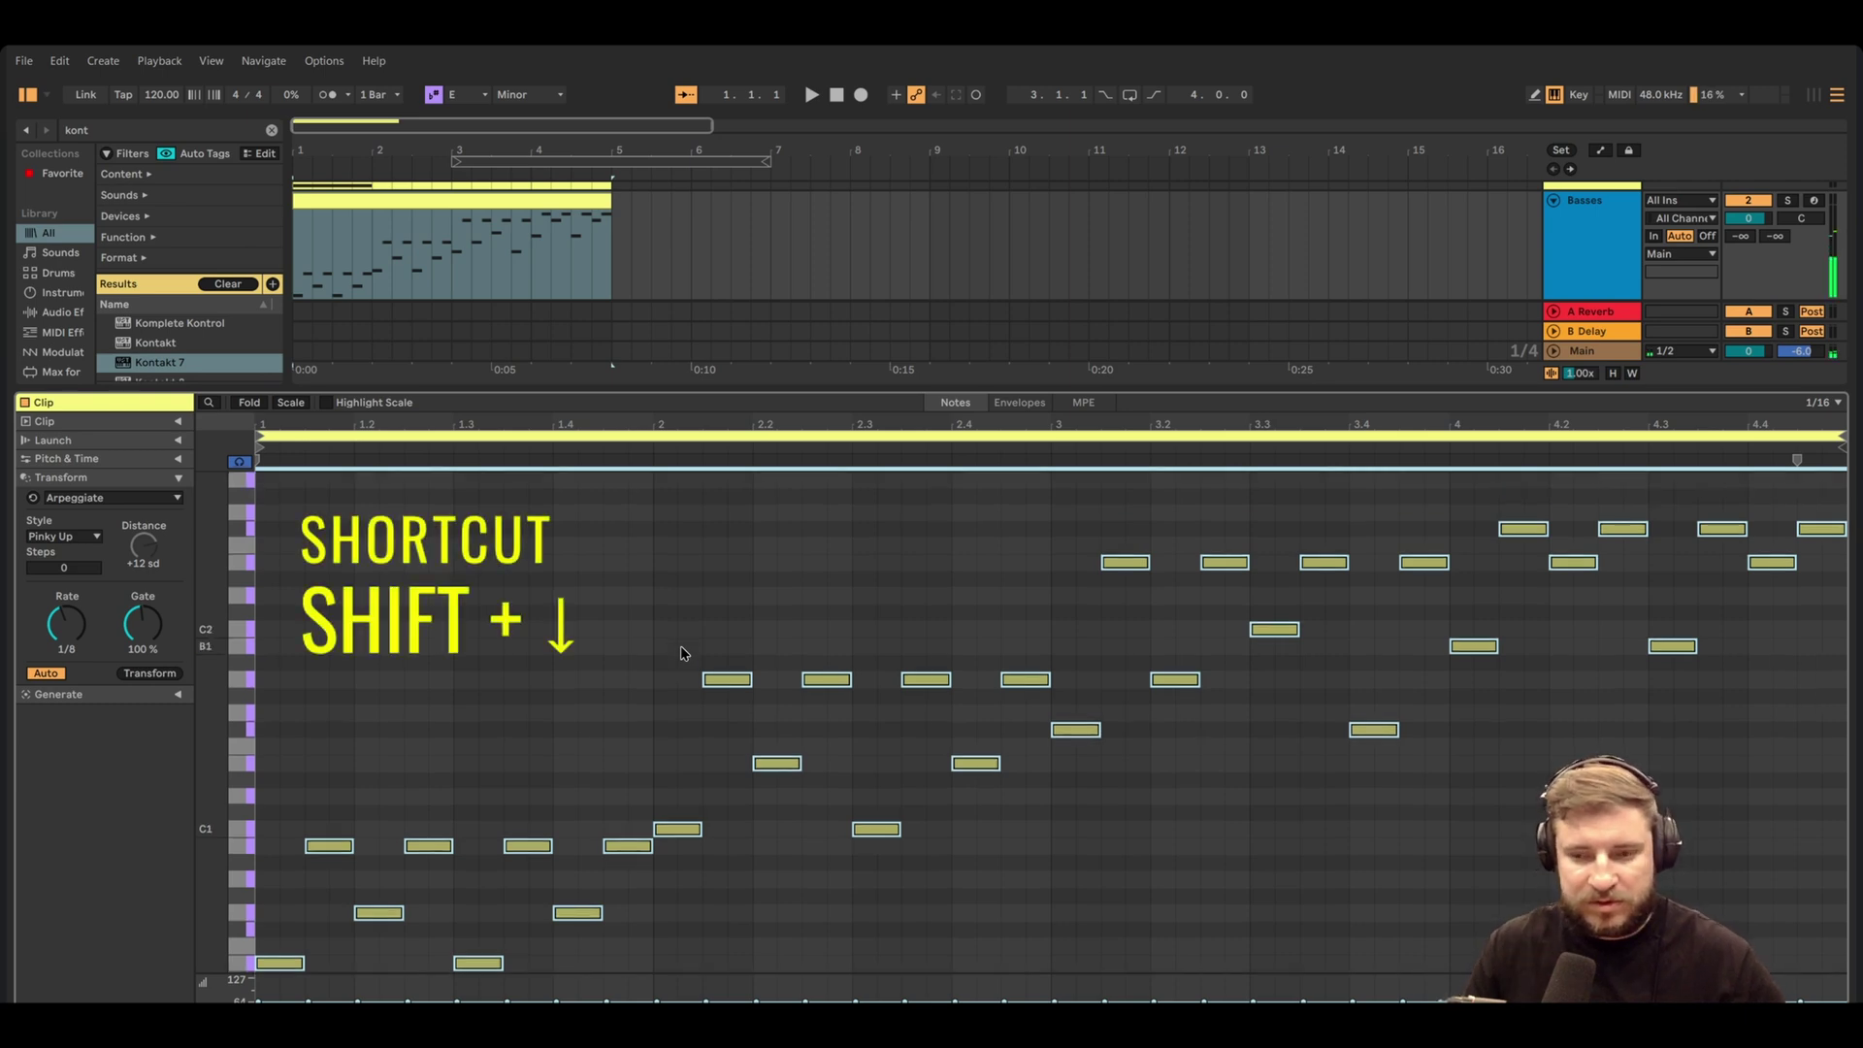
pyautogui.press('space')
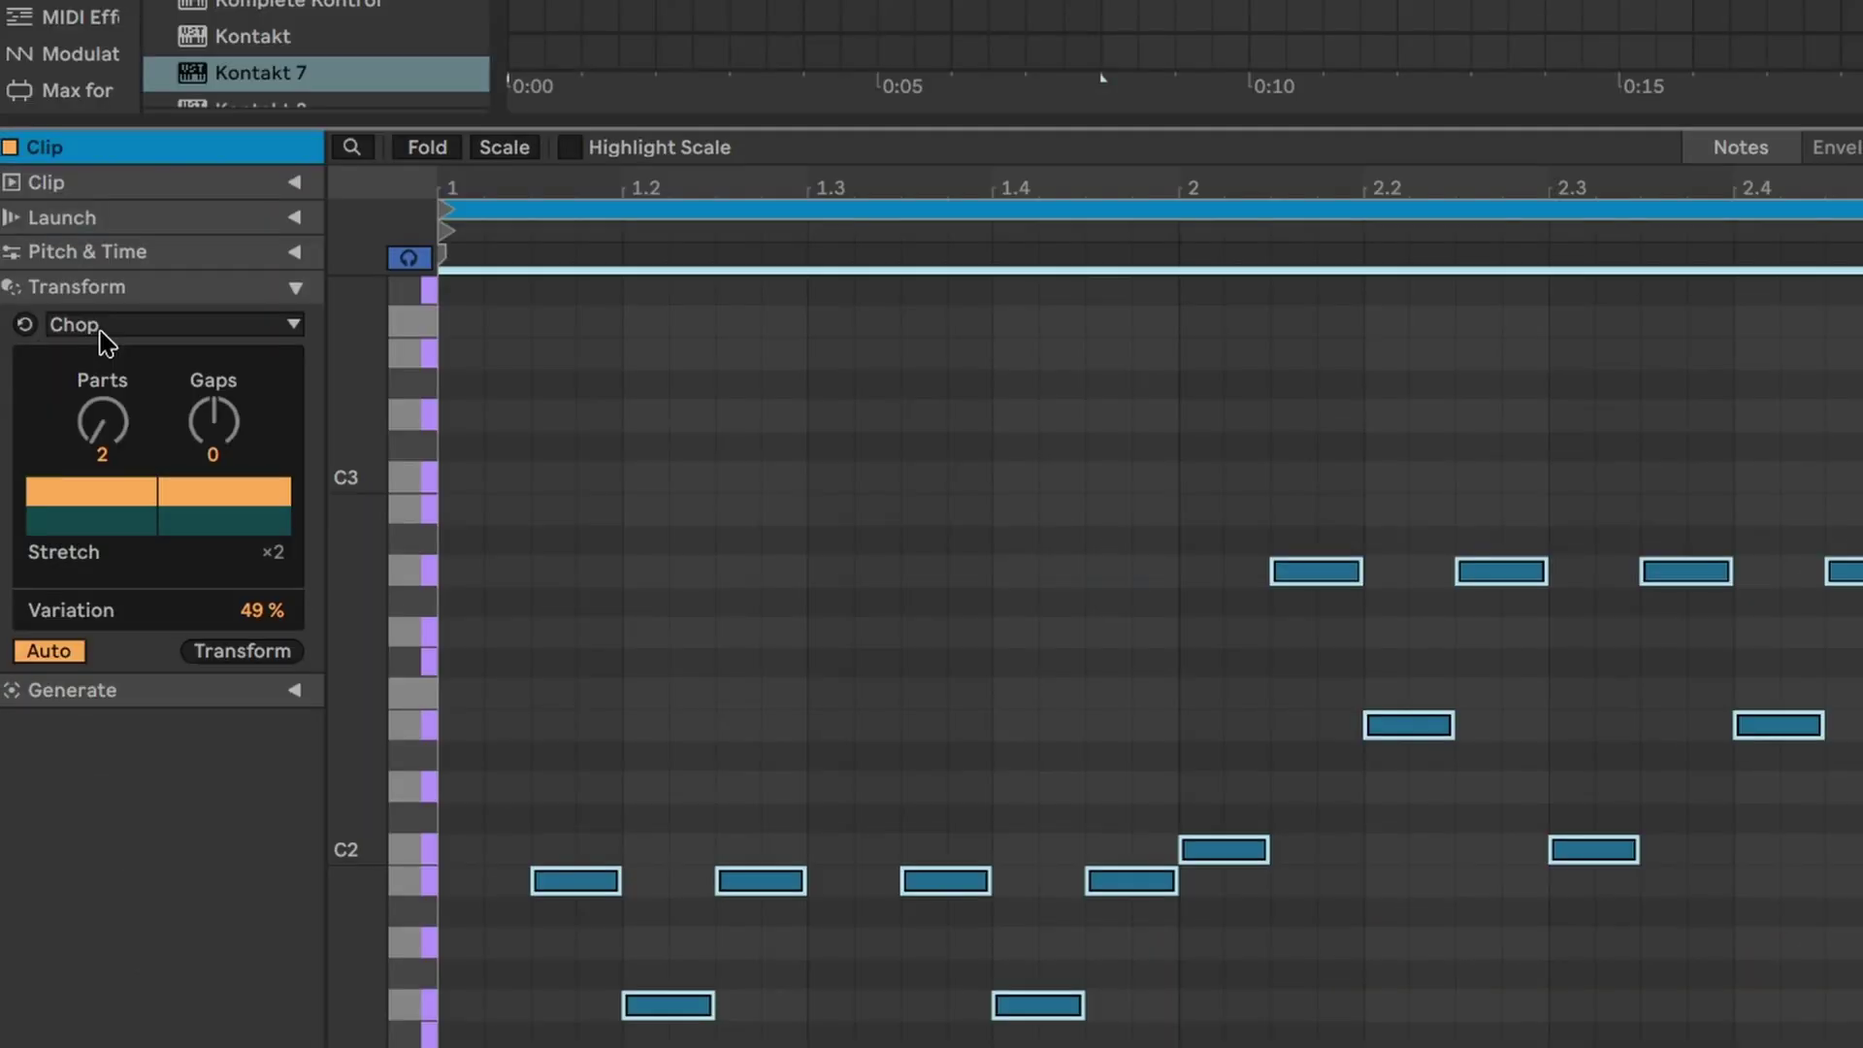
# Apply a Chop transform with 2 parts to every note of the arpeggio clip
pyautogui.click(107, 330)
pyautogui.click(108, 382)
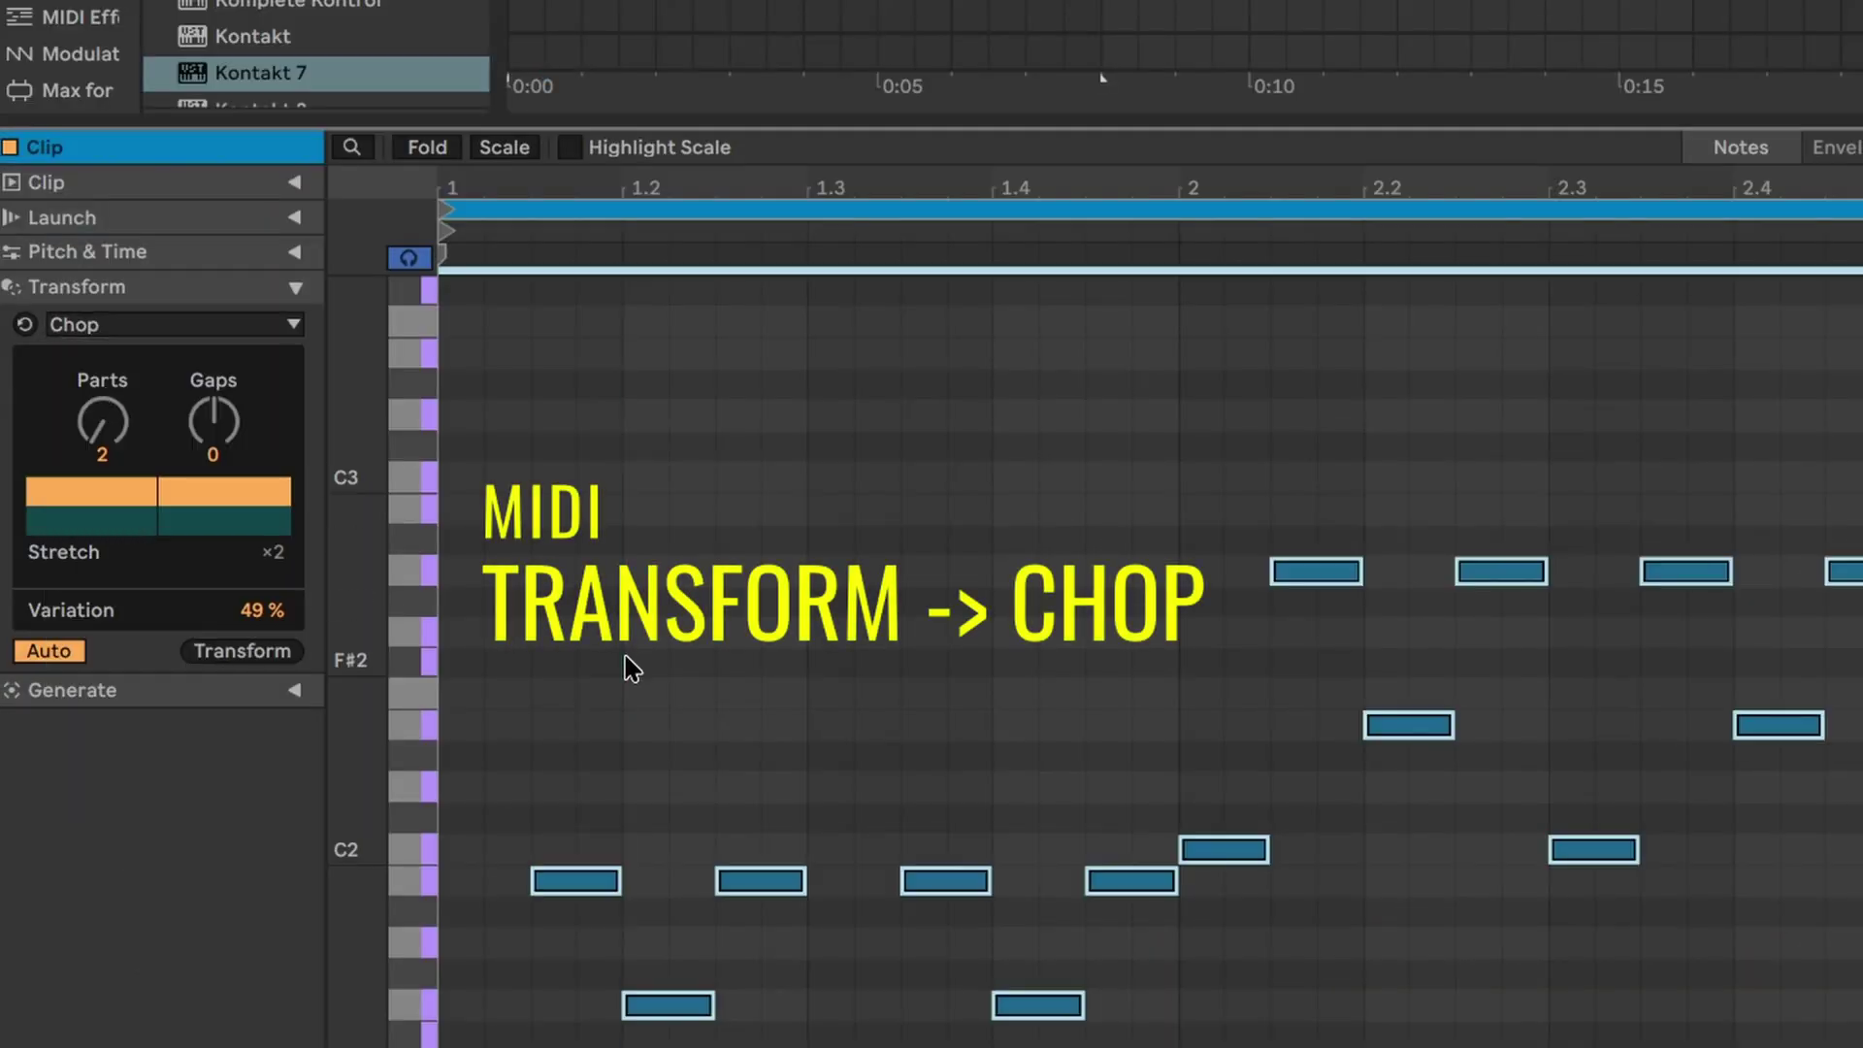
pyautogui.click(229, 651)
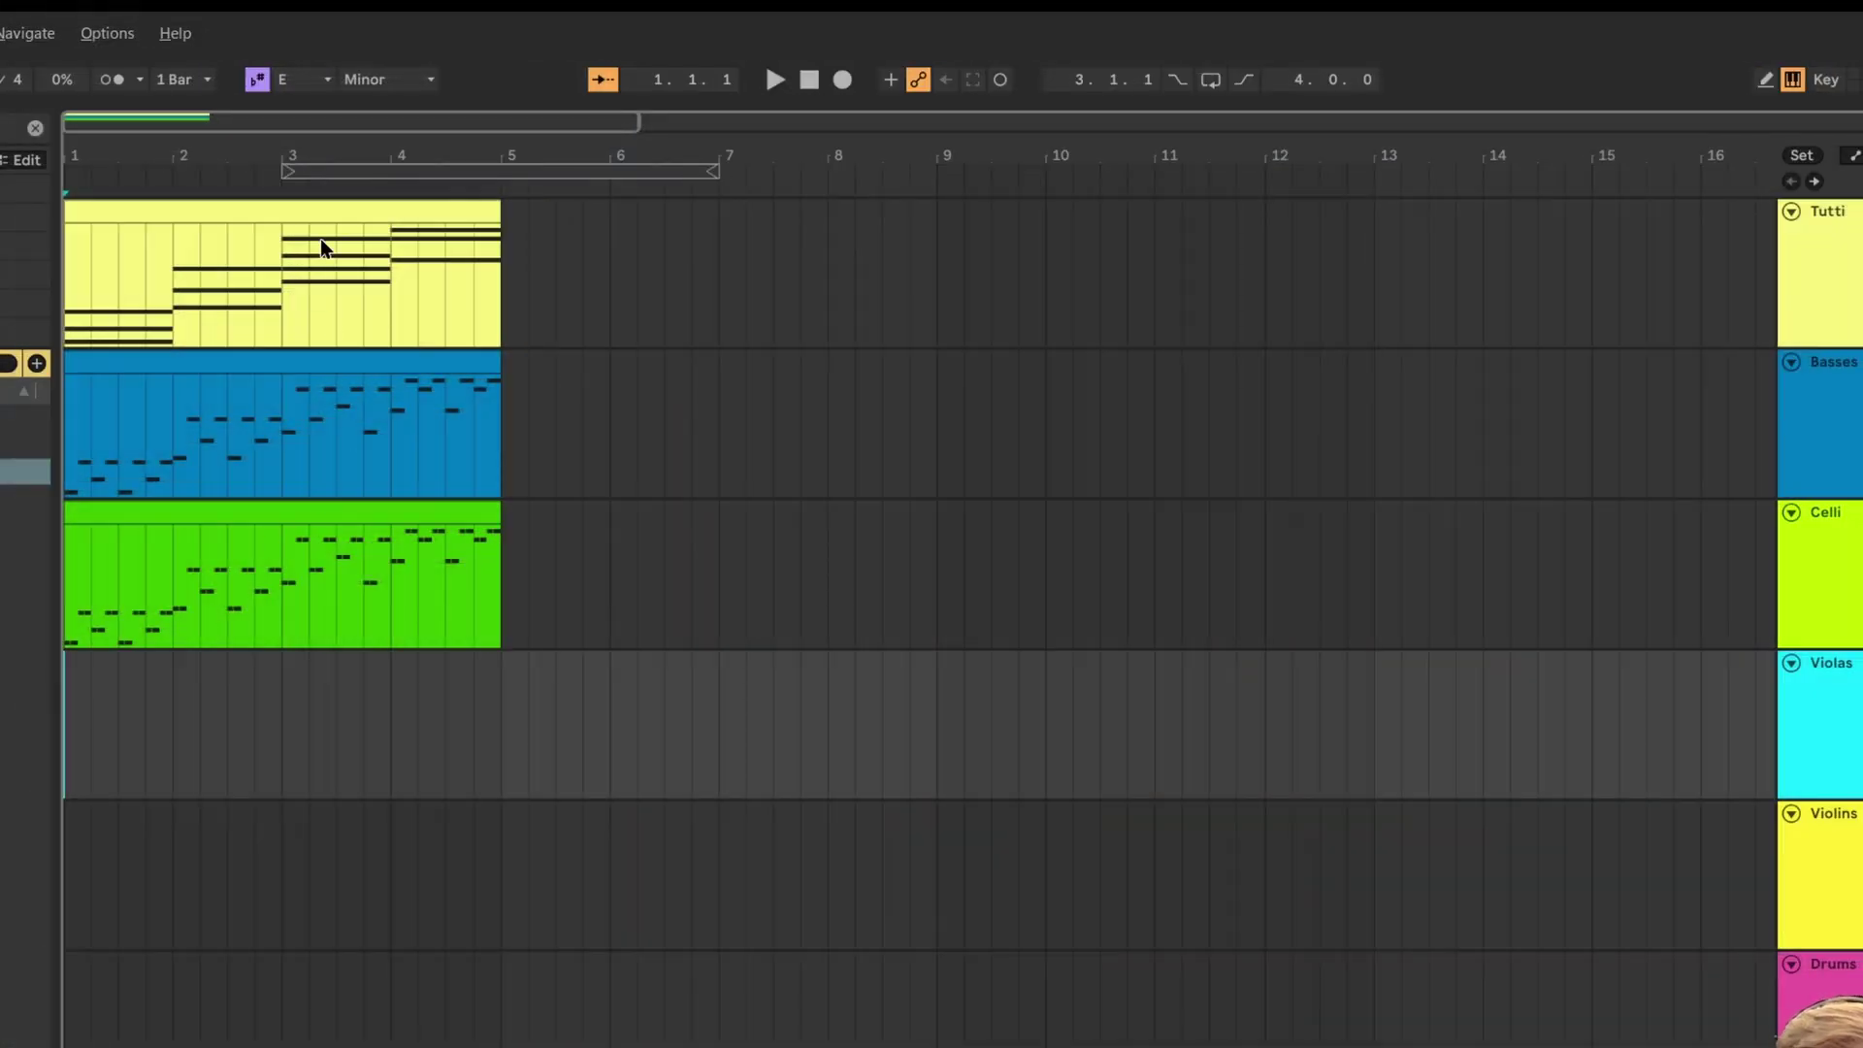
# Lower the Tutti chord inversions (first 2 to 1, second lower, fourth to 0) and play them
pyautogui.click(251, 211)
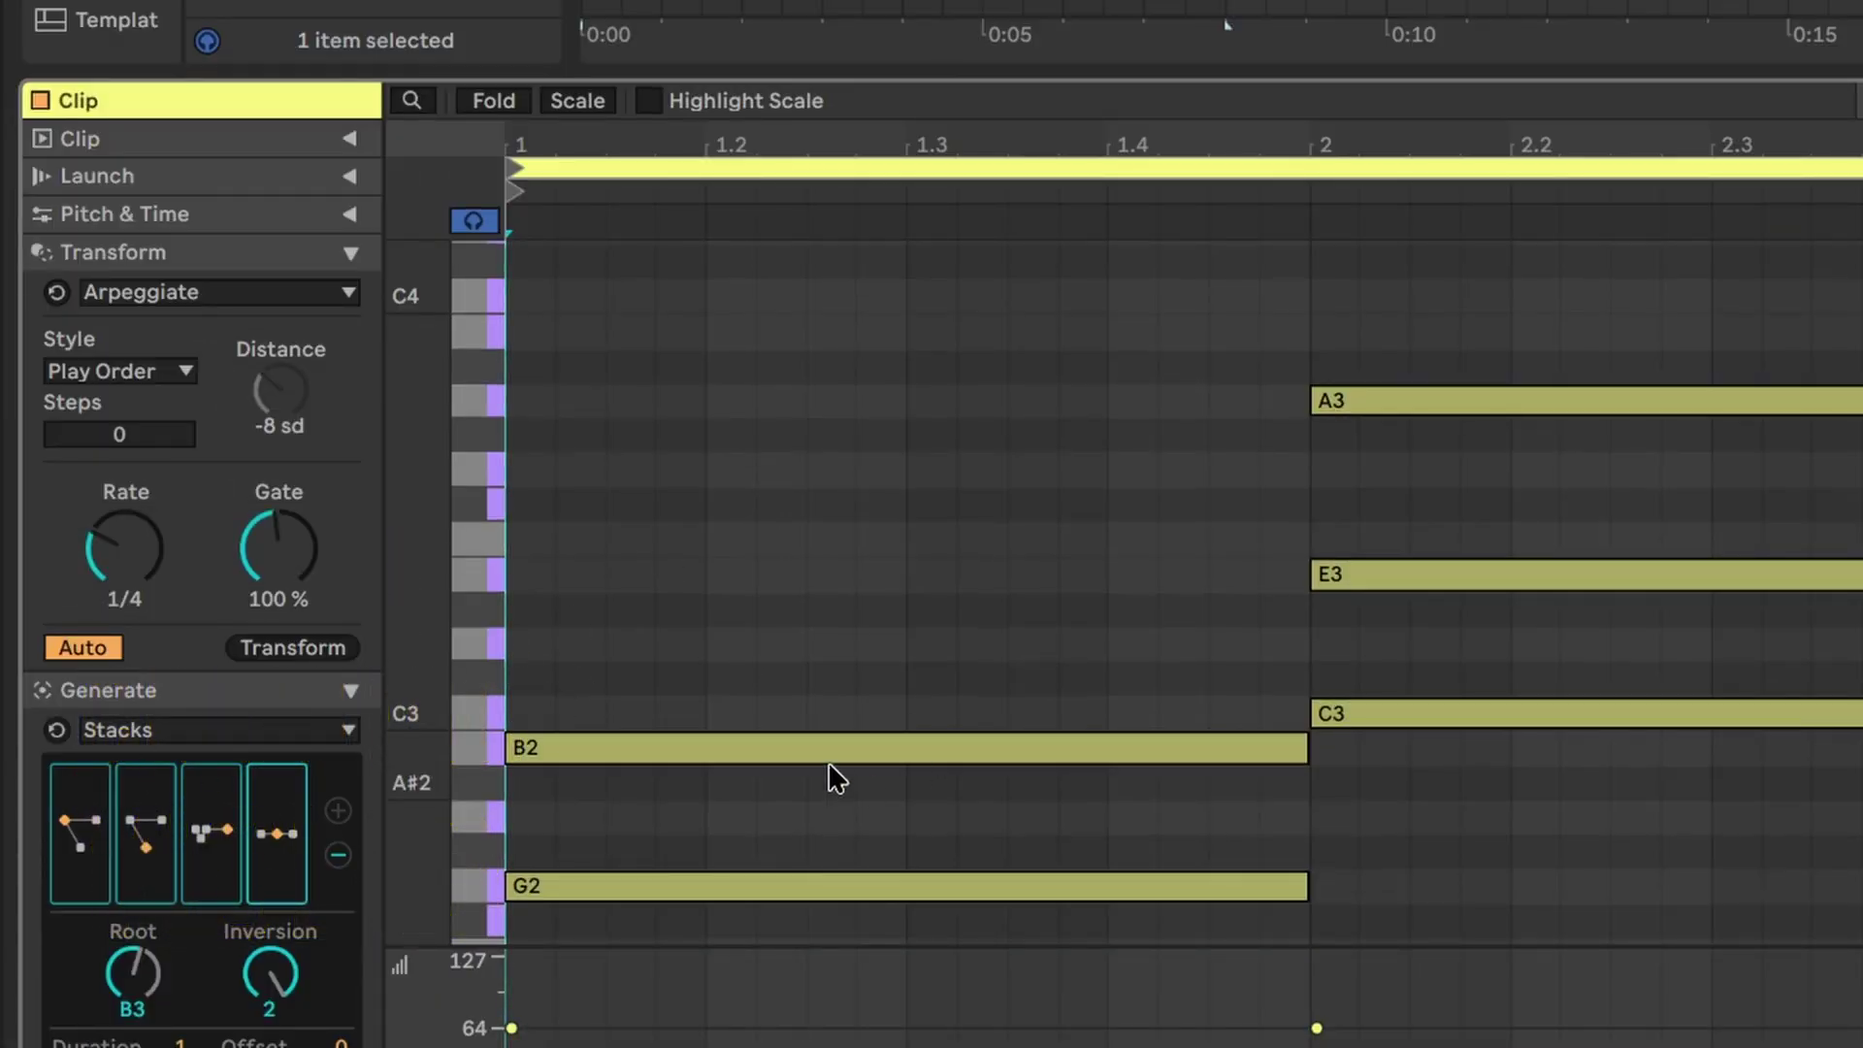
pyautogui.scroll(-3, 917, 621)
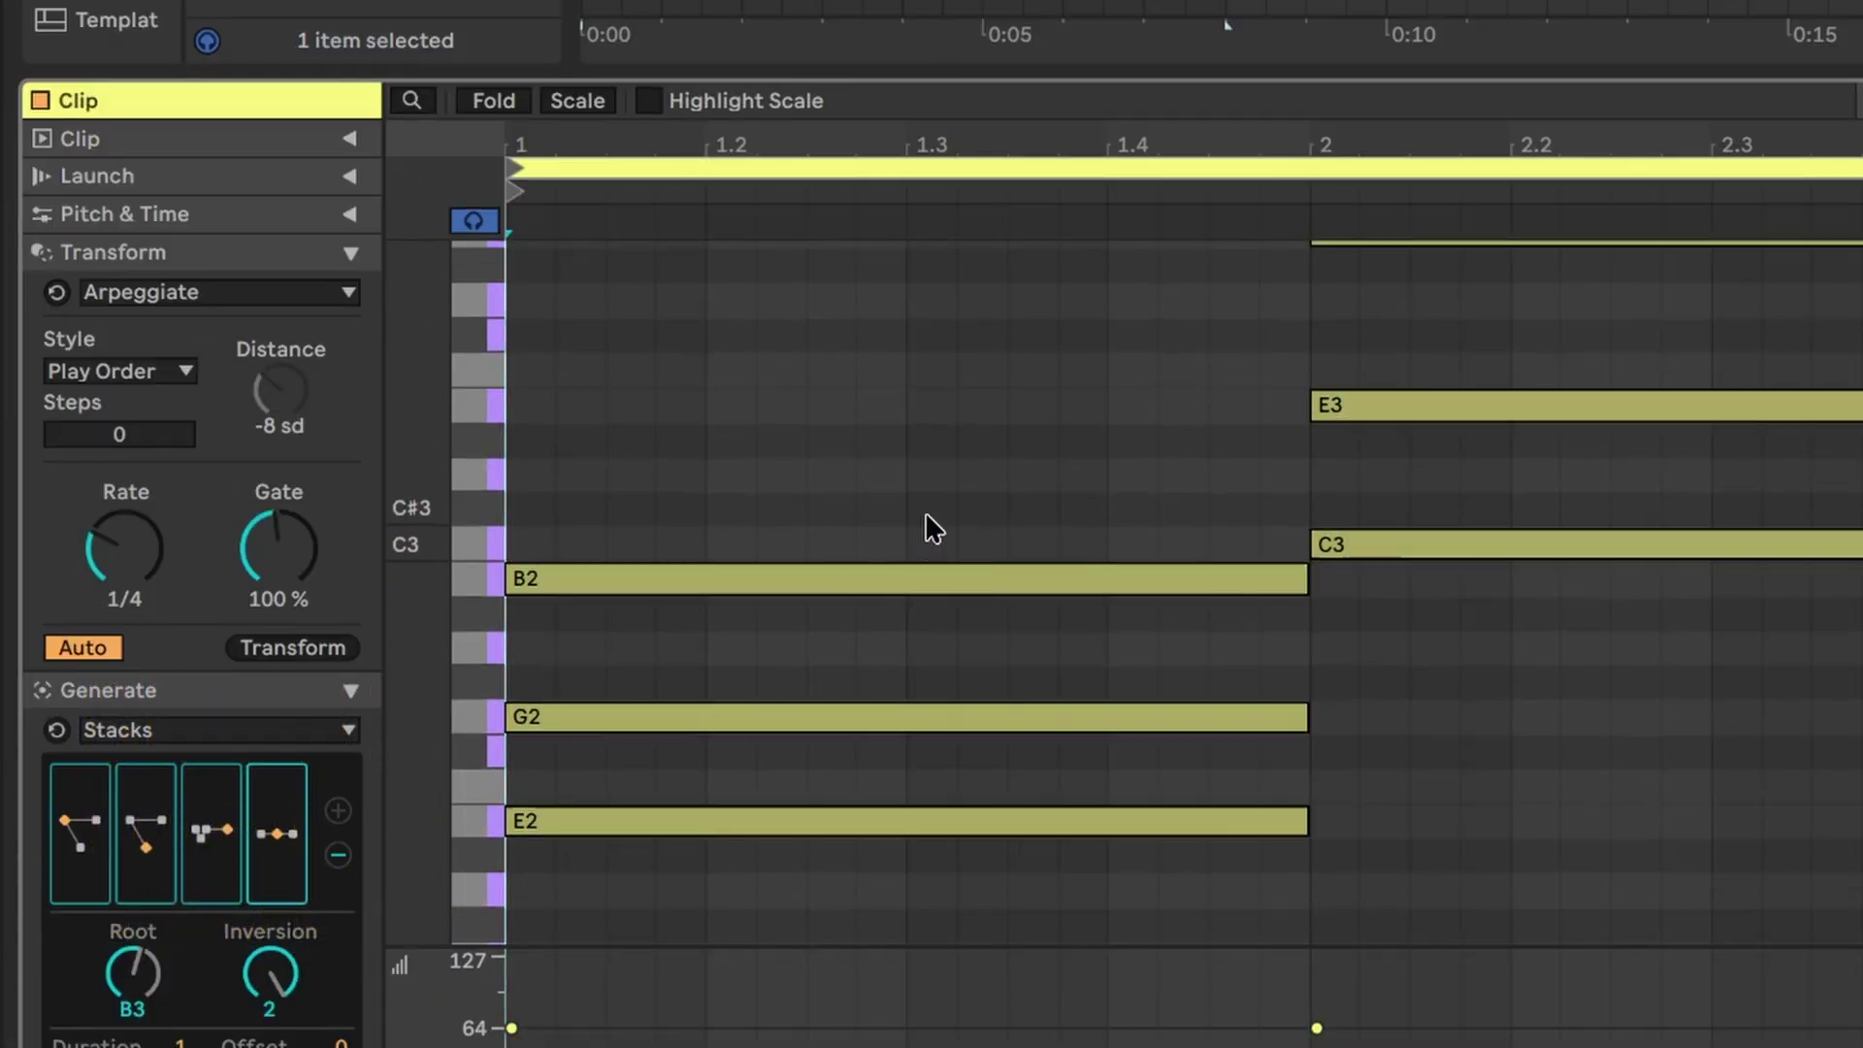
pyautogui.scroll(3, 927, 527)
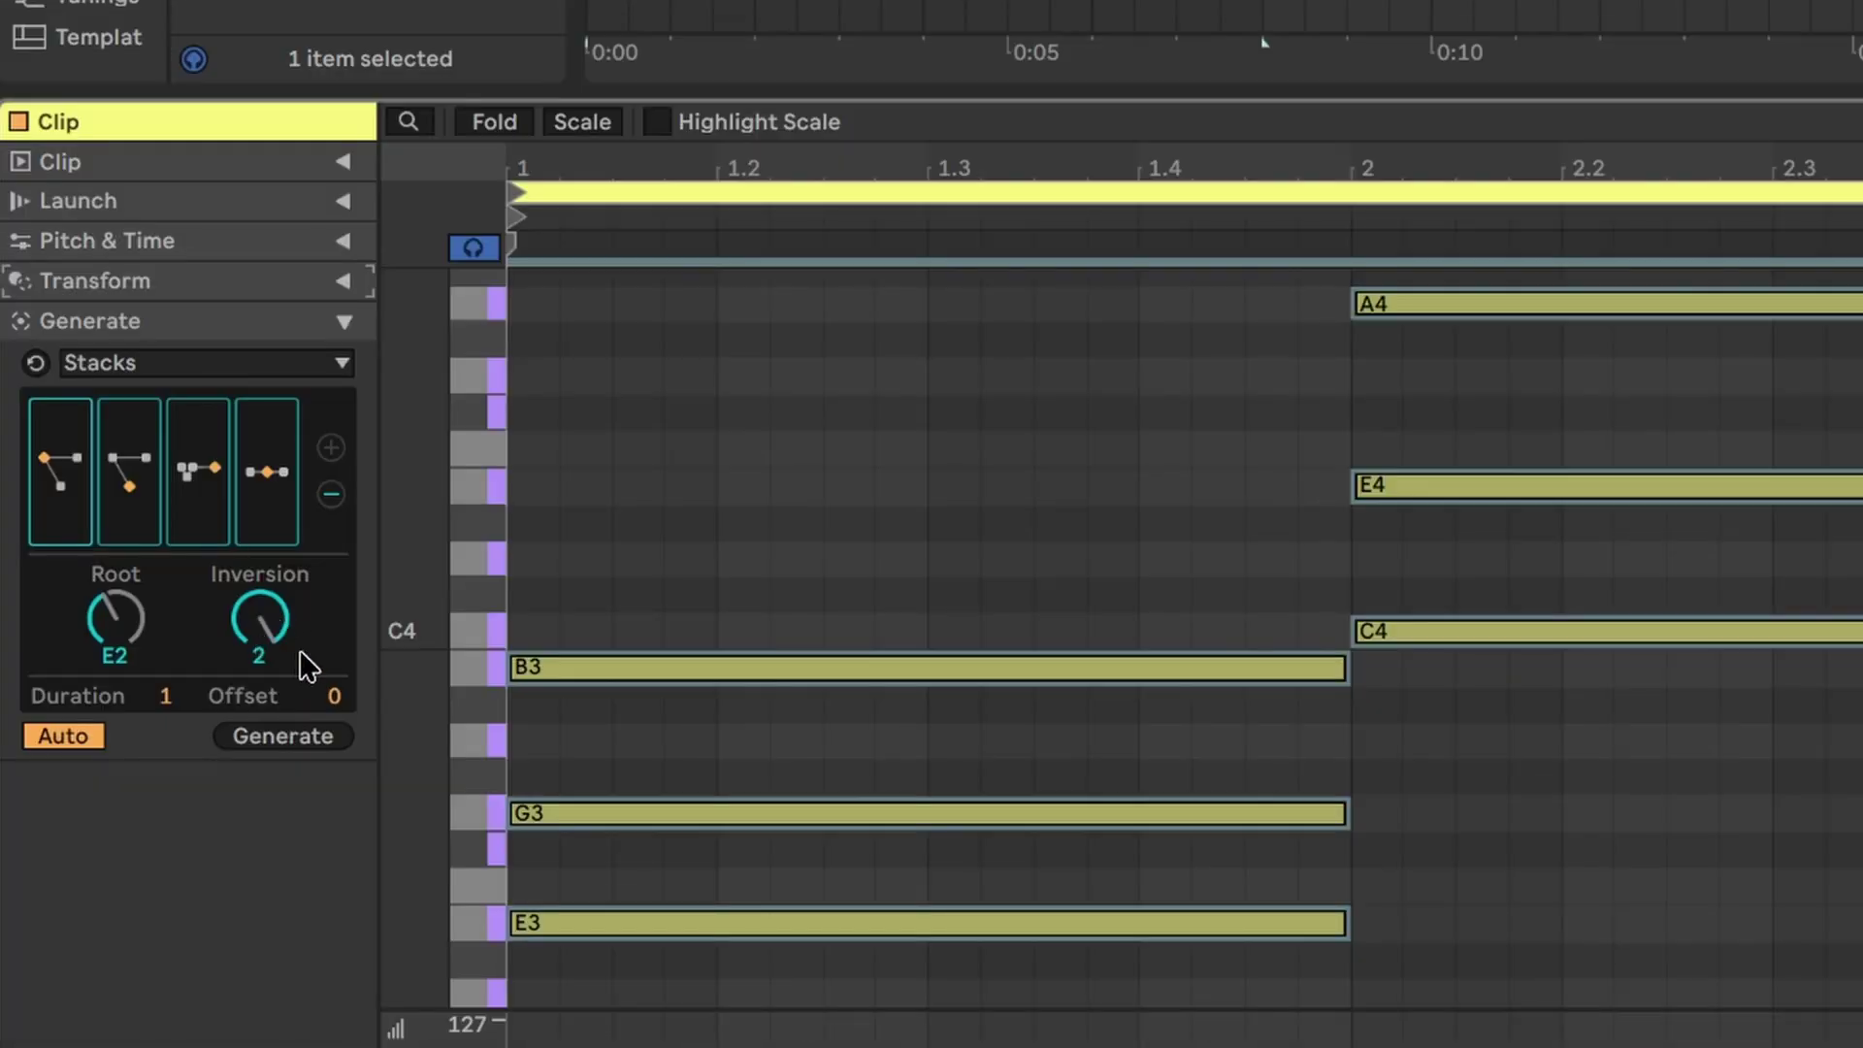
pyautogui.moveTo(307, 666); pyautogui.dragTo(307, 684)
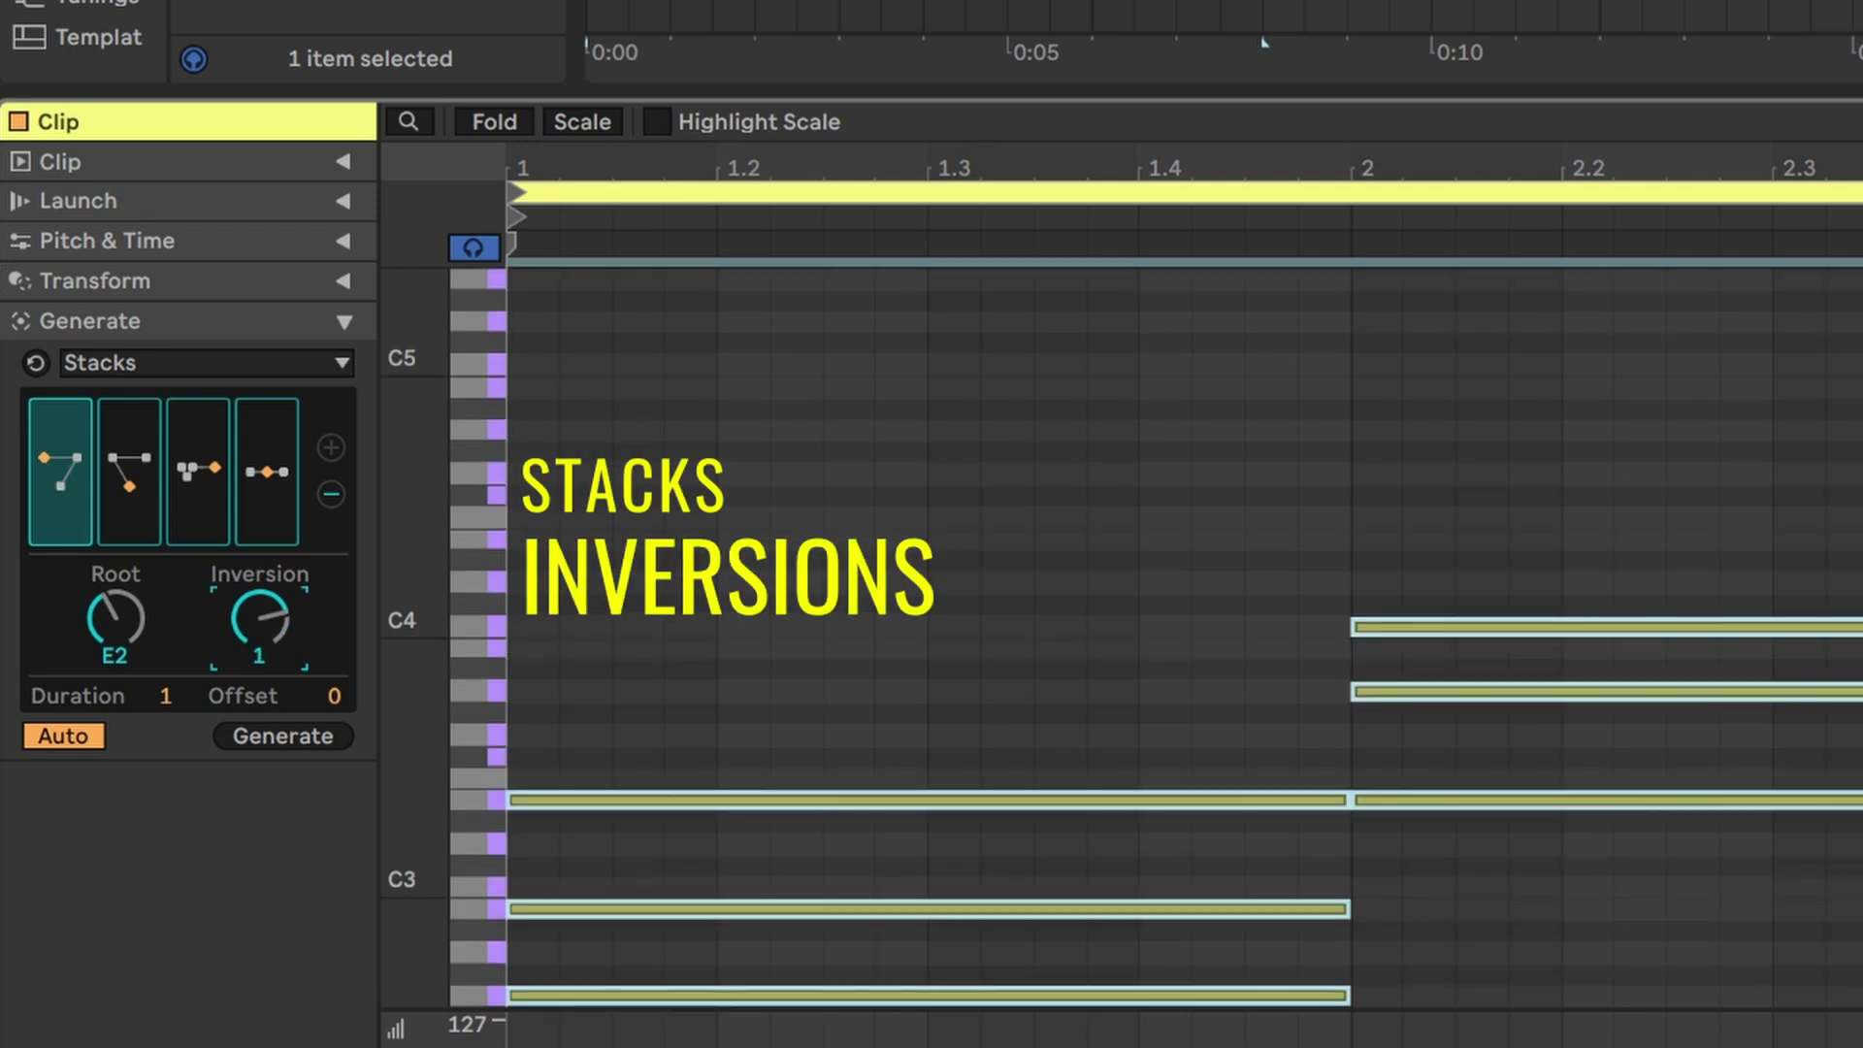
pyautogui.click(133, 491)
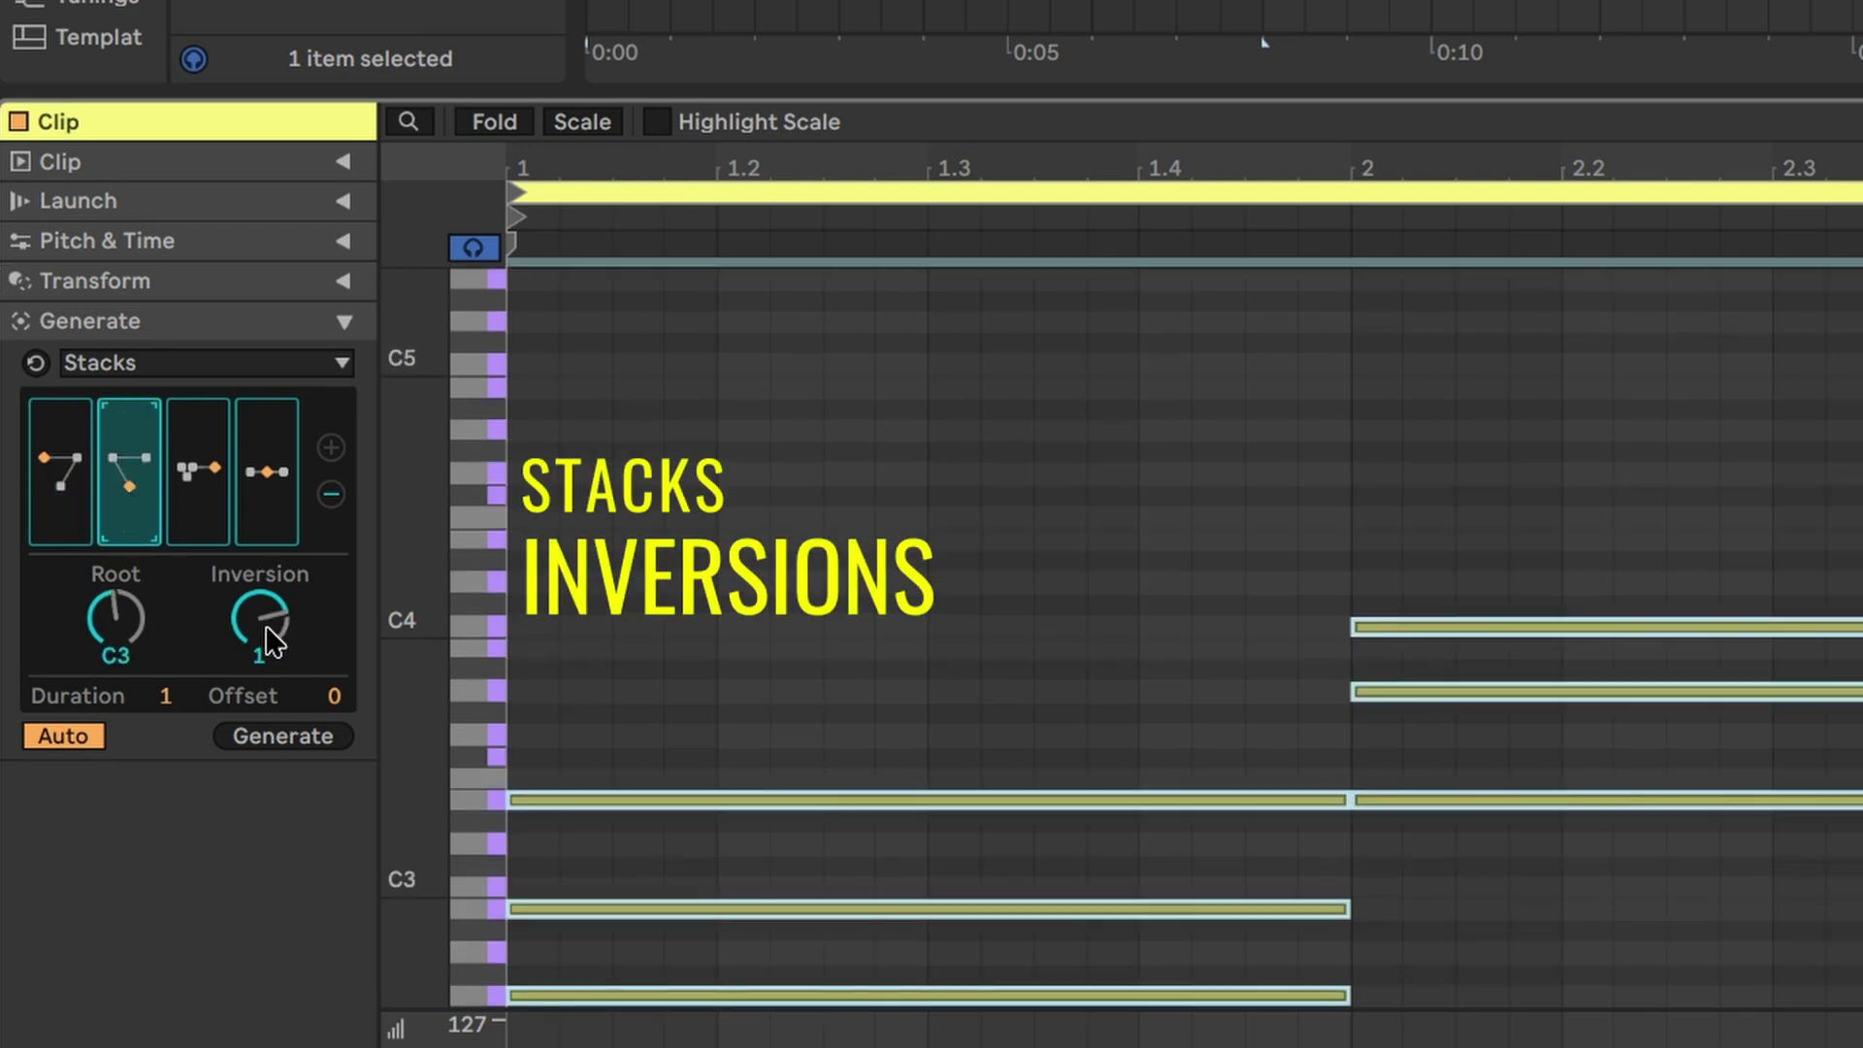
pyautogui.moveTo(273, 640); pyautogui.dragTo(272, 655)
pyautogui.click(218, 509)
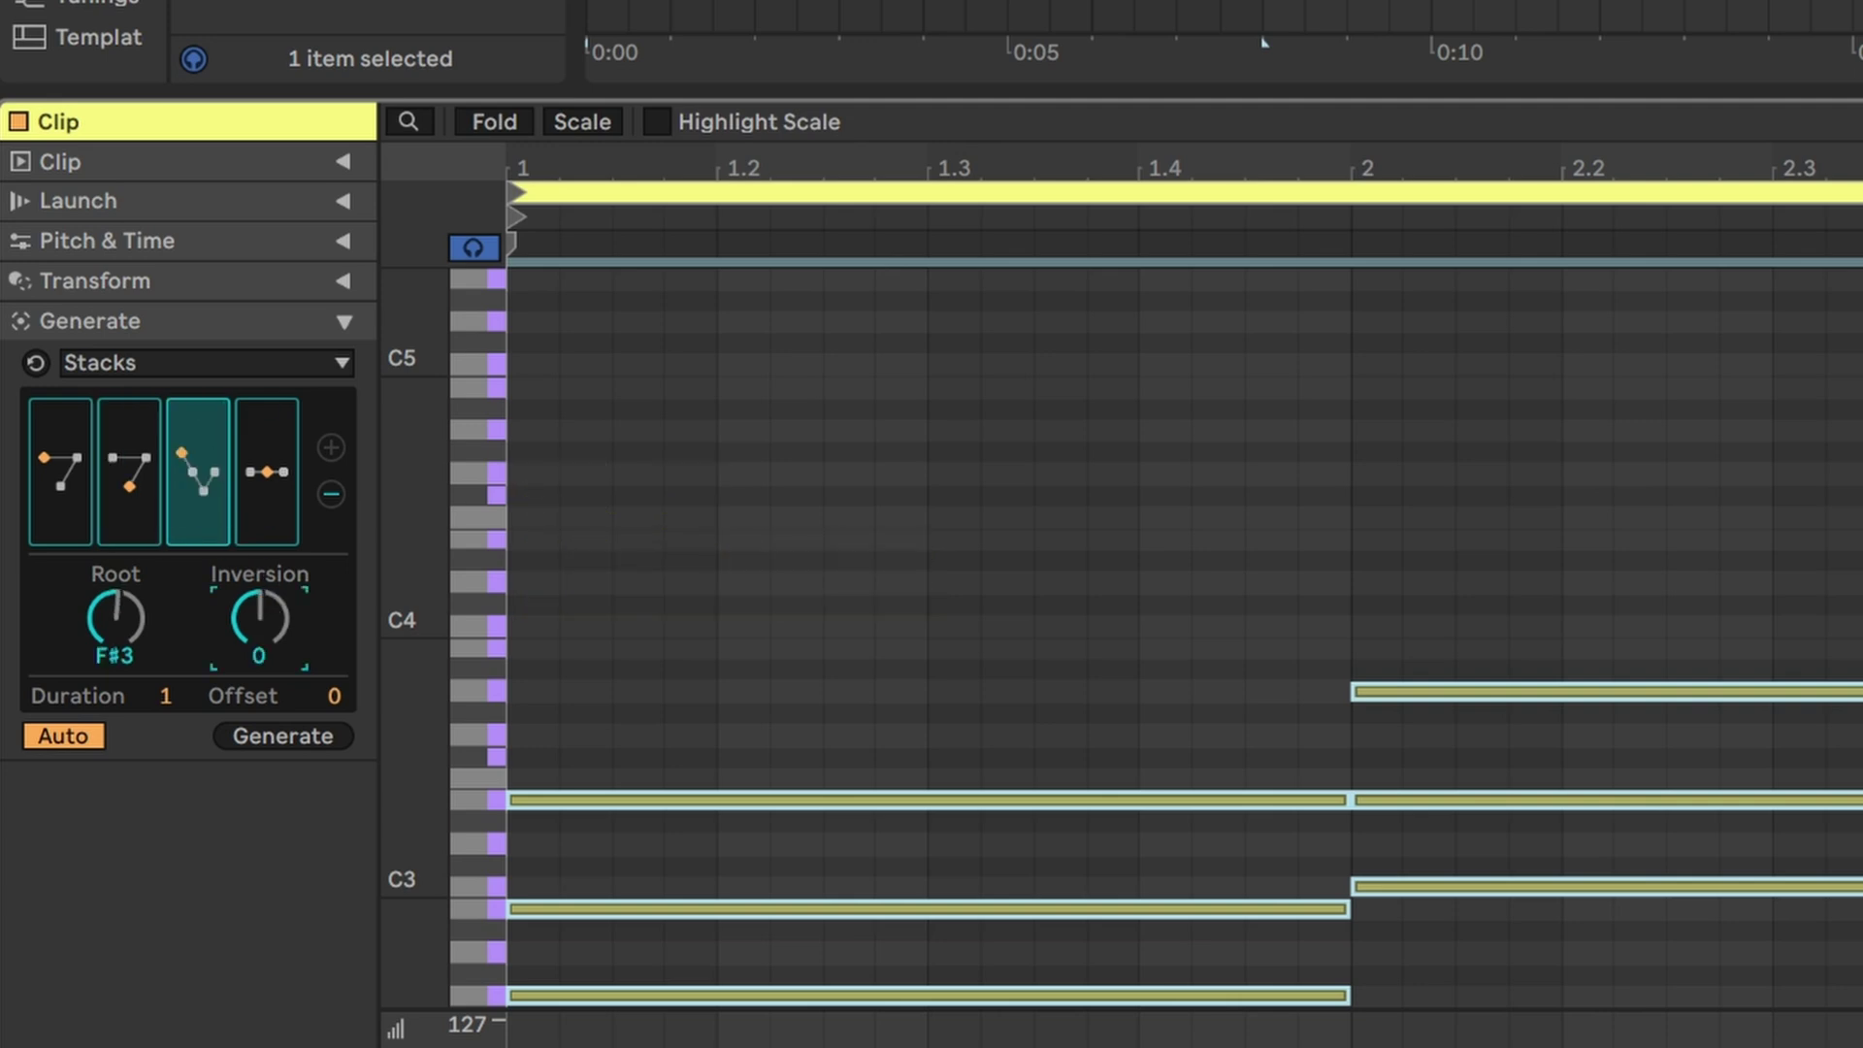
pyautogui.click(250, 521)
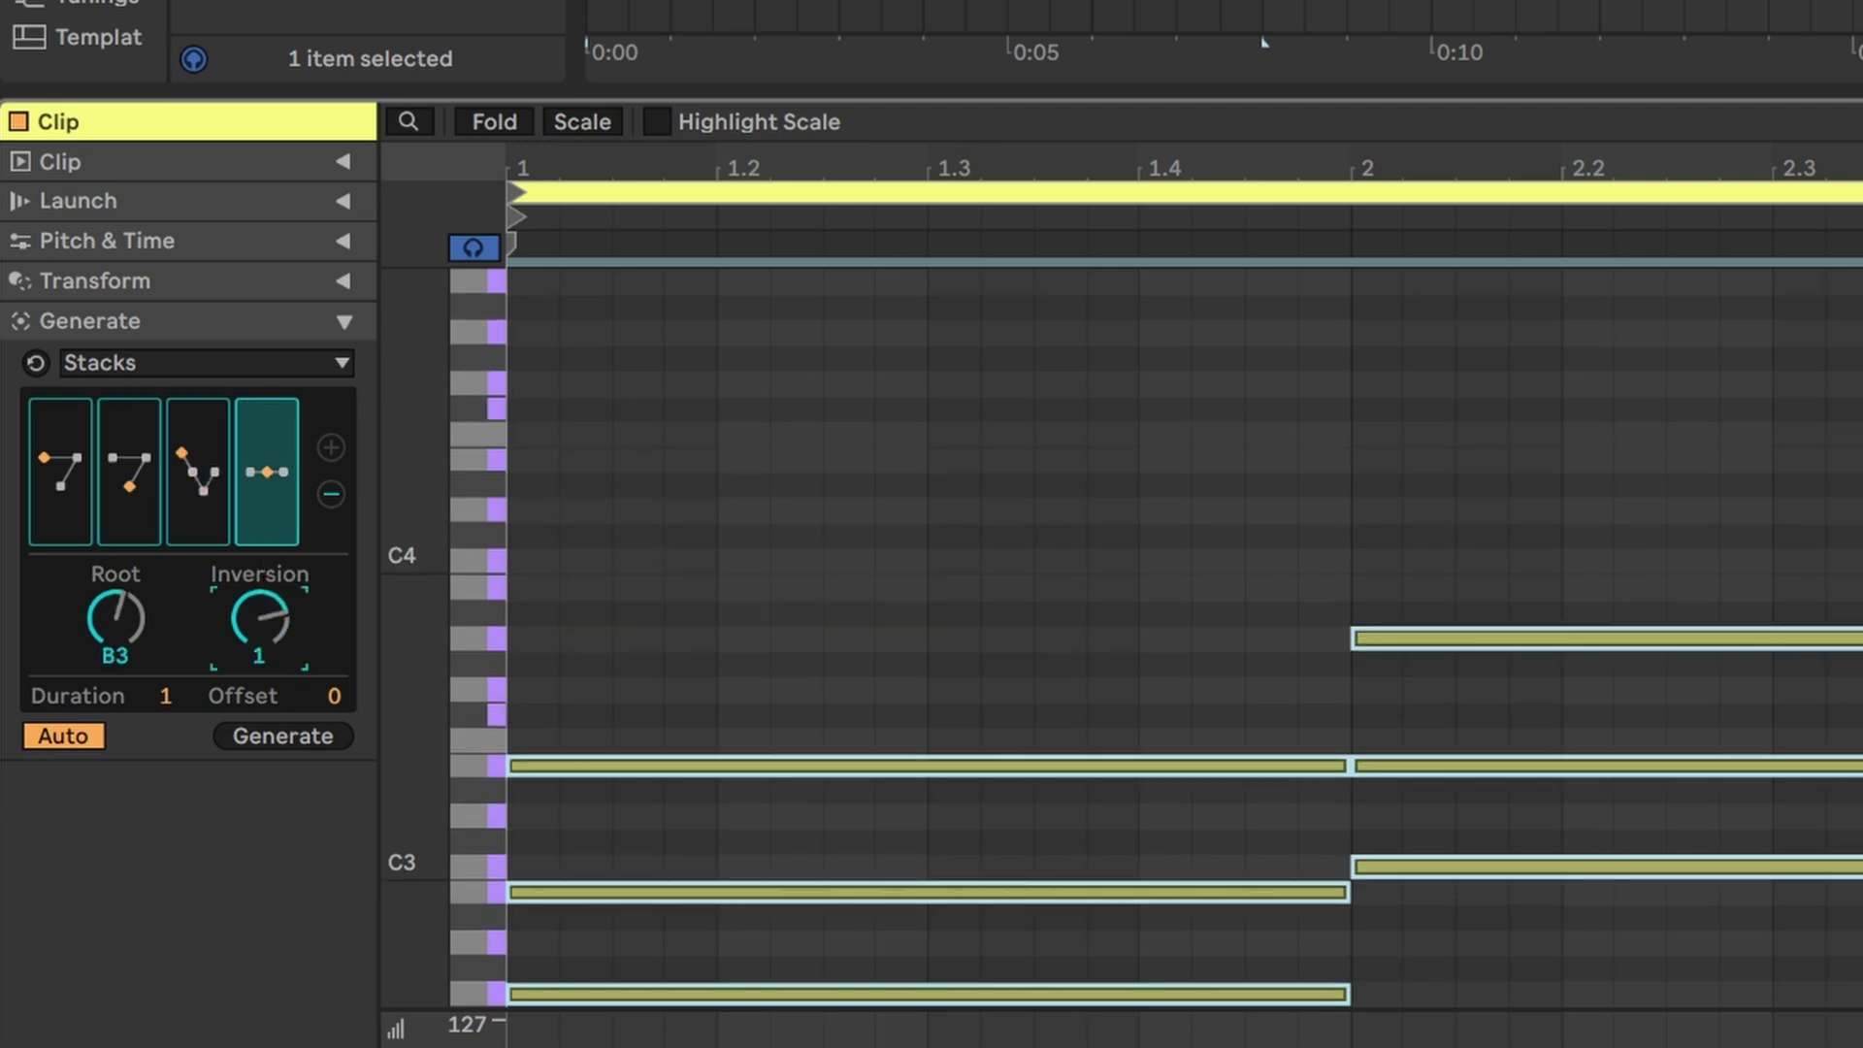
pyautogui.press('Down')
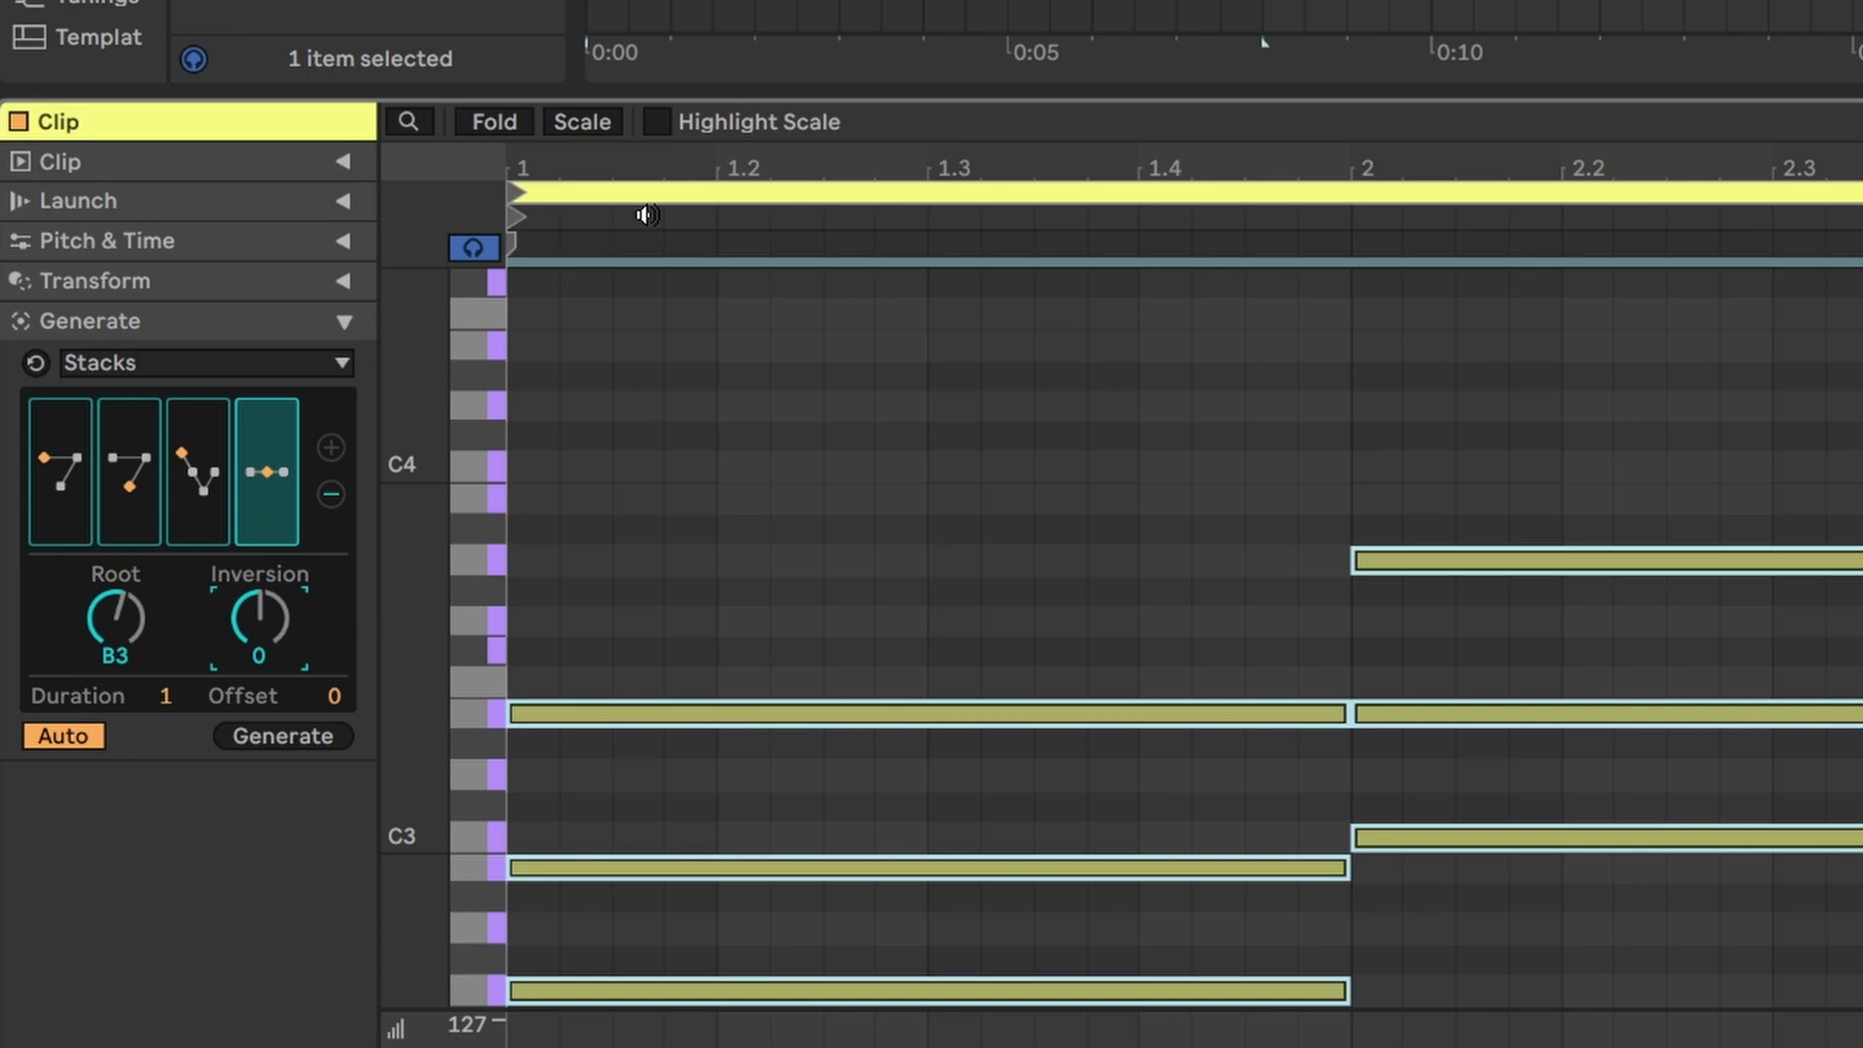
pyautogui.press('space')
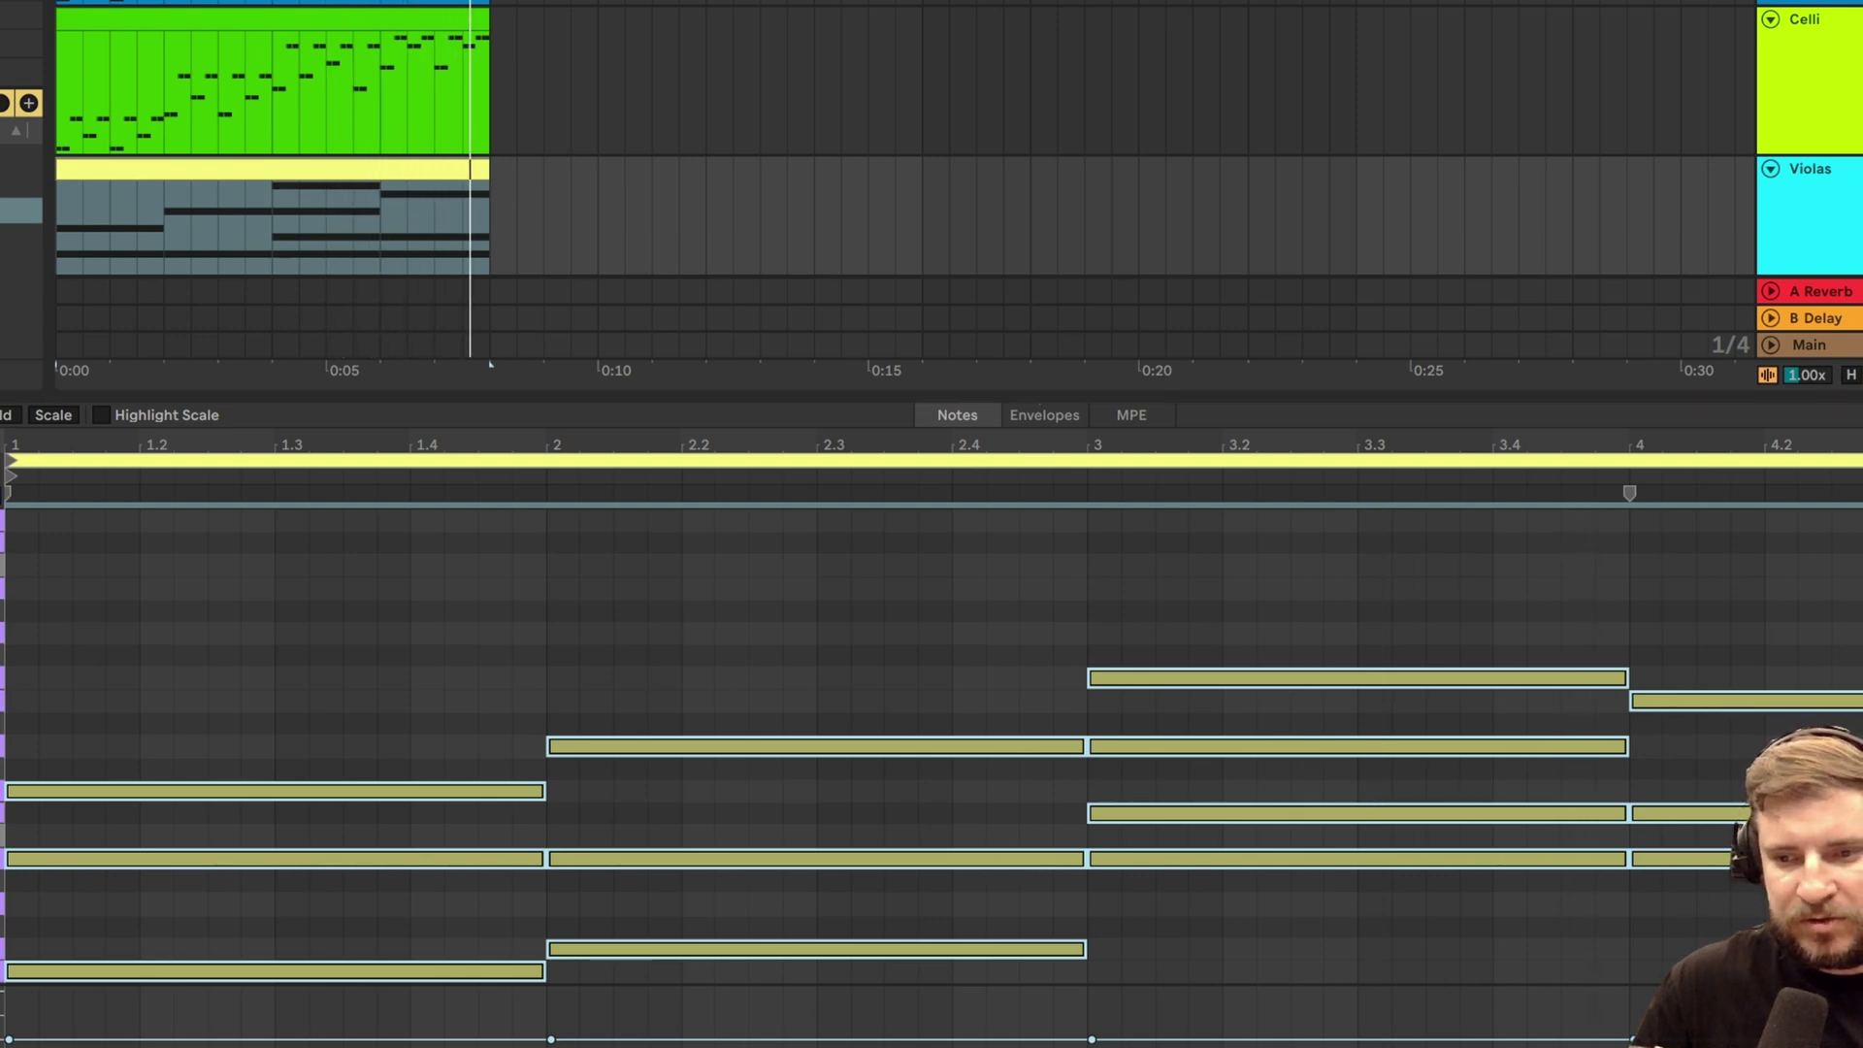
# Collapse the clip editor so only the arrangement tracks are visible
pyautogui.moveTo(1111, 397); pyautogui.dragTo(1111, 1043)
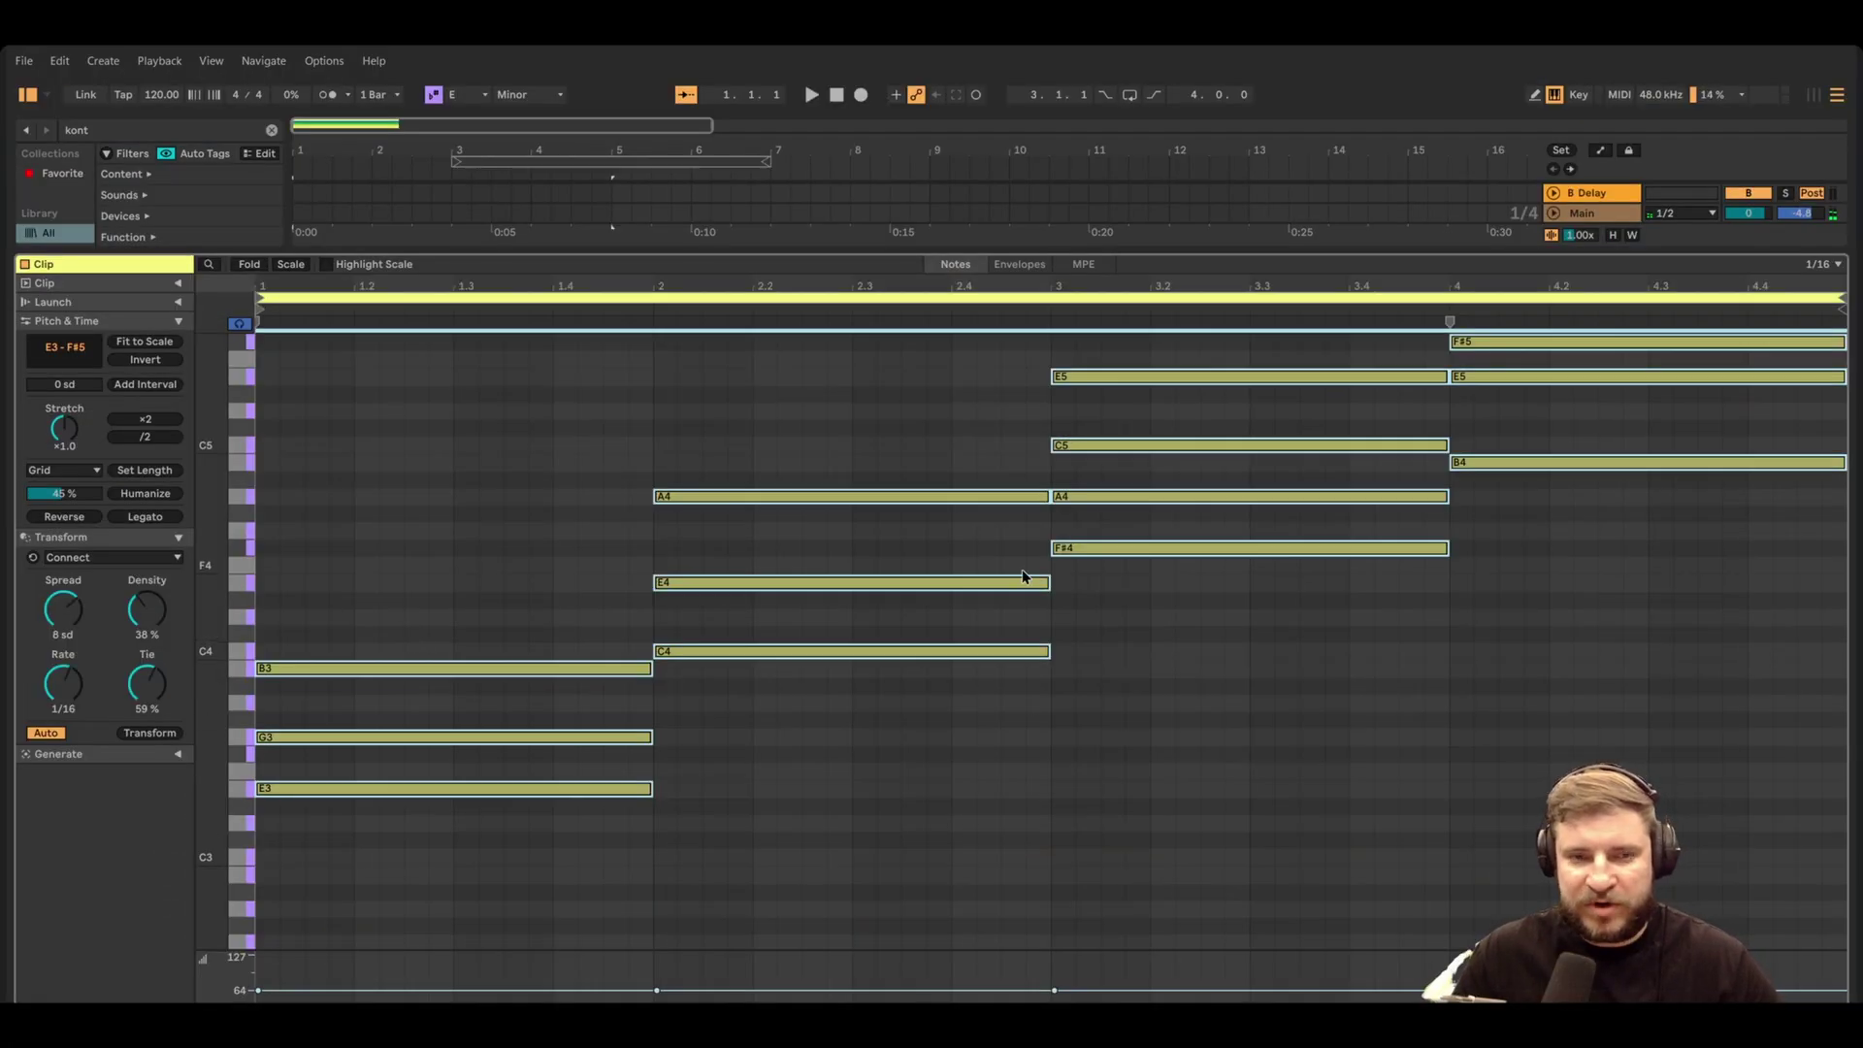
# Delete the lower chord notes in all four bars, keeping only B3, A4, E5 and F#5
pyautogui.moveTo(534, 850); pyautogui.dragTo(472, 748)
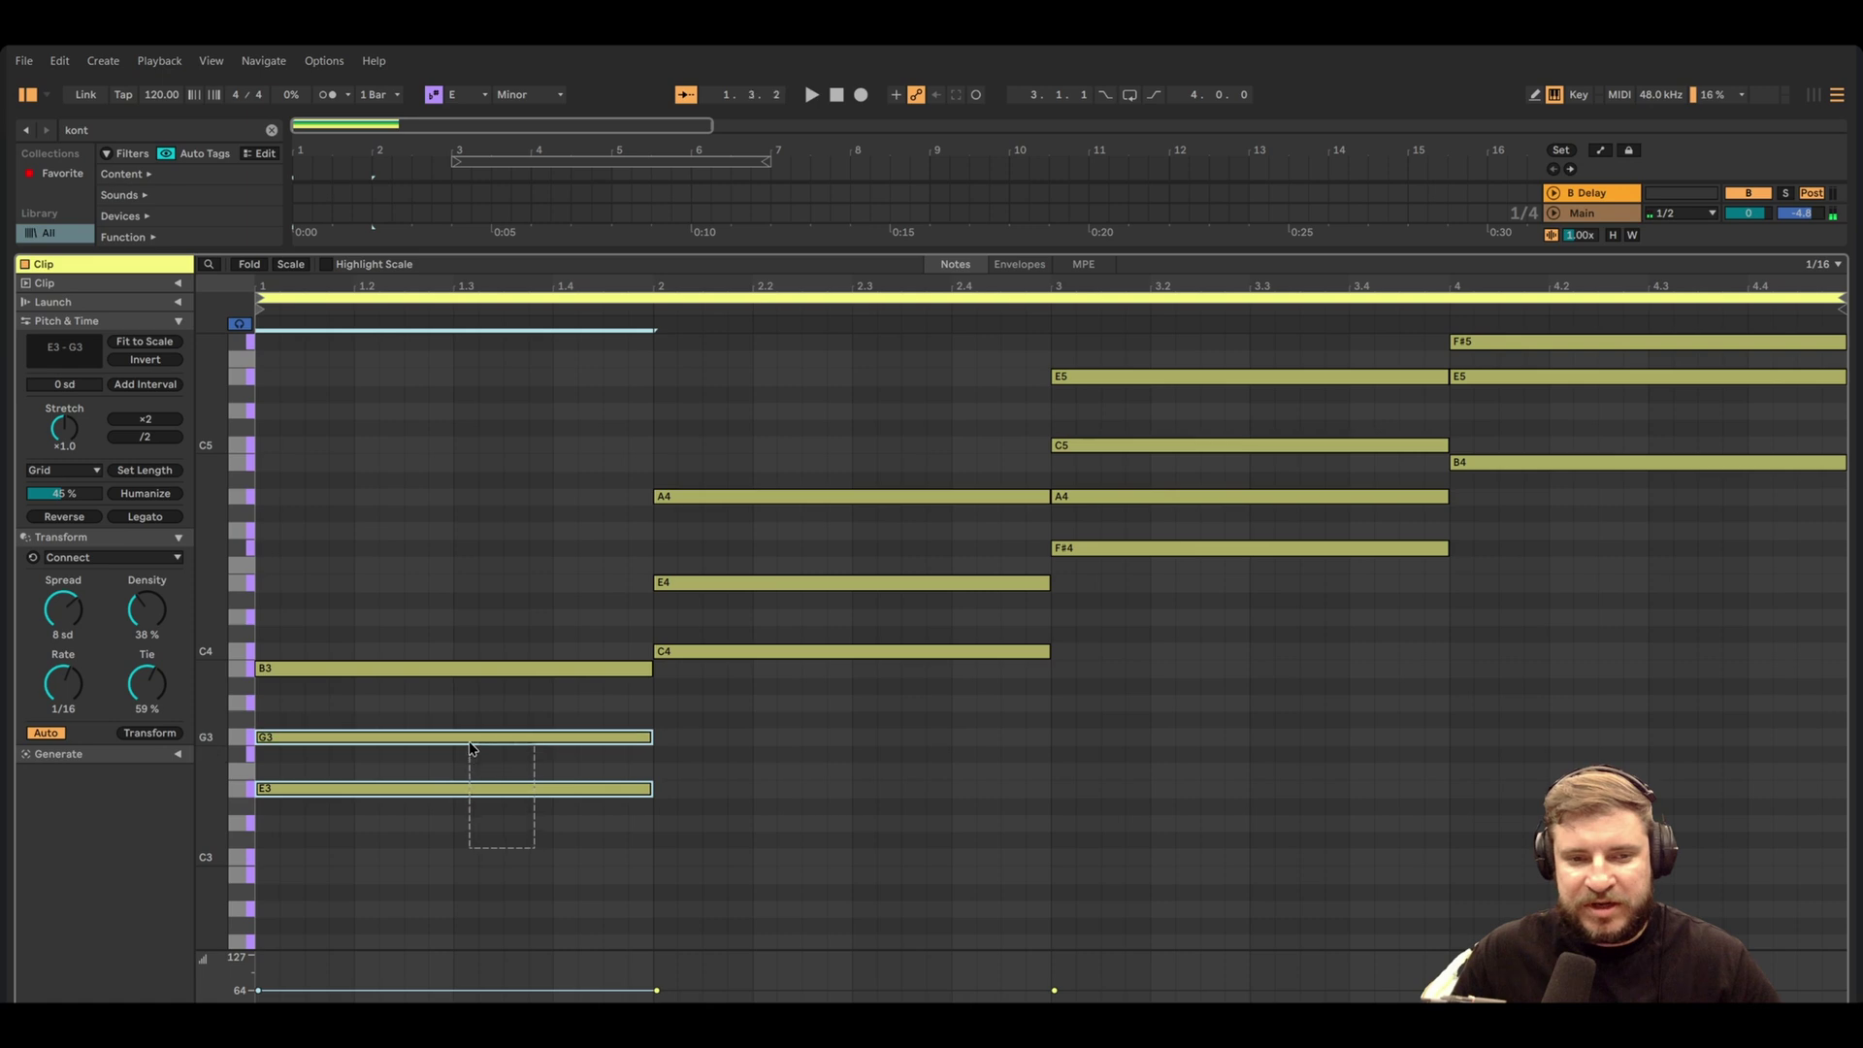
pyautogui.press('Delete')
pyautogui.moveTo(893, 715); pyautogui.dragTo(853, 572)
pyautogui.press('Delete')
pyautogui.moveTo(1212, 621); pyautogui.dragTo(1176, 582)
pyautogui.press('Delete')
pyautogui.moveTo(1577, 526); pyautogui.dragTo(1524, 379)
pyautogui.press('Delete')
# Shorten B3, A4 and E5 to brief notes, then select all four melody notes
pyautogui.scroll(2, 1501, 533)
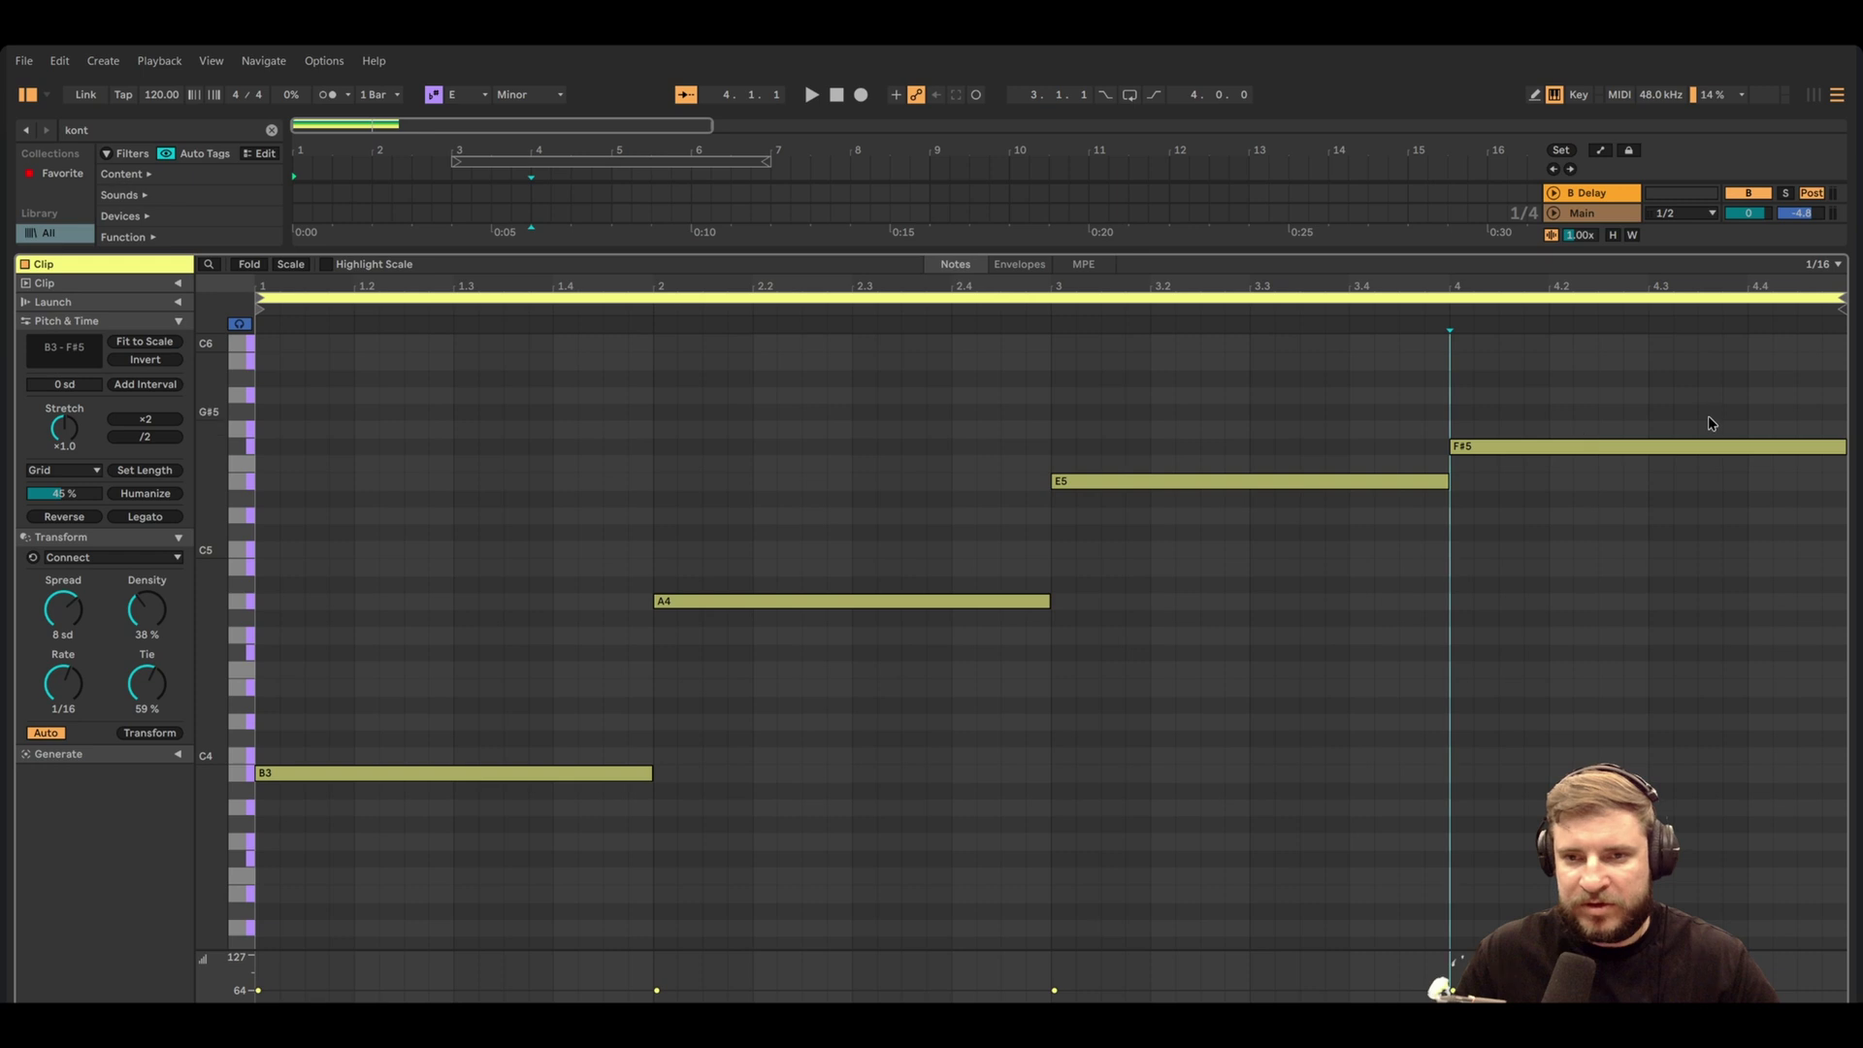
pyautogui.moveTo(442, 467); pyautogui.dragTo(1445, 834)
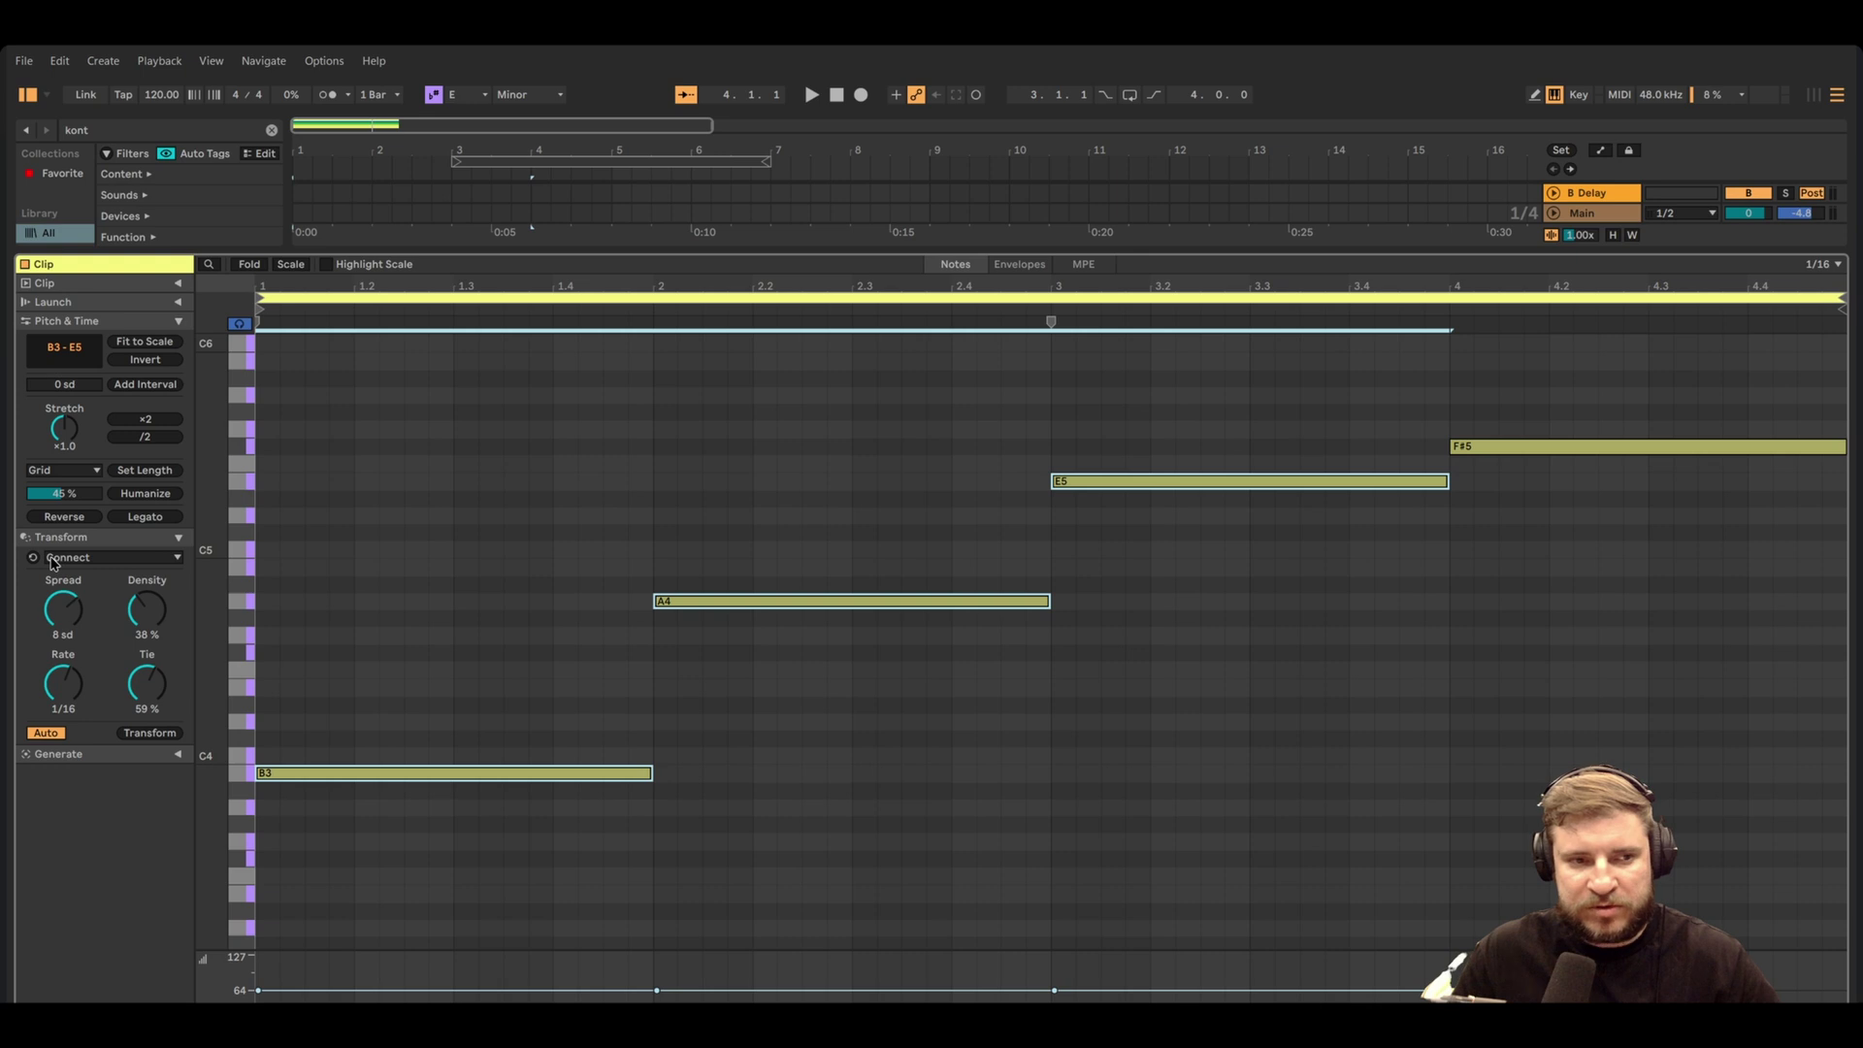
pyautogui.moveTo(489, 419); pyautogui.dragTo(1101, 842)
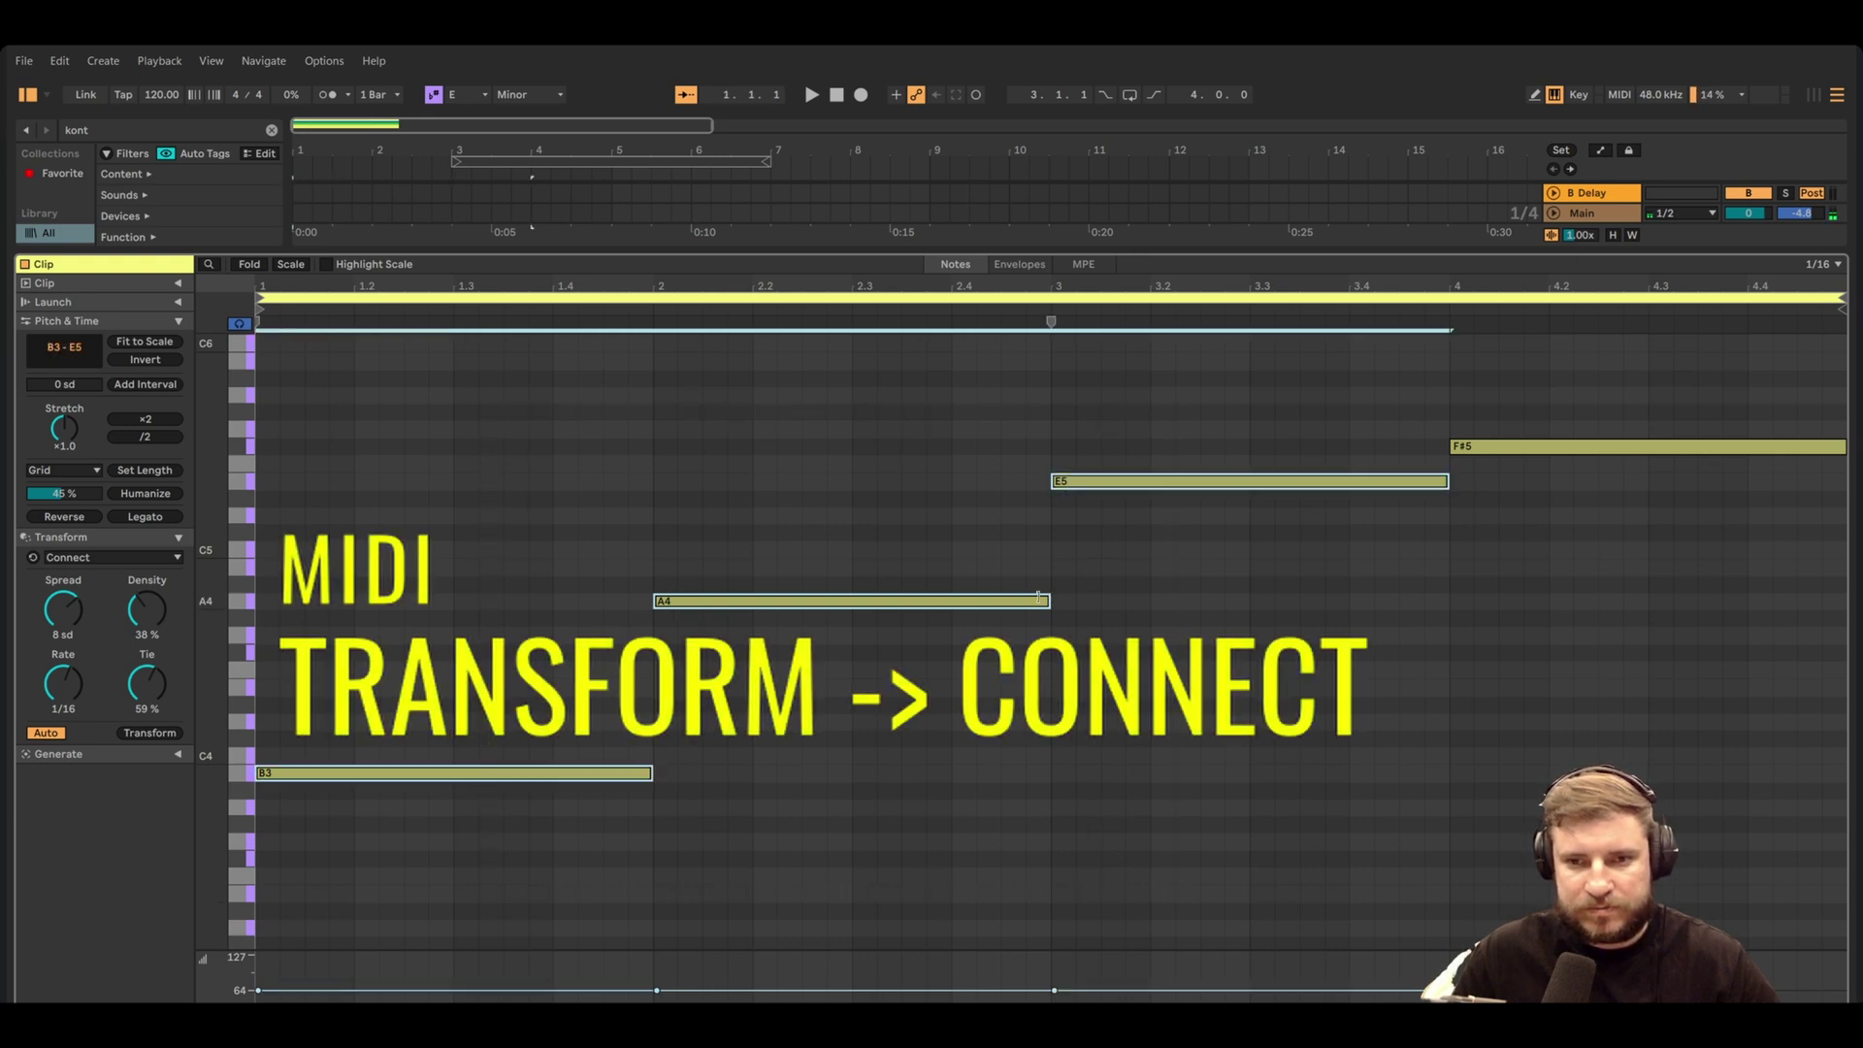
pyautogui.moveTo(1049, 601); pyautogui.dragTo(753, 606)
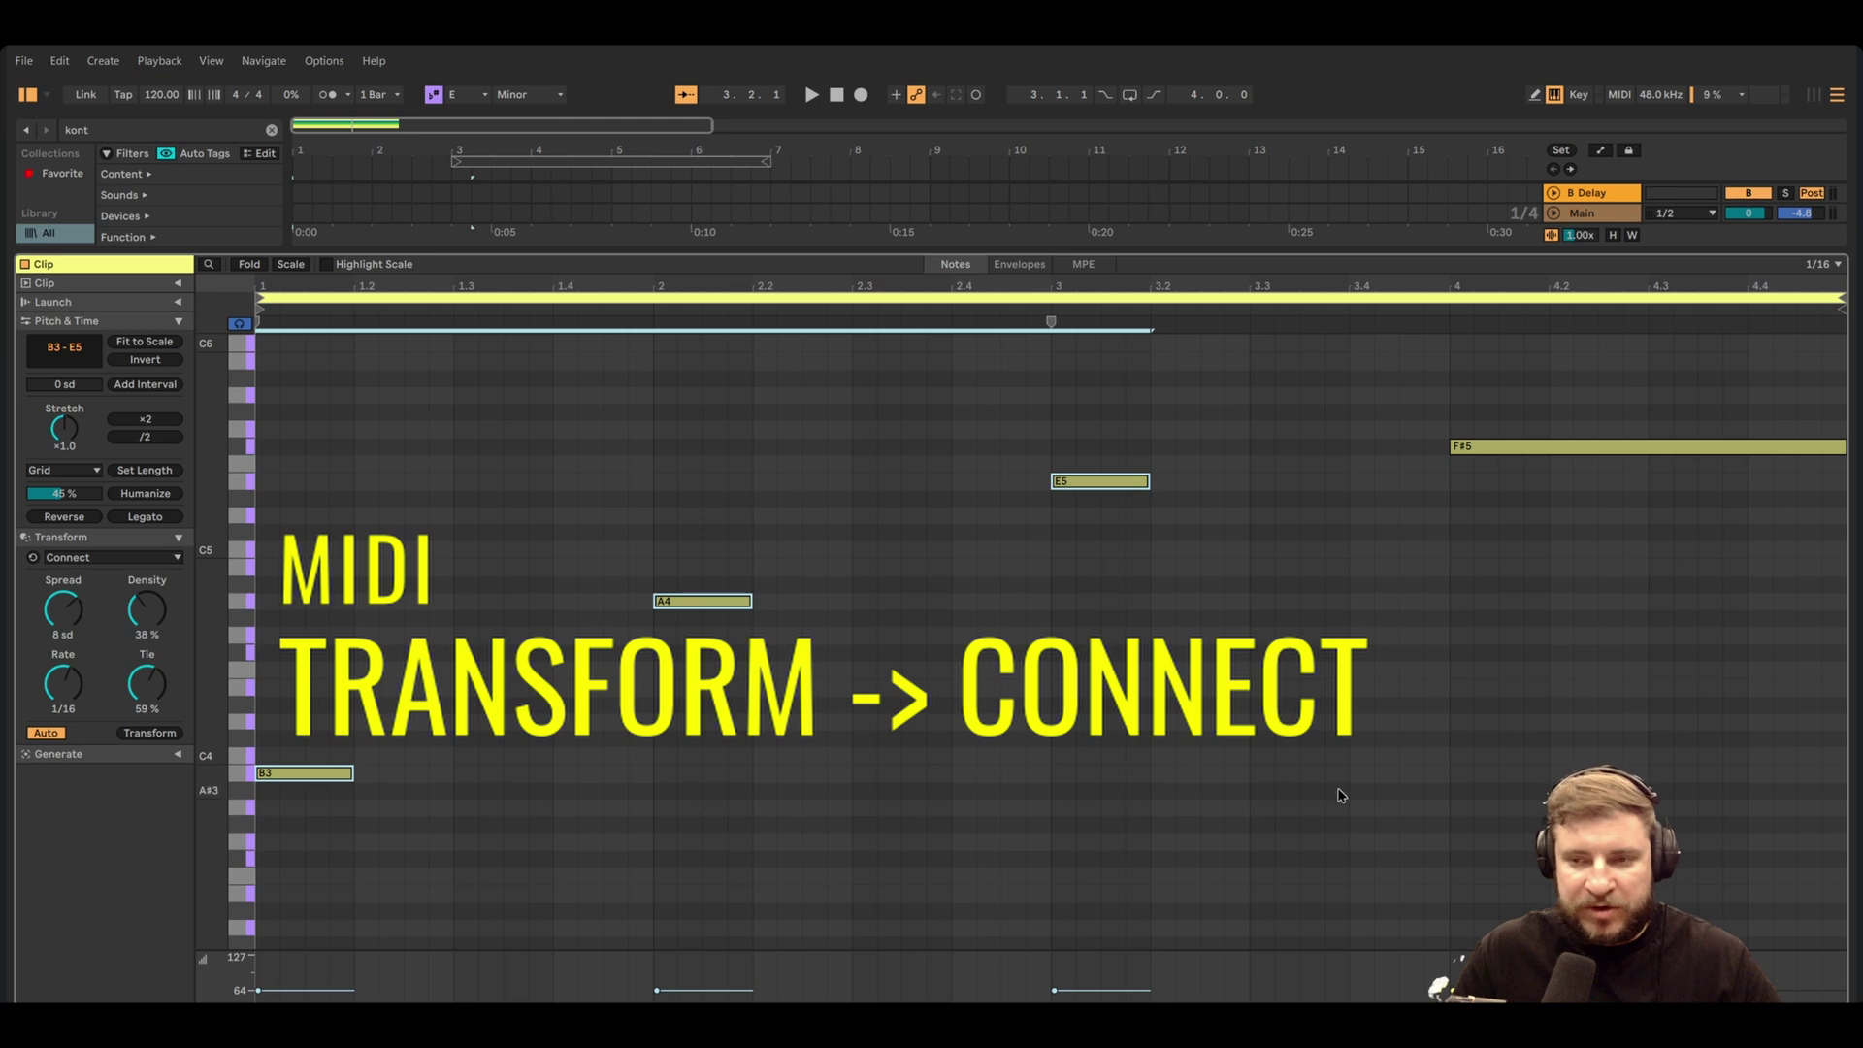
pyautogui.moveTo(1490, 873); pyautogui.dragTo(611, 459)
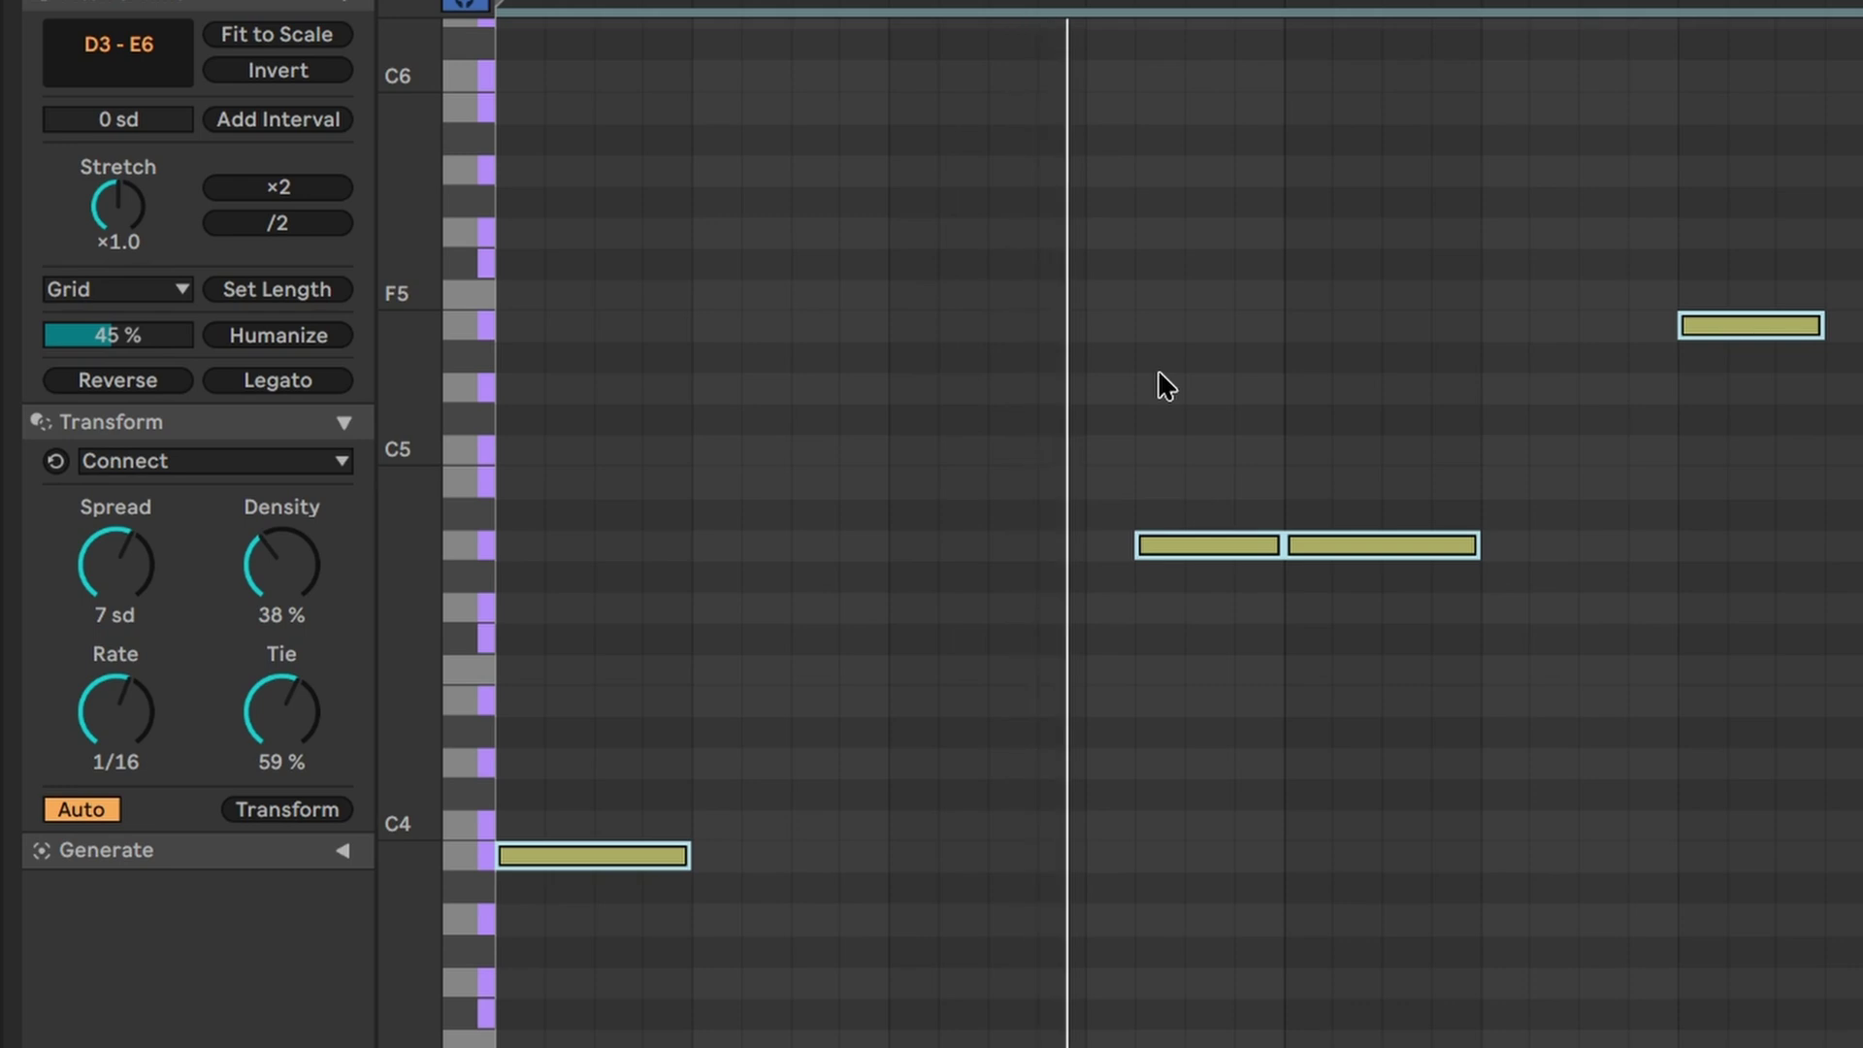
# Set the Connect spread to 2 sd and density to 43%, then play the violins
pyautogui.scroll(2, 1156, 368)
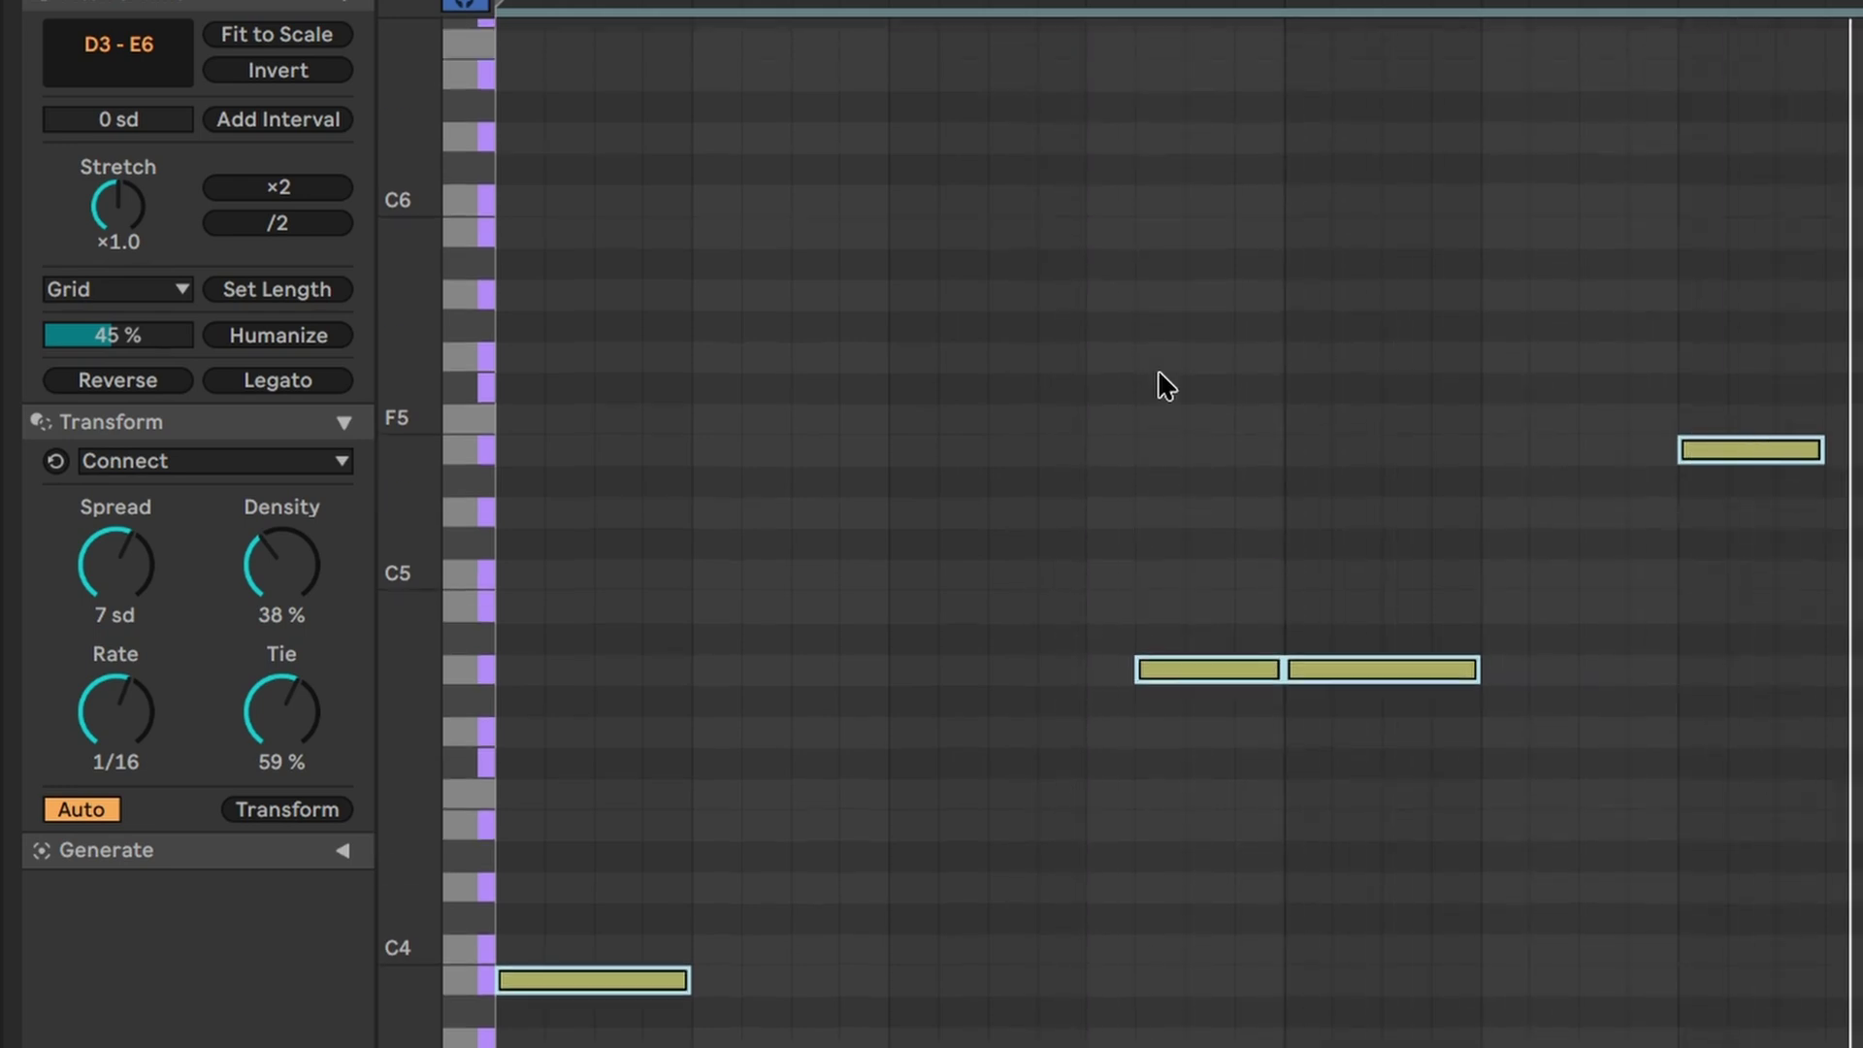
pyautogui.scroll(-7, 1159, 374)
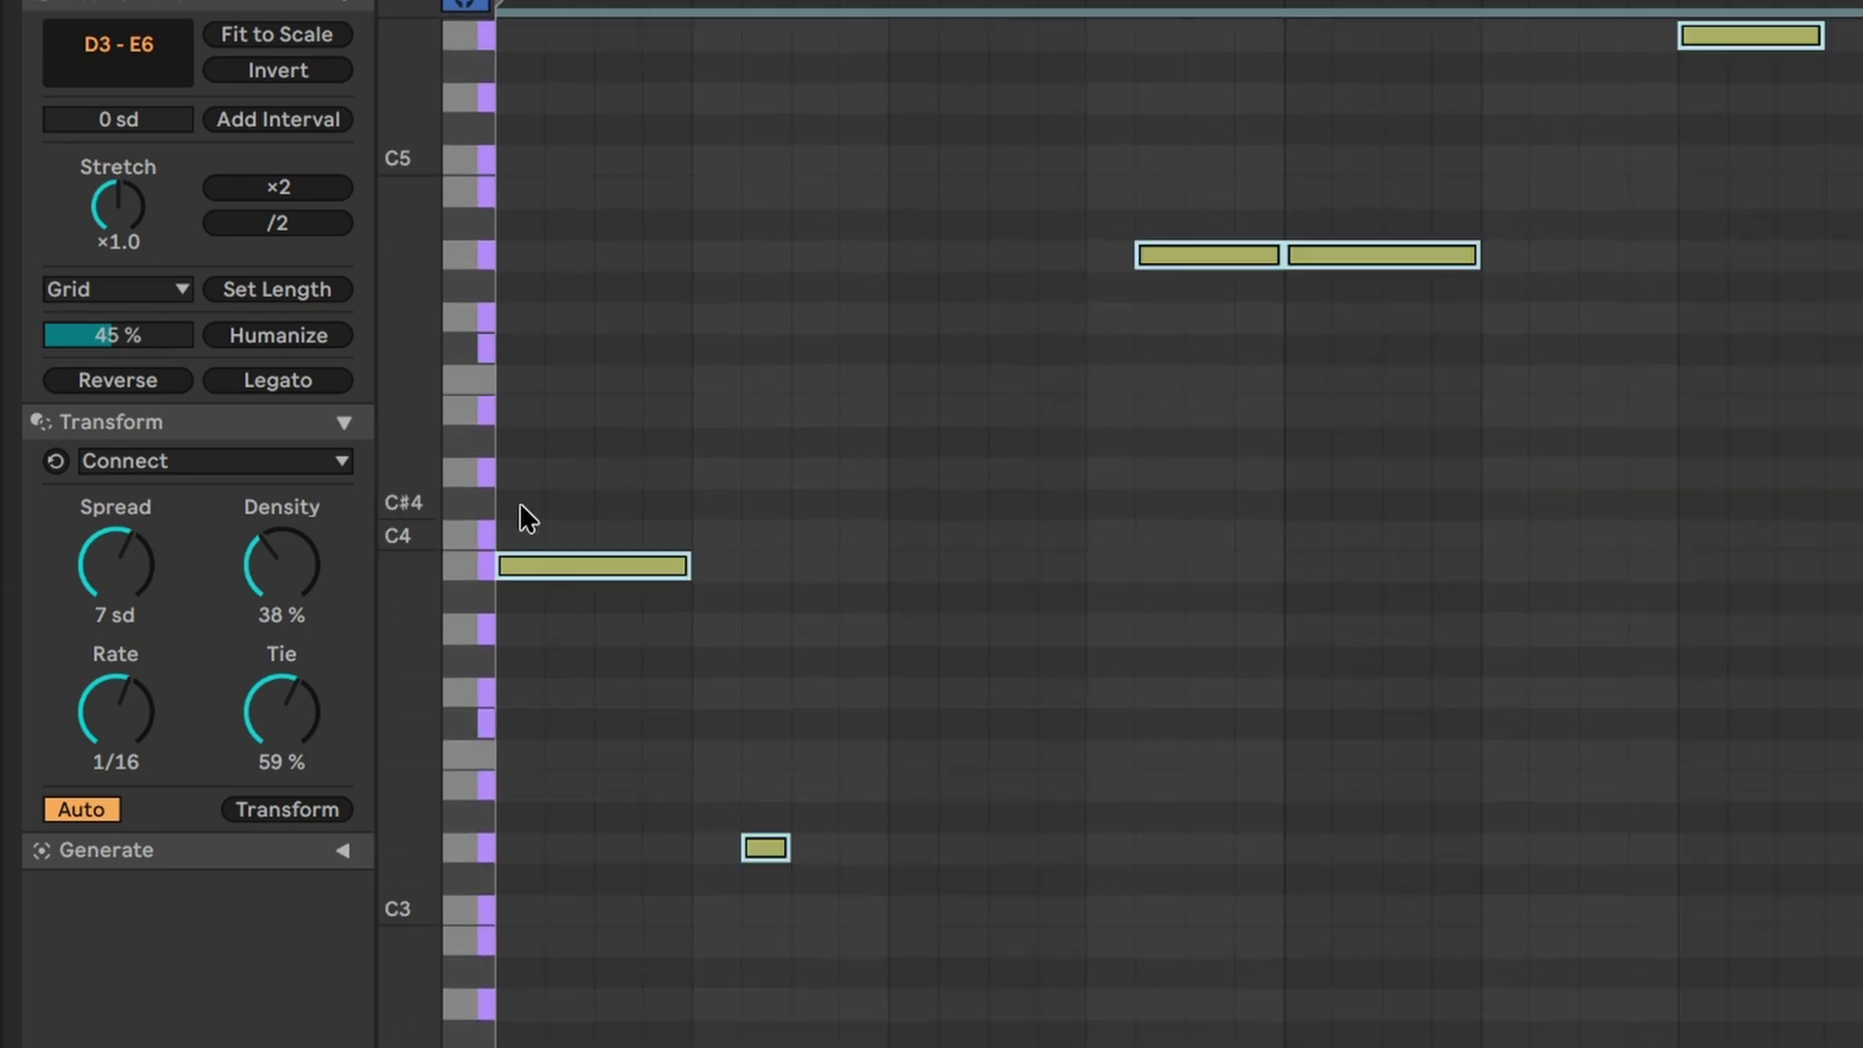
pyautogui.moveTo(116, 564); pyautogui.dragTo(116, 617)
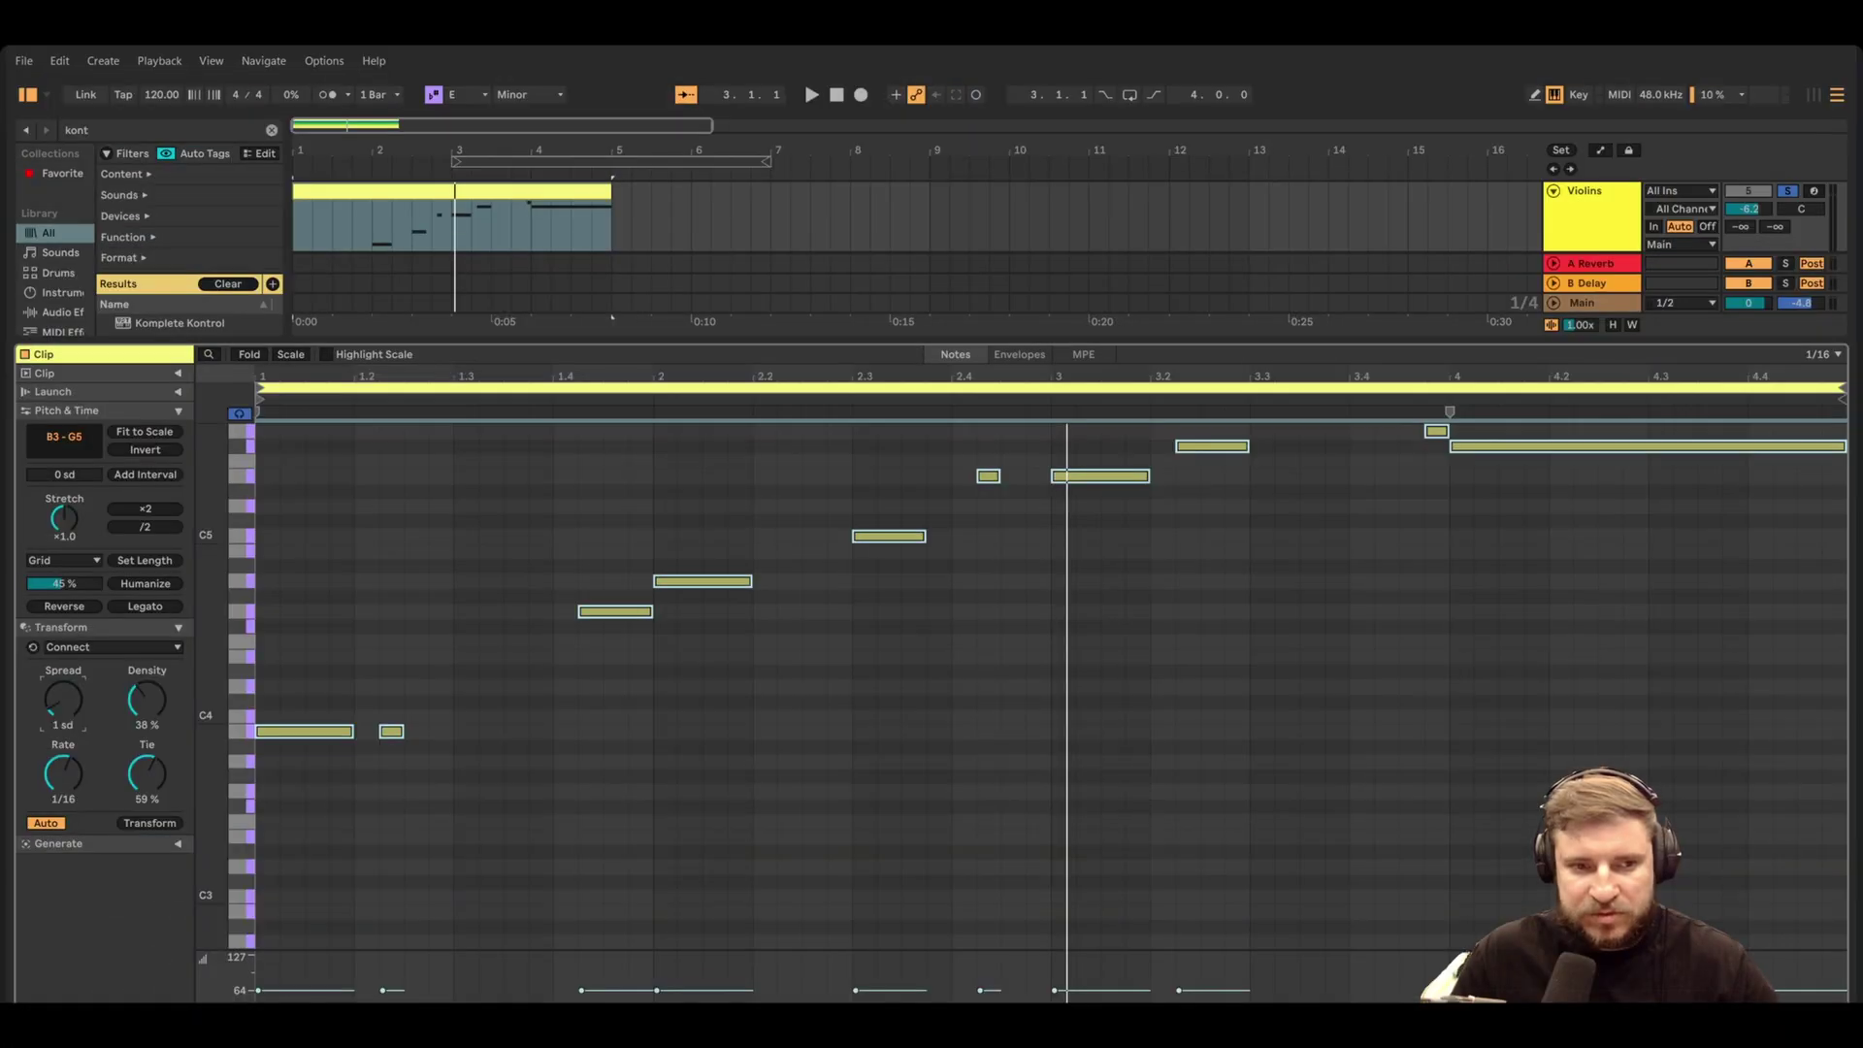
pyautogui.moveTo(92, 699); pyautogui.dragTo(92, 691)
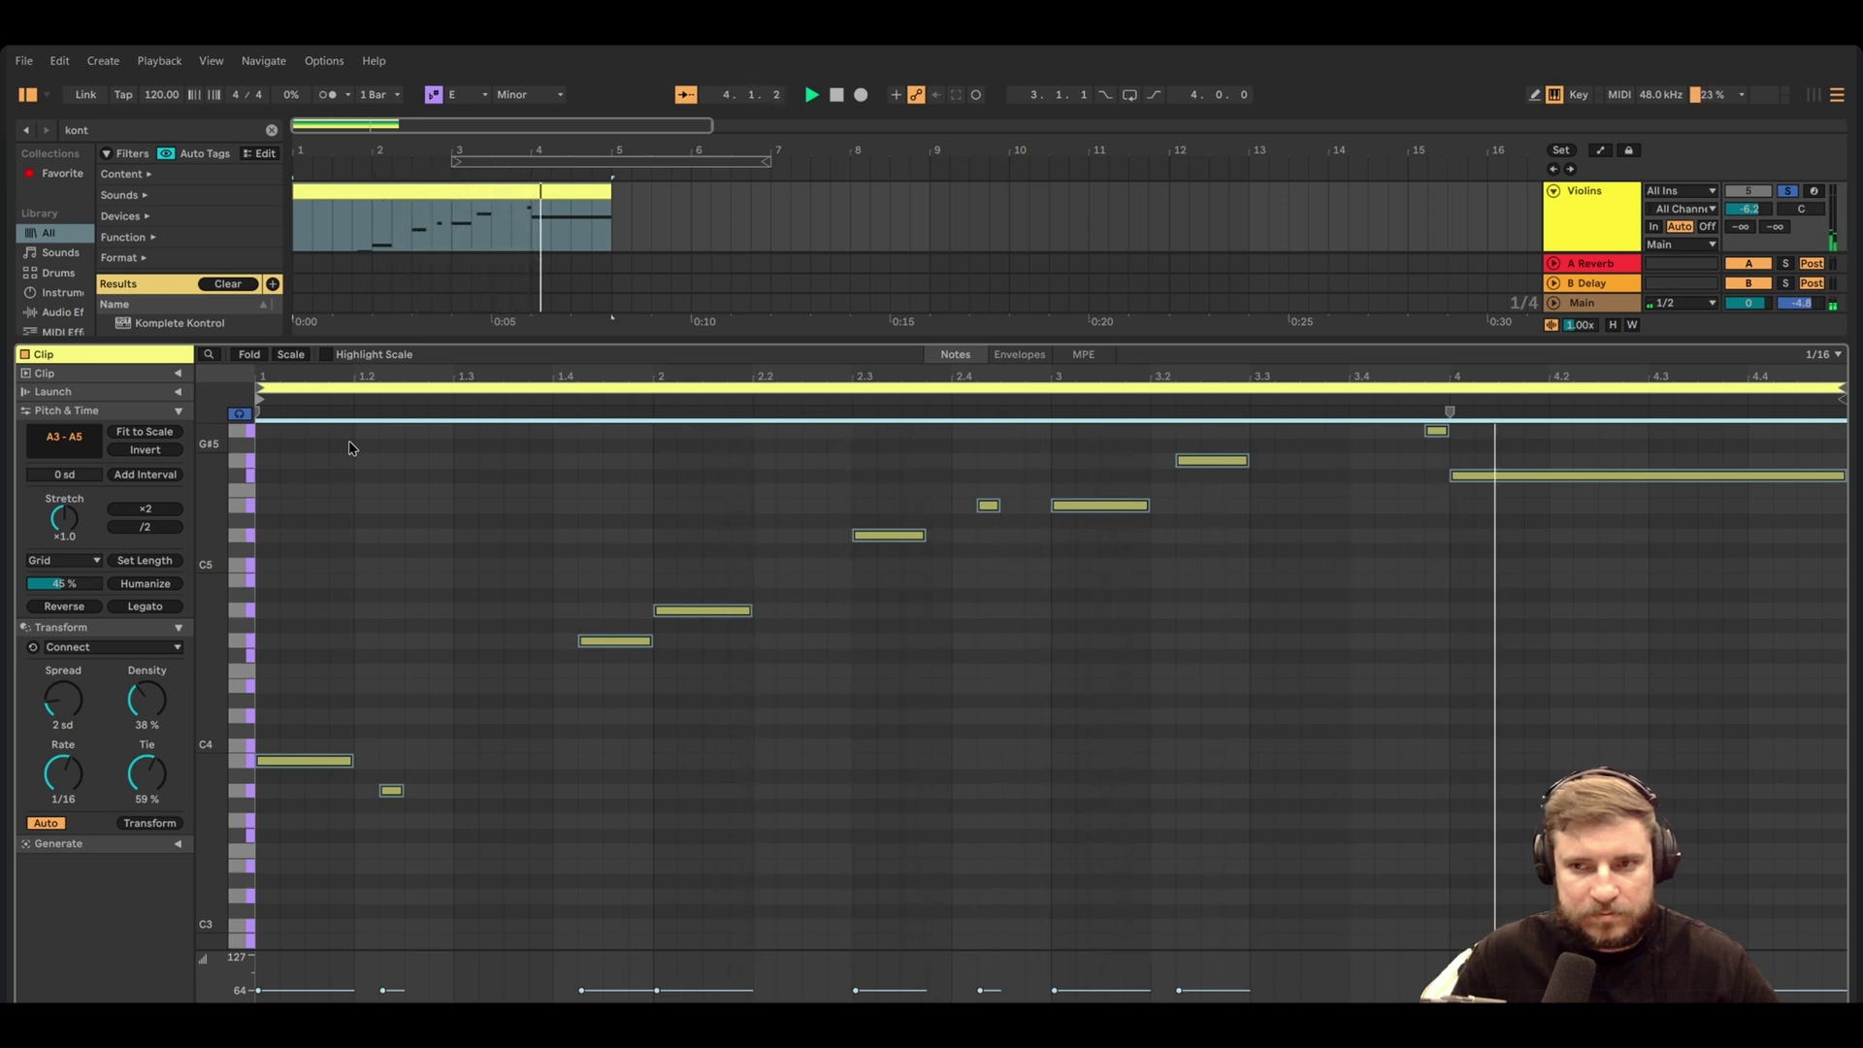
pyautogui.moveTo(160, 700); pyautogui.dragTo(160, 691)
pyautogui.press('space')
# Make the violin notes legato and replay from the clip start
pyautogui.scroll(1, 462, 628)
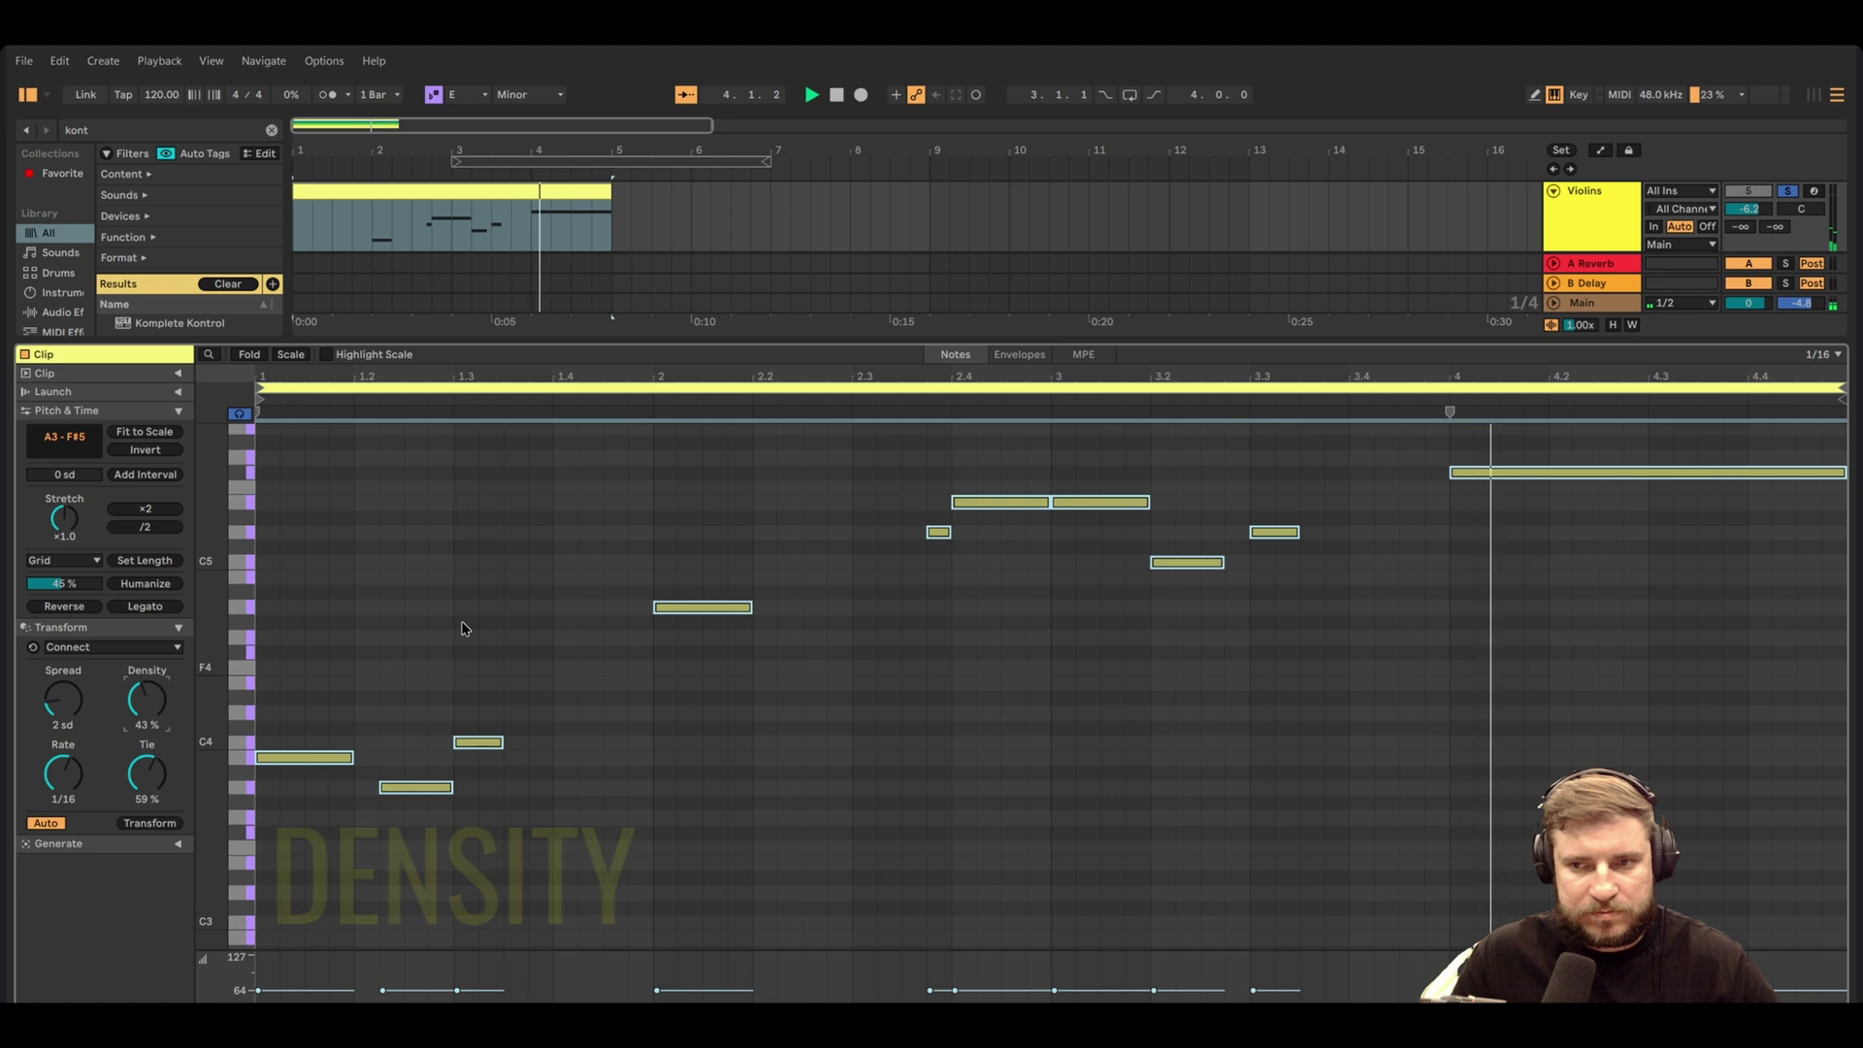
pyautogui.click(150, 608)
pyautogui.press('space')
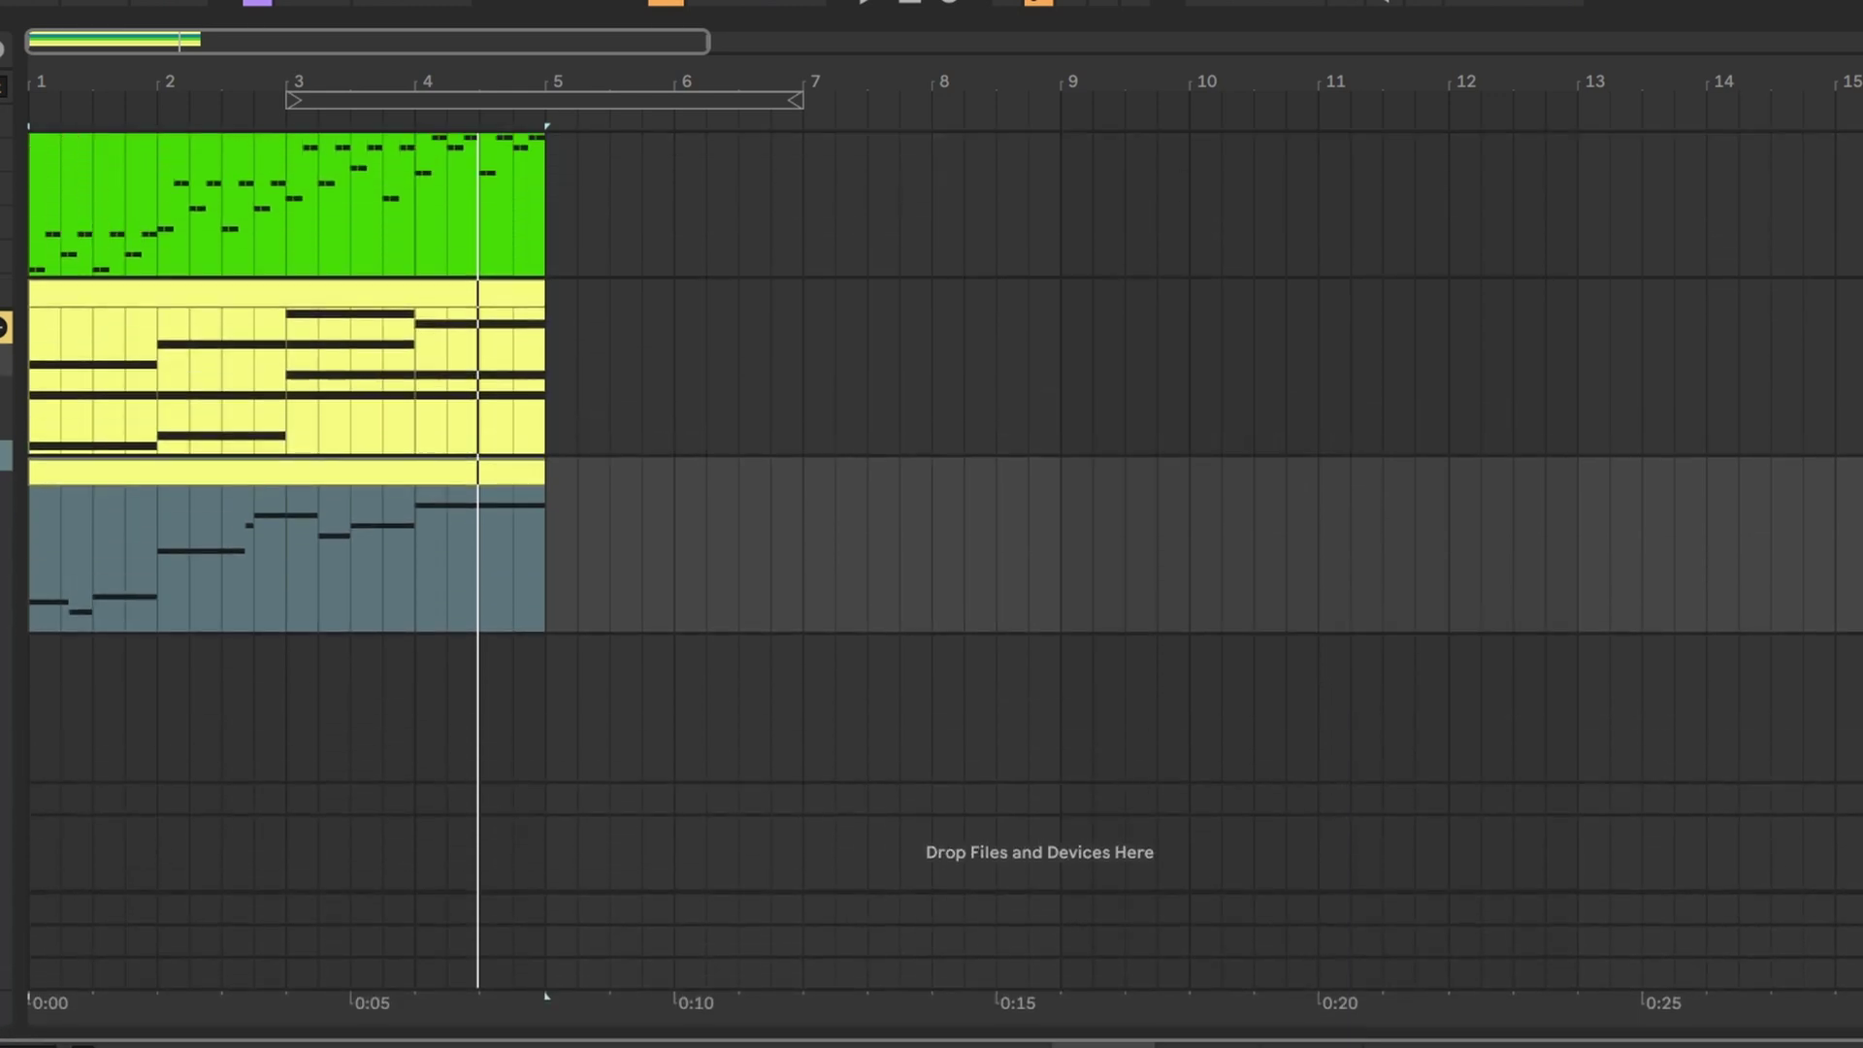
# Play all the string parts together from bar 1
pyautogui.press('space')
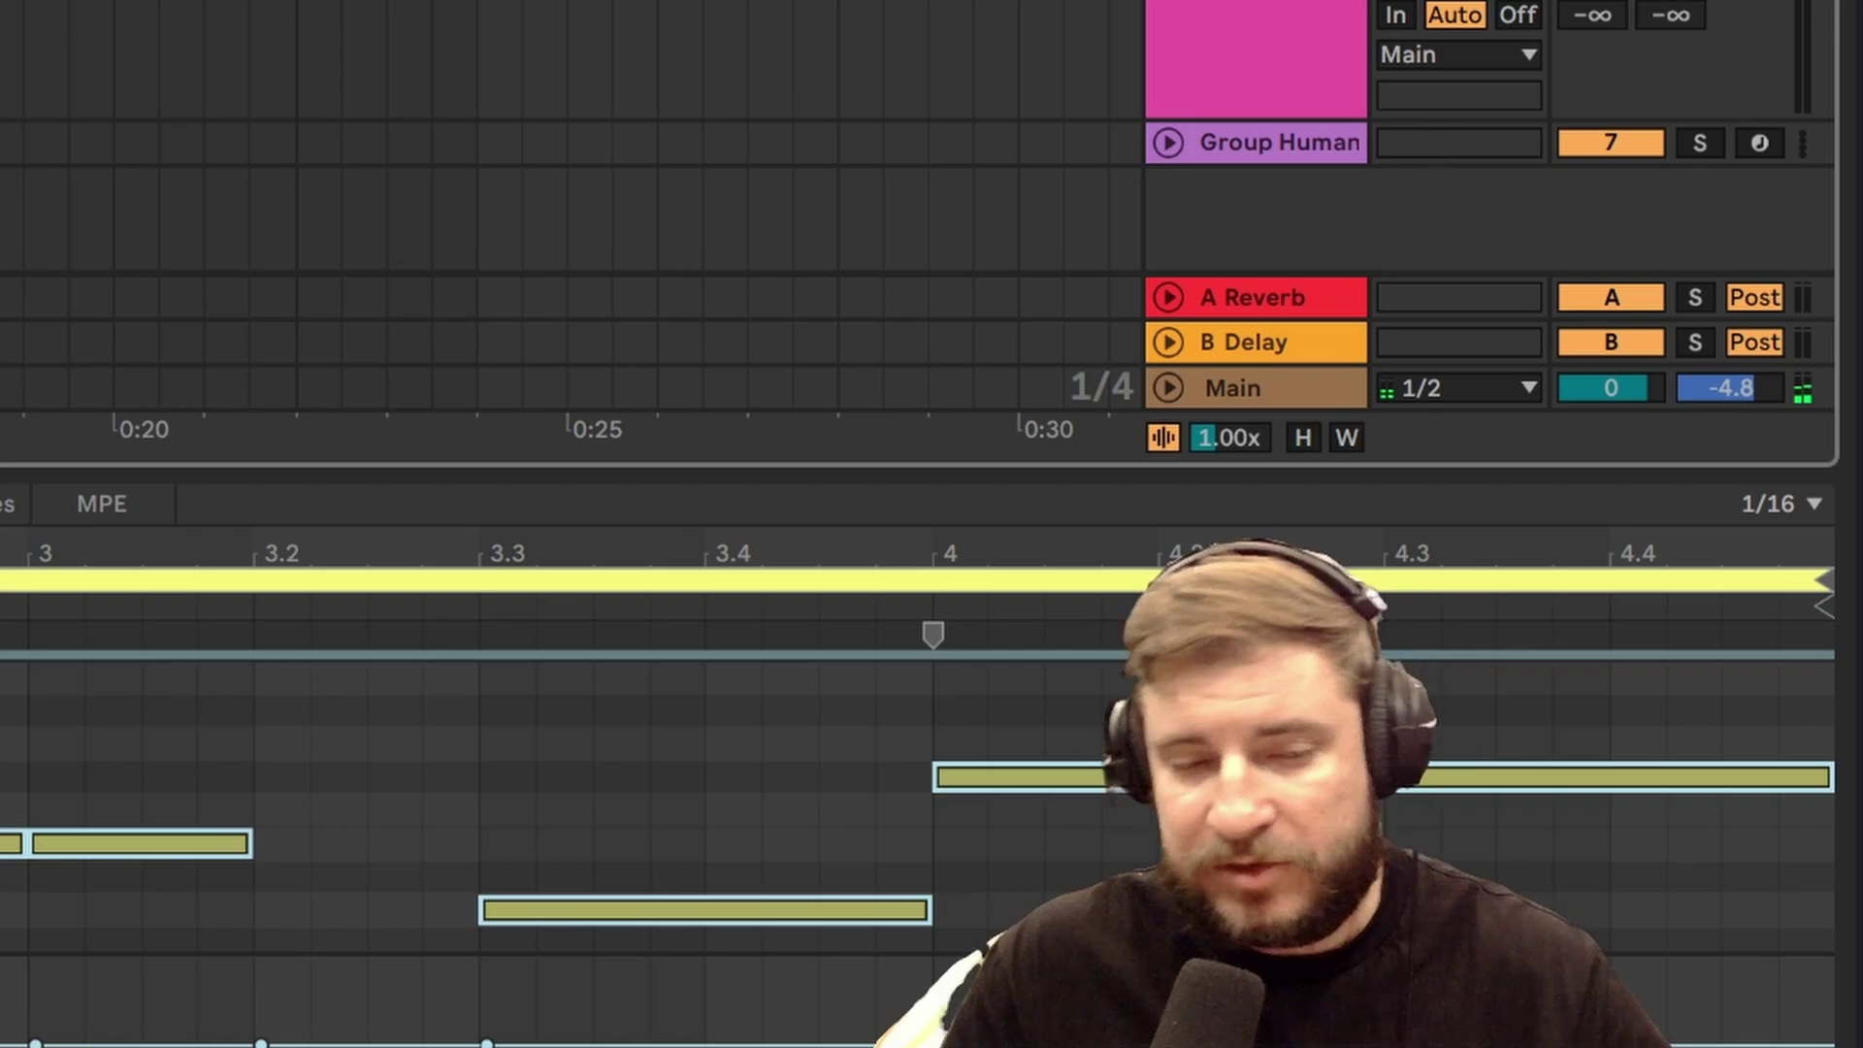
pyautogui.scroll(5, 572, 136)
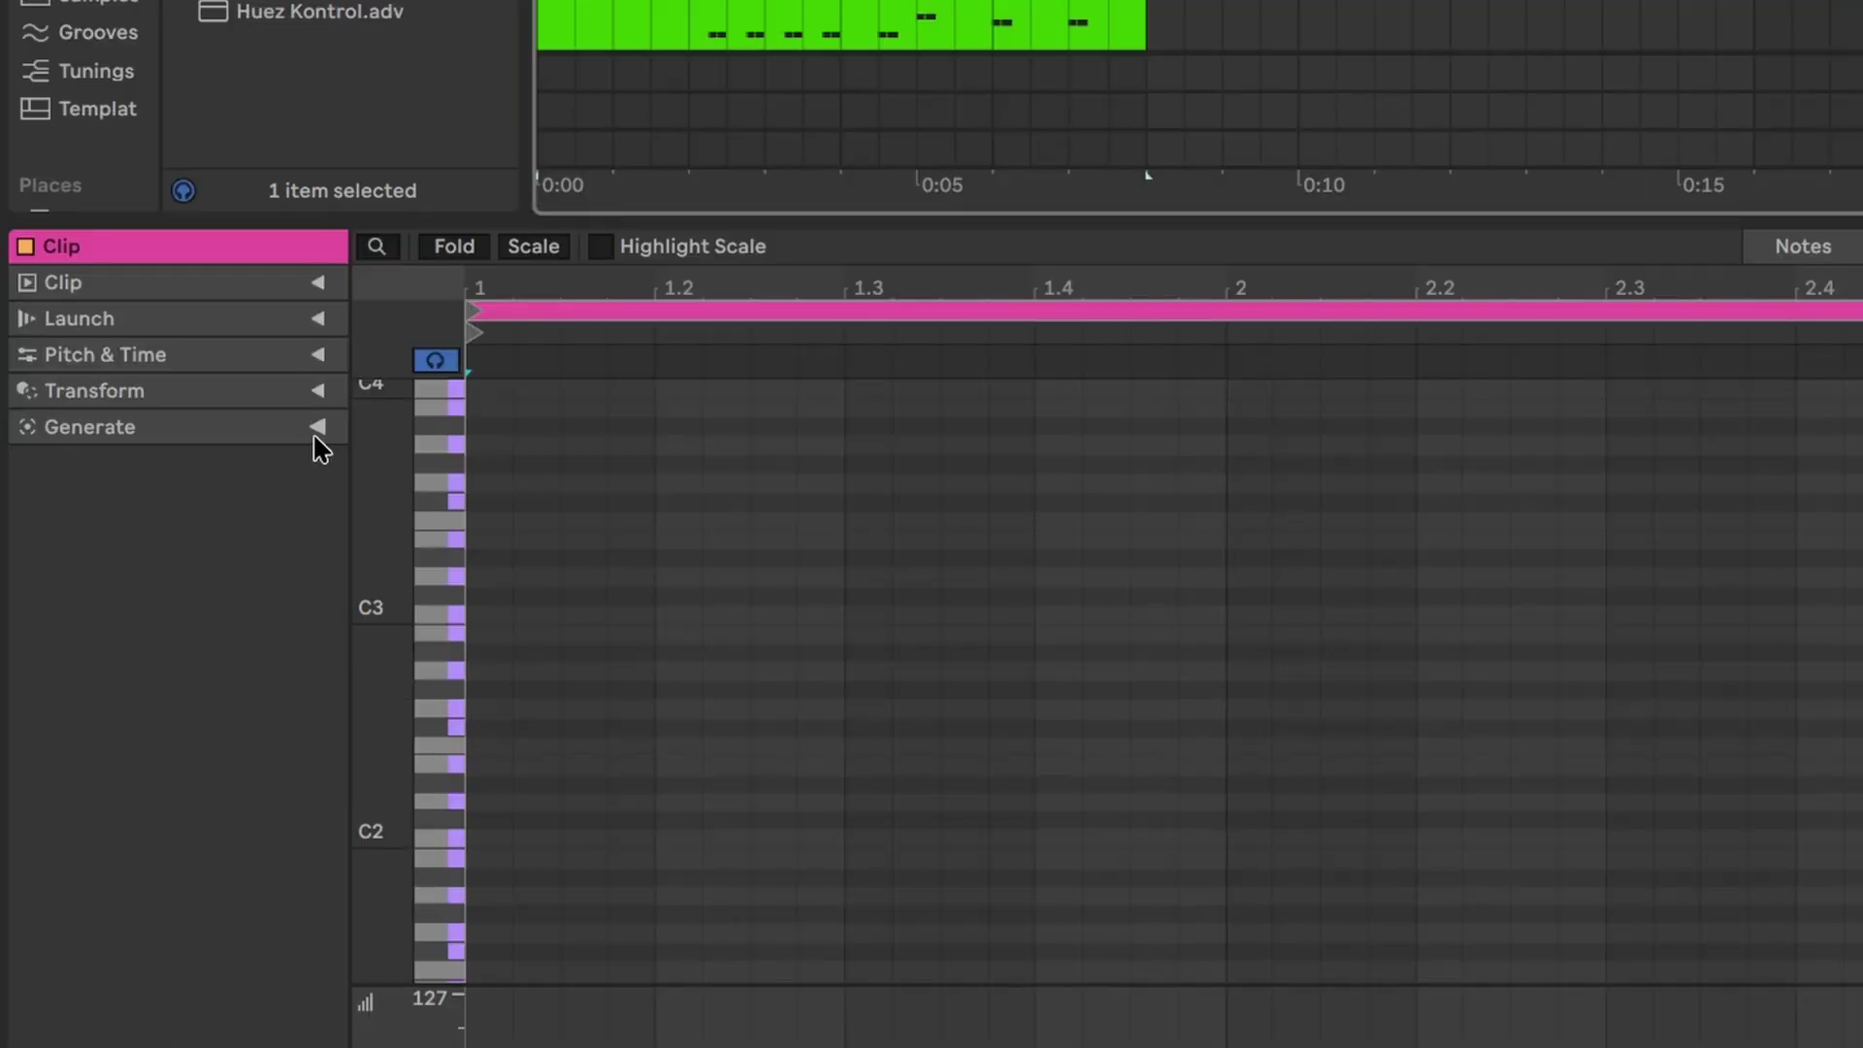
# Generate a Rhythm pattern for the drum clip, trying pattern 15 then 14
pyautogui.click(314, 432)
pyautogui.click(117, 463)
pyautogui.click(87, 491)
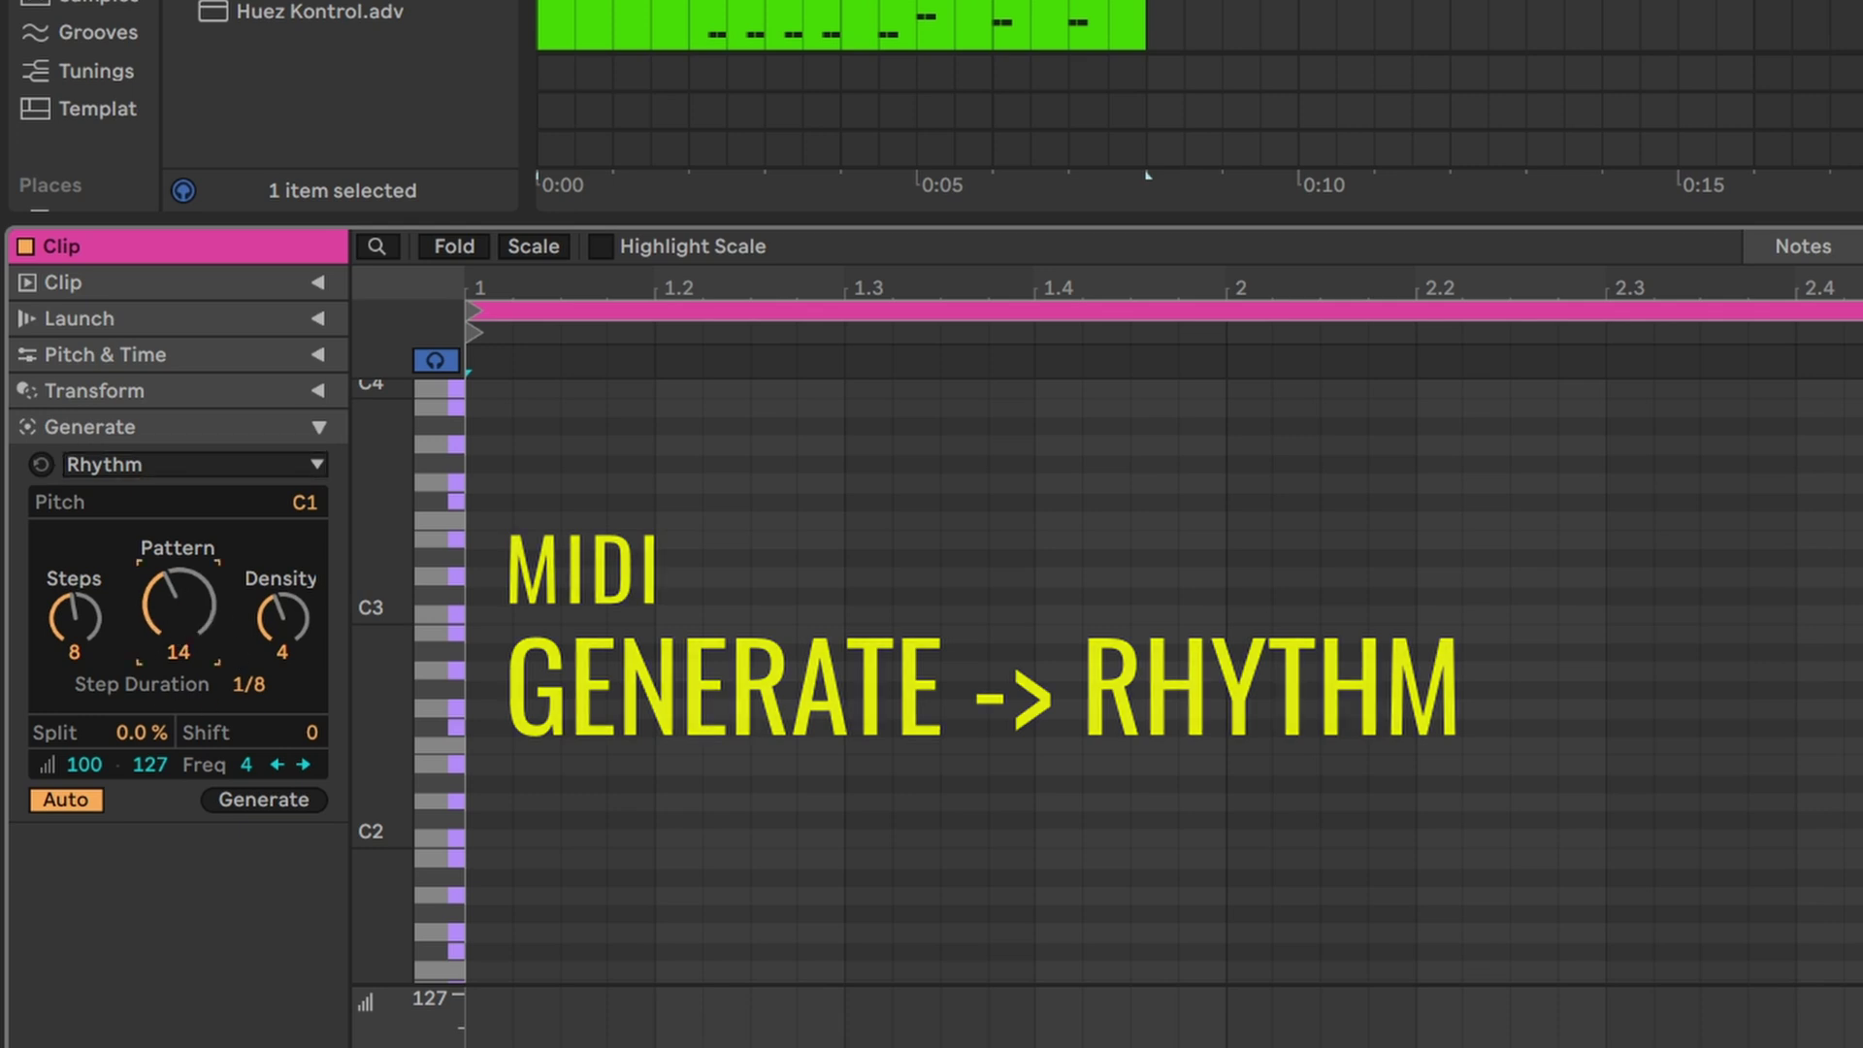
pyautogui.moveTo(201, 632); pyautogui.dragTo(201, 625)
pyautogui.press('Down')
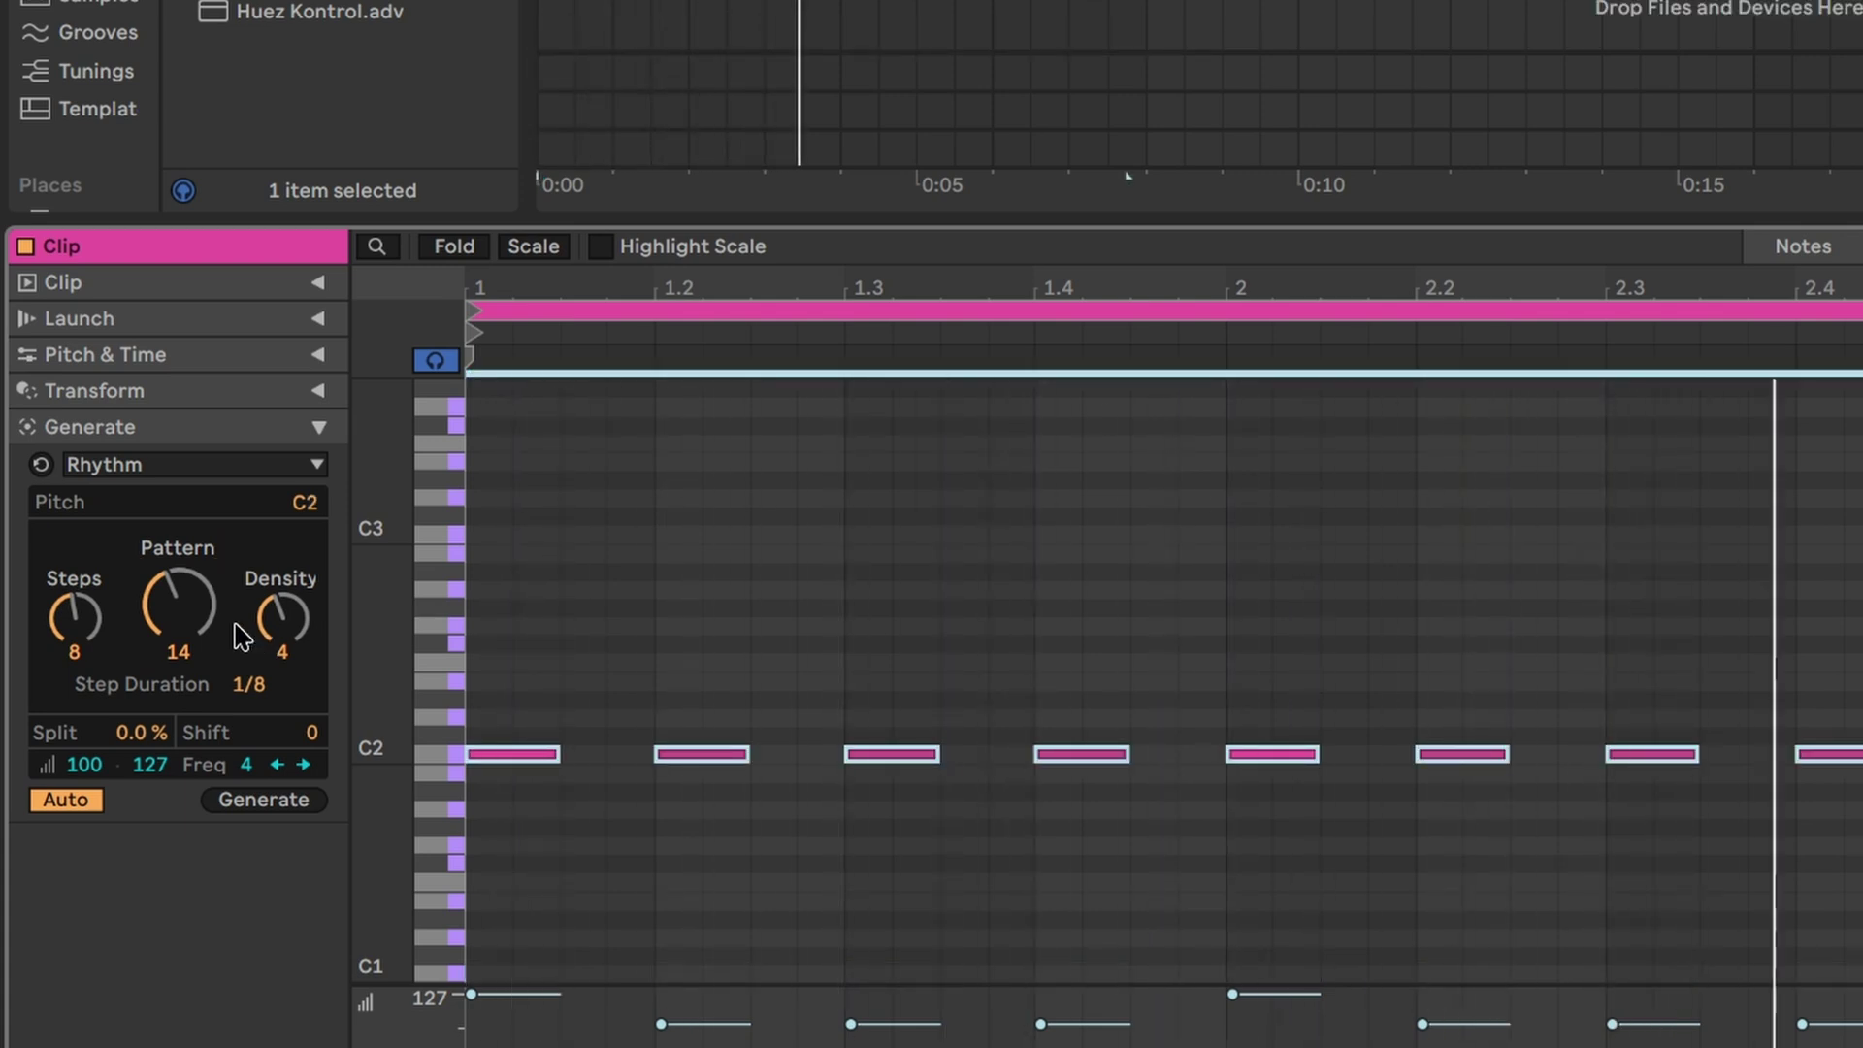
# Settle the rhythm on pattern 12 with 8 steps and density 4, auditioning from the clip start
pyautogui.click(192, 617)
pyautogui.moveTo(192, 617); pyautogui.dragTo(192, 624)
pyautogui.press('space')
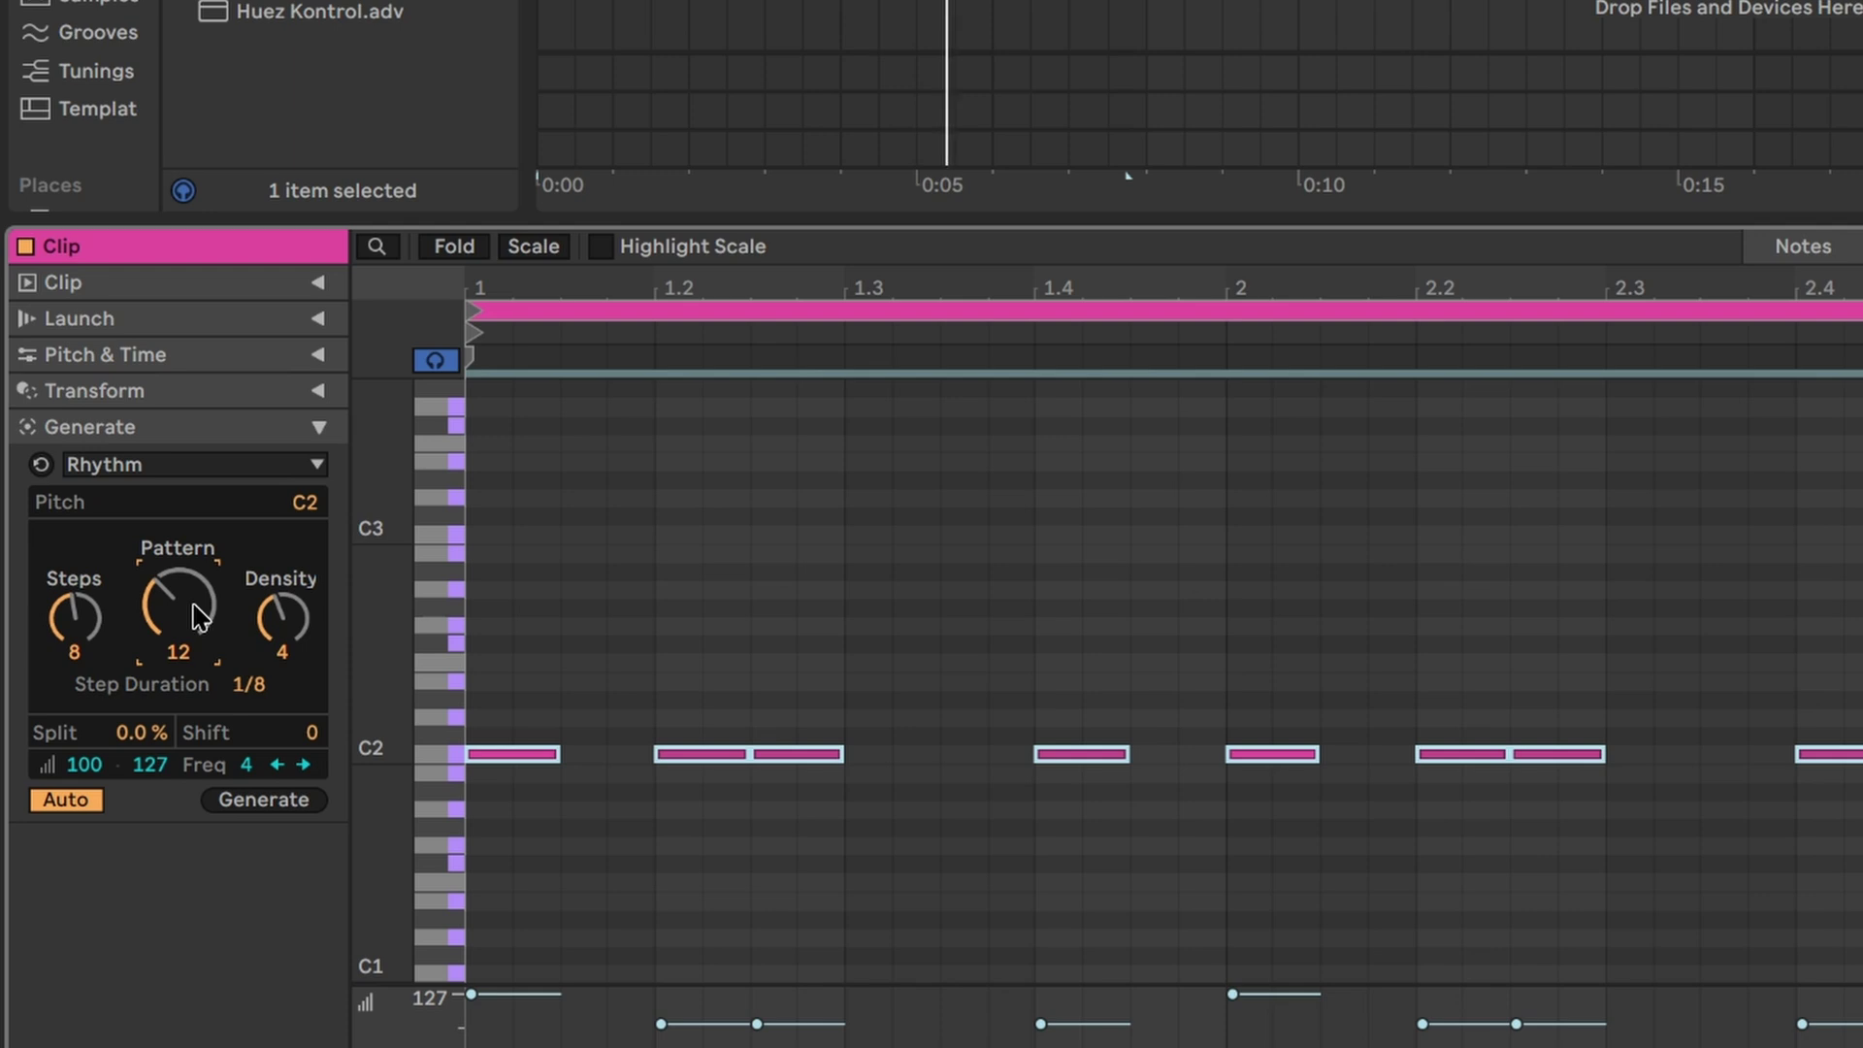
pyautogui.moveTo(75, 617); pyautogui.dragTo(74, 611)
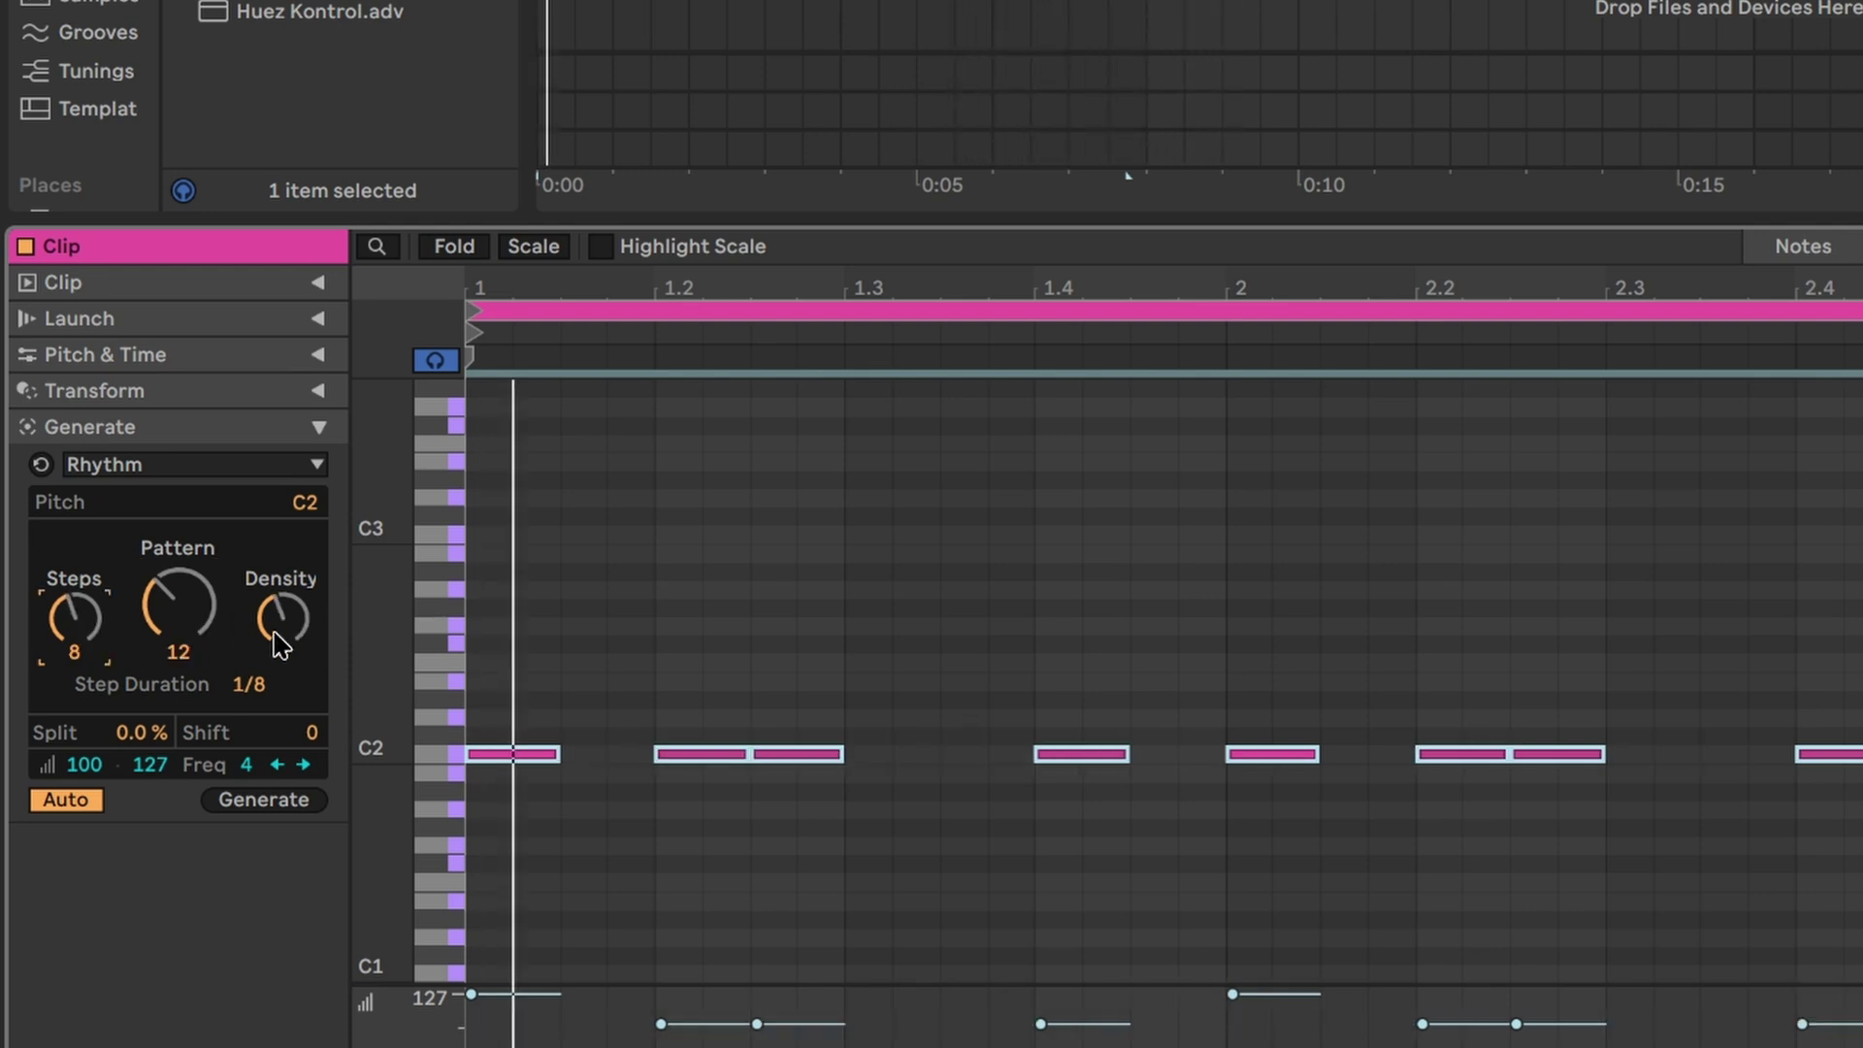
pyautogui.moveTo(283, 617); pyautogui.dragTo(282, 613)
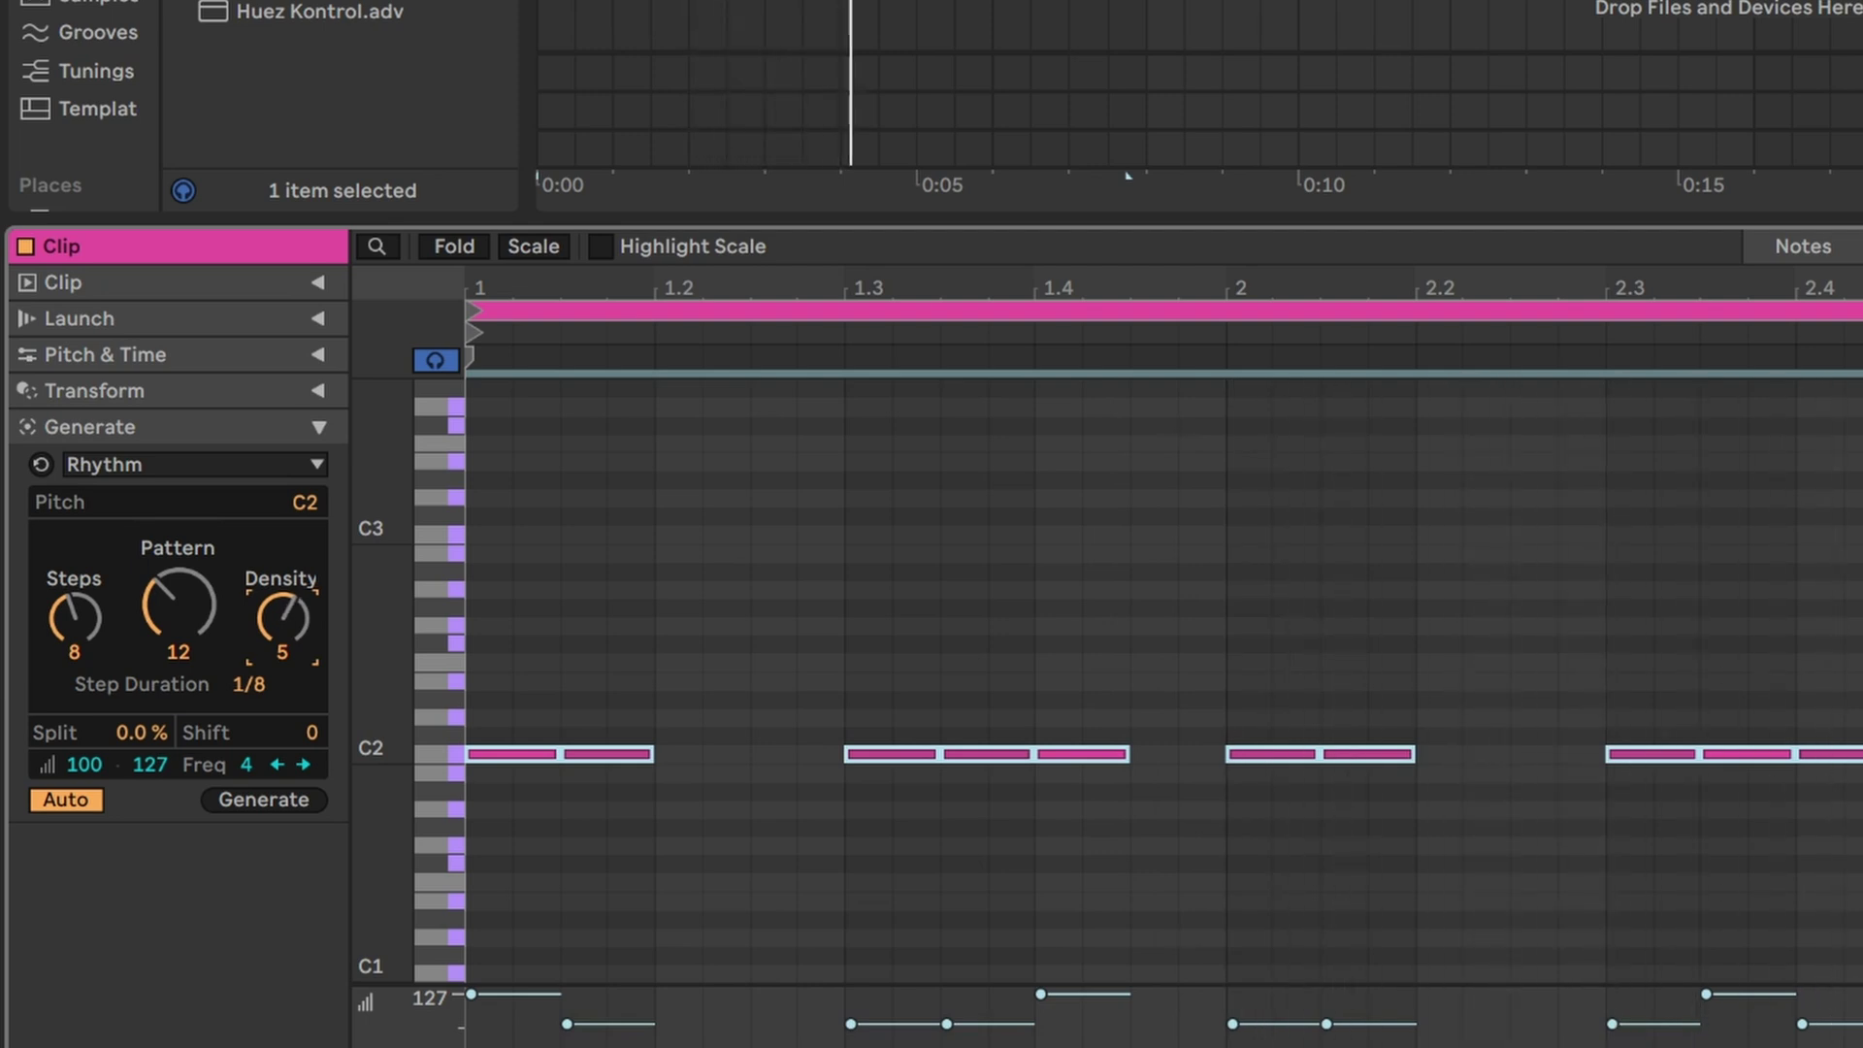
pyautogui.moveTo(282, 613); pyautogui.dragTo(282, 607)
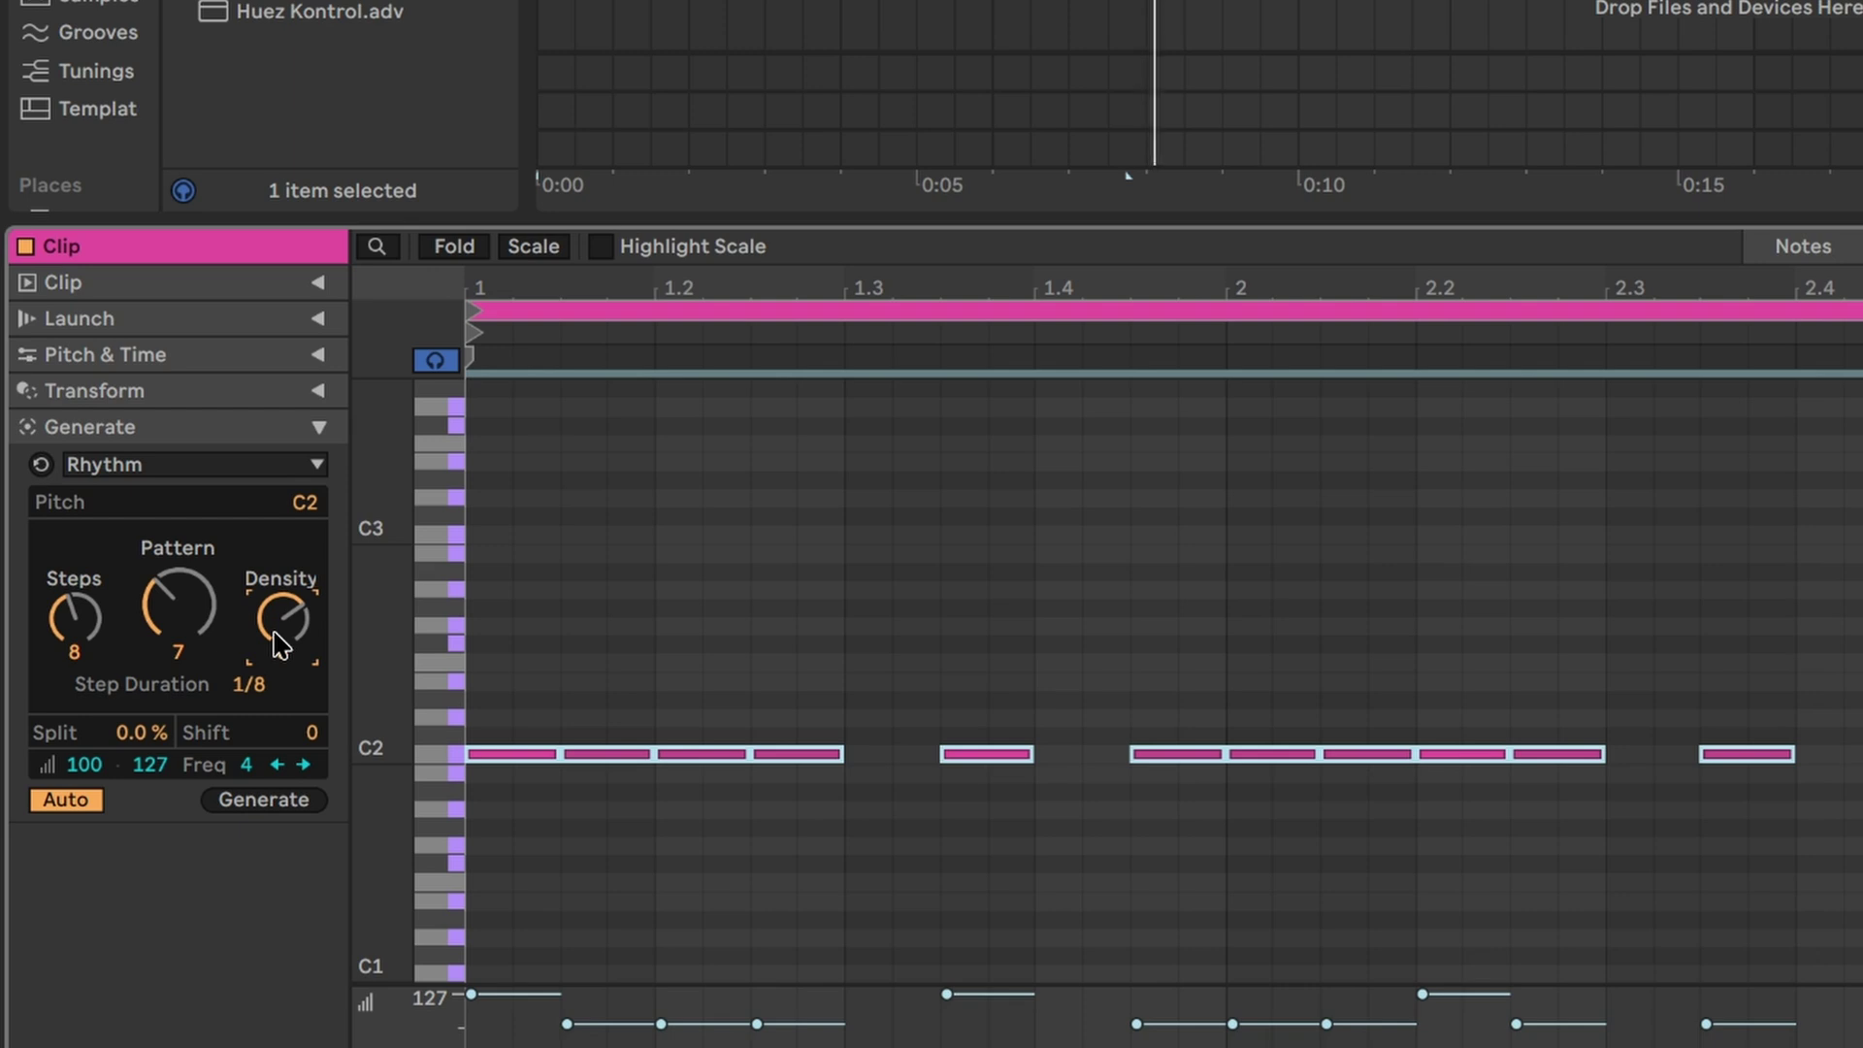
pyautogui.moveTo(282, 607); pyautogui.dragTo(282, 619)
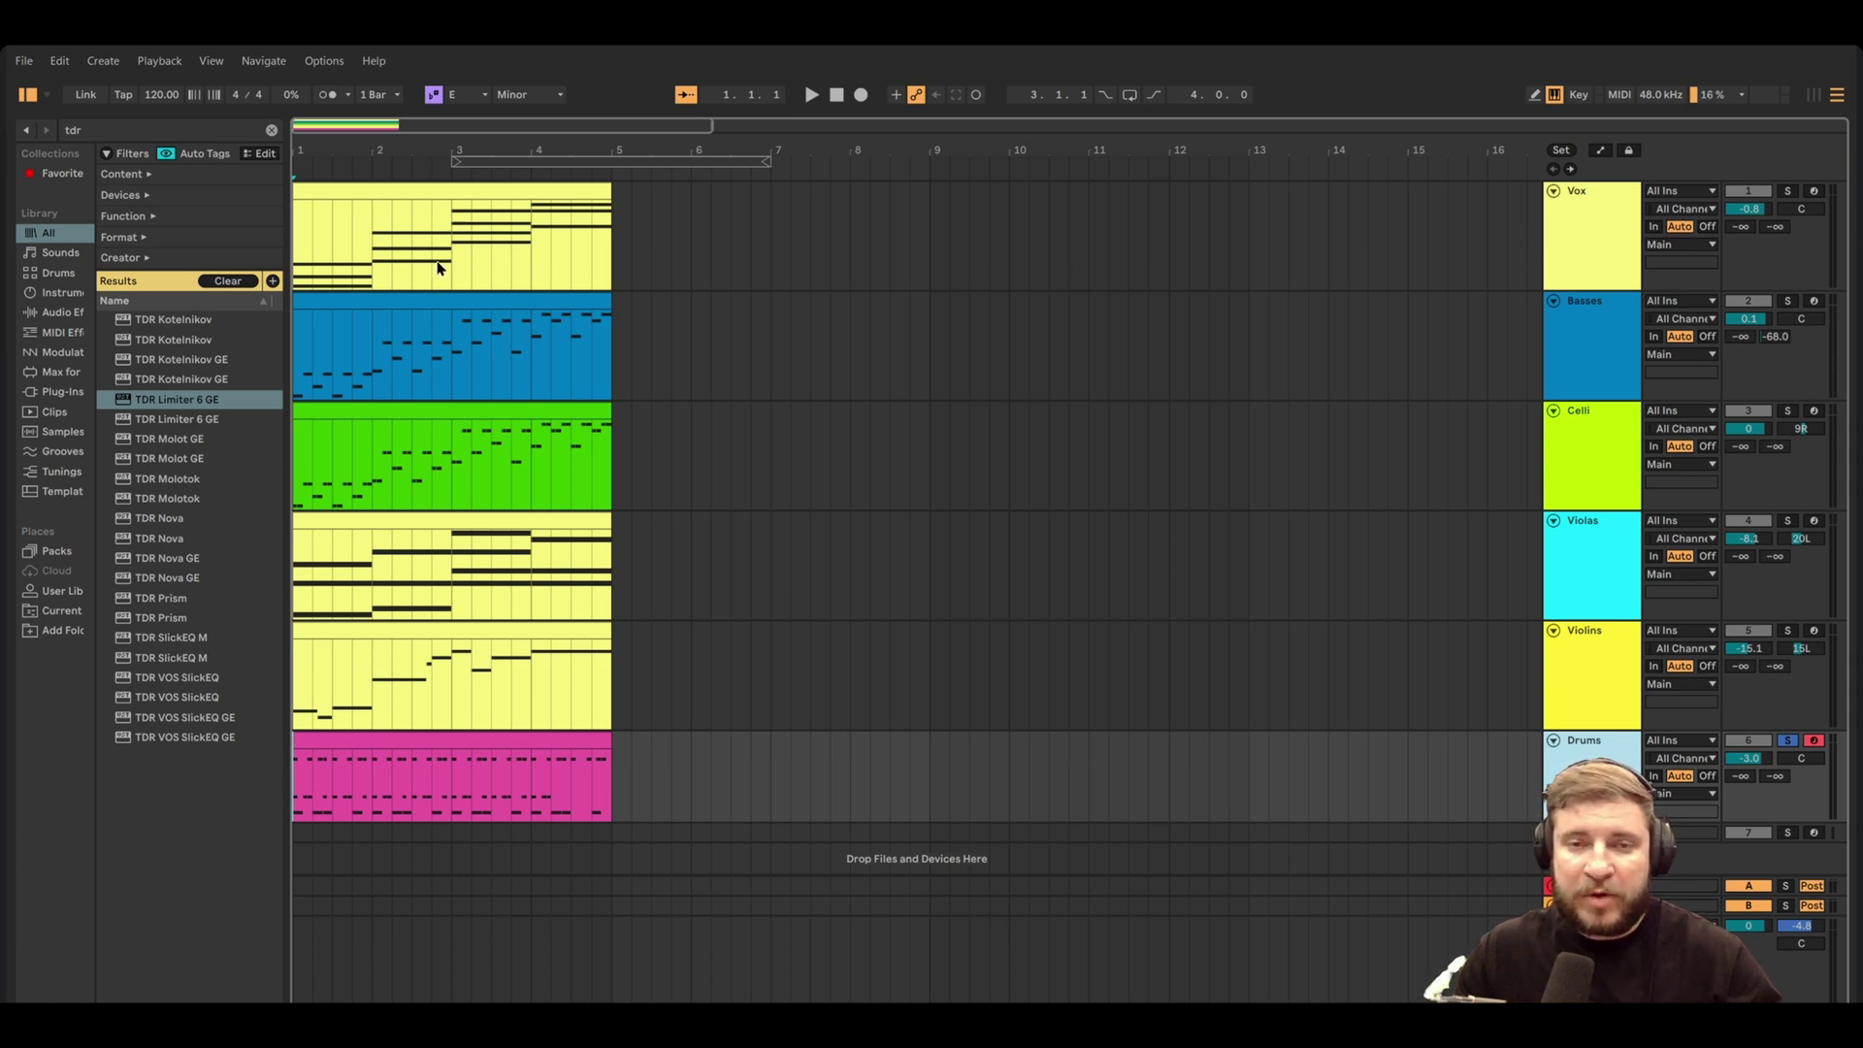
# Play the arrangement with the loop brace over bars 1–5 and looping switched on
pyautogui.click(813, 96)
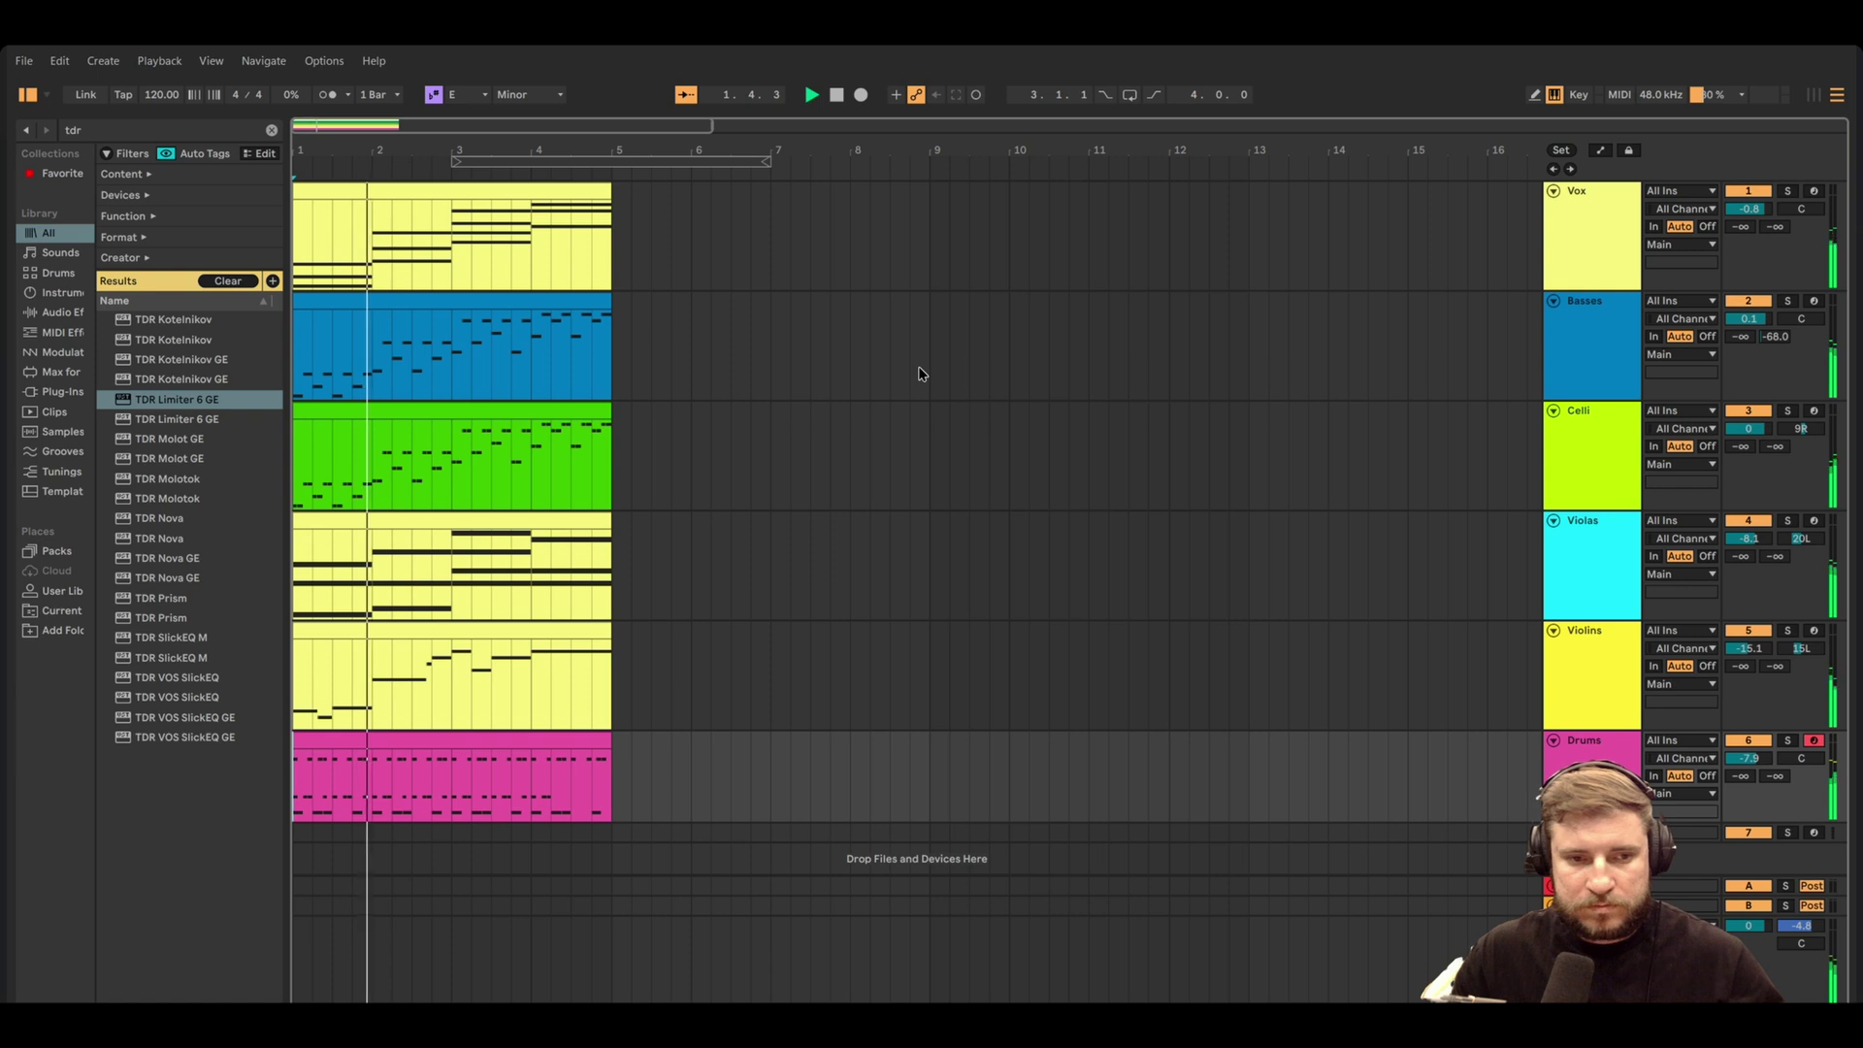
pyautogui.moveTo(736, 161); pyautogui.dragTo(577, 163)
pyautogui.click(1129, 96)
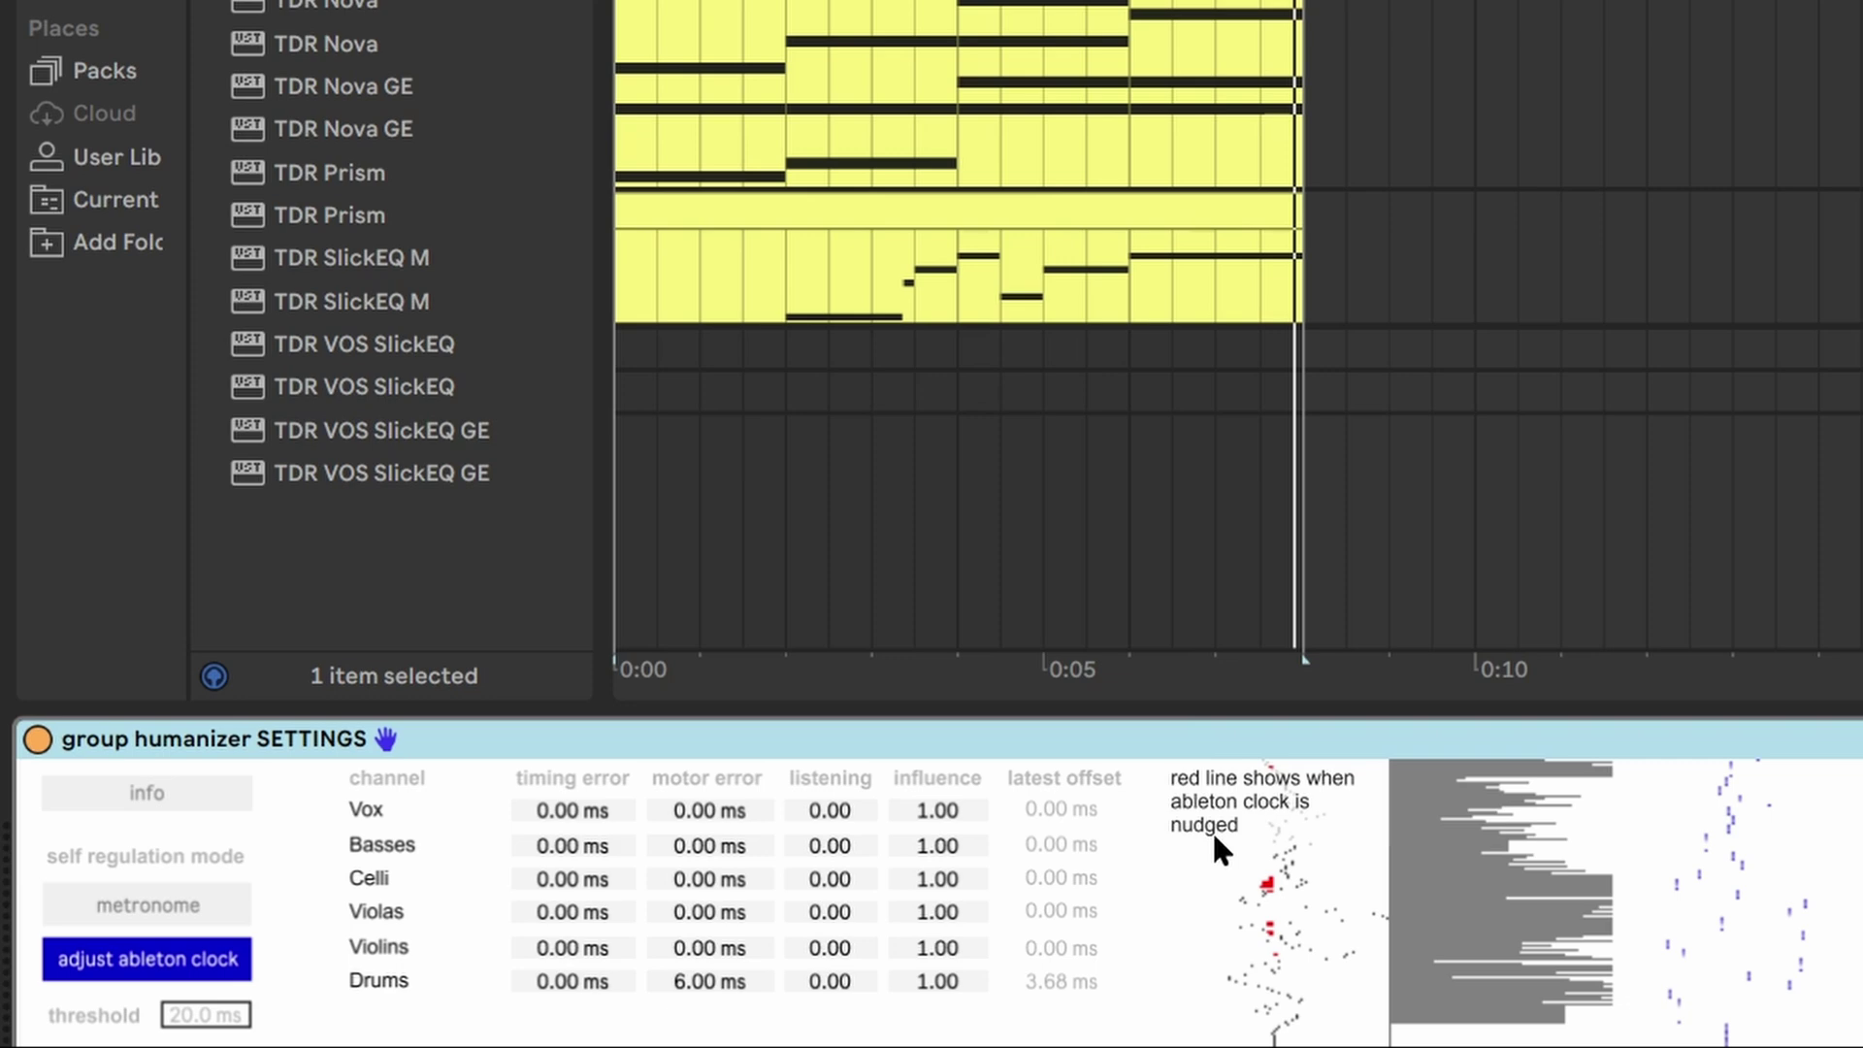
# Select the instrument track to show its humanizer PLAYER and Kontakt 7 devices
pyautogui.press('Down')
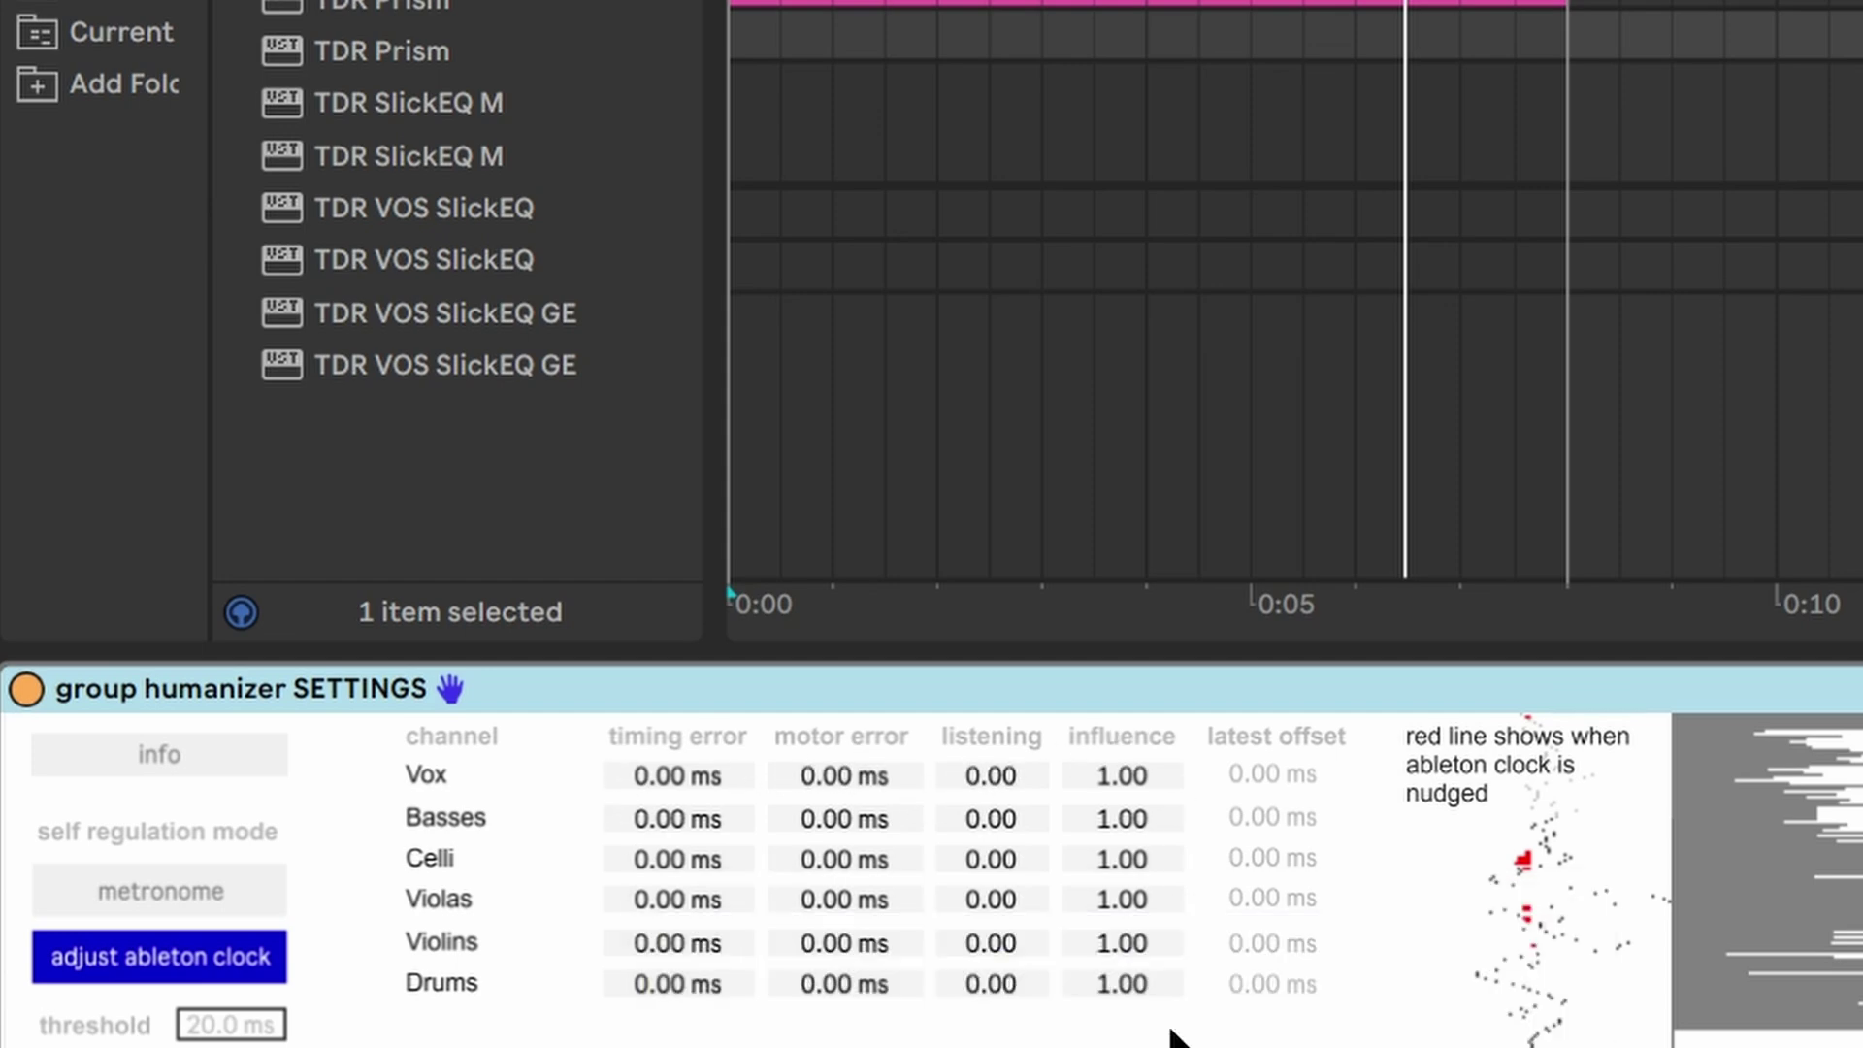
# Enter 6 ms as the Drums timing error in the group humanizer SETTINGS device
pyautogui.moveTo(988, 739)
pyautogui.moveTo(706, 726)
pyautogui.click(681, 984)
pyautogui.write('6')
pyautogui.press('Return')
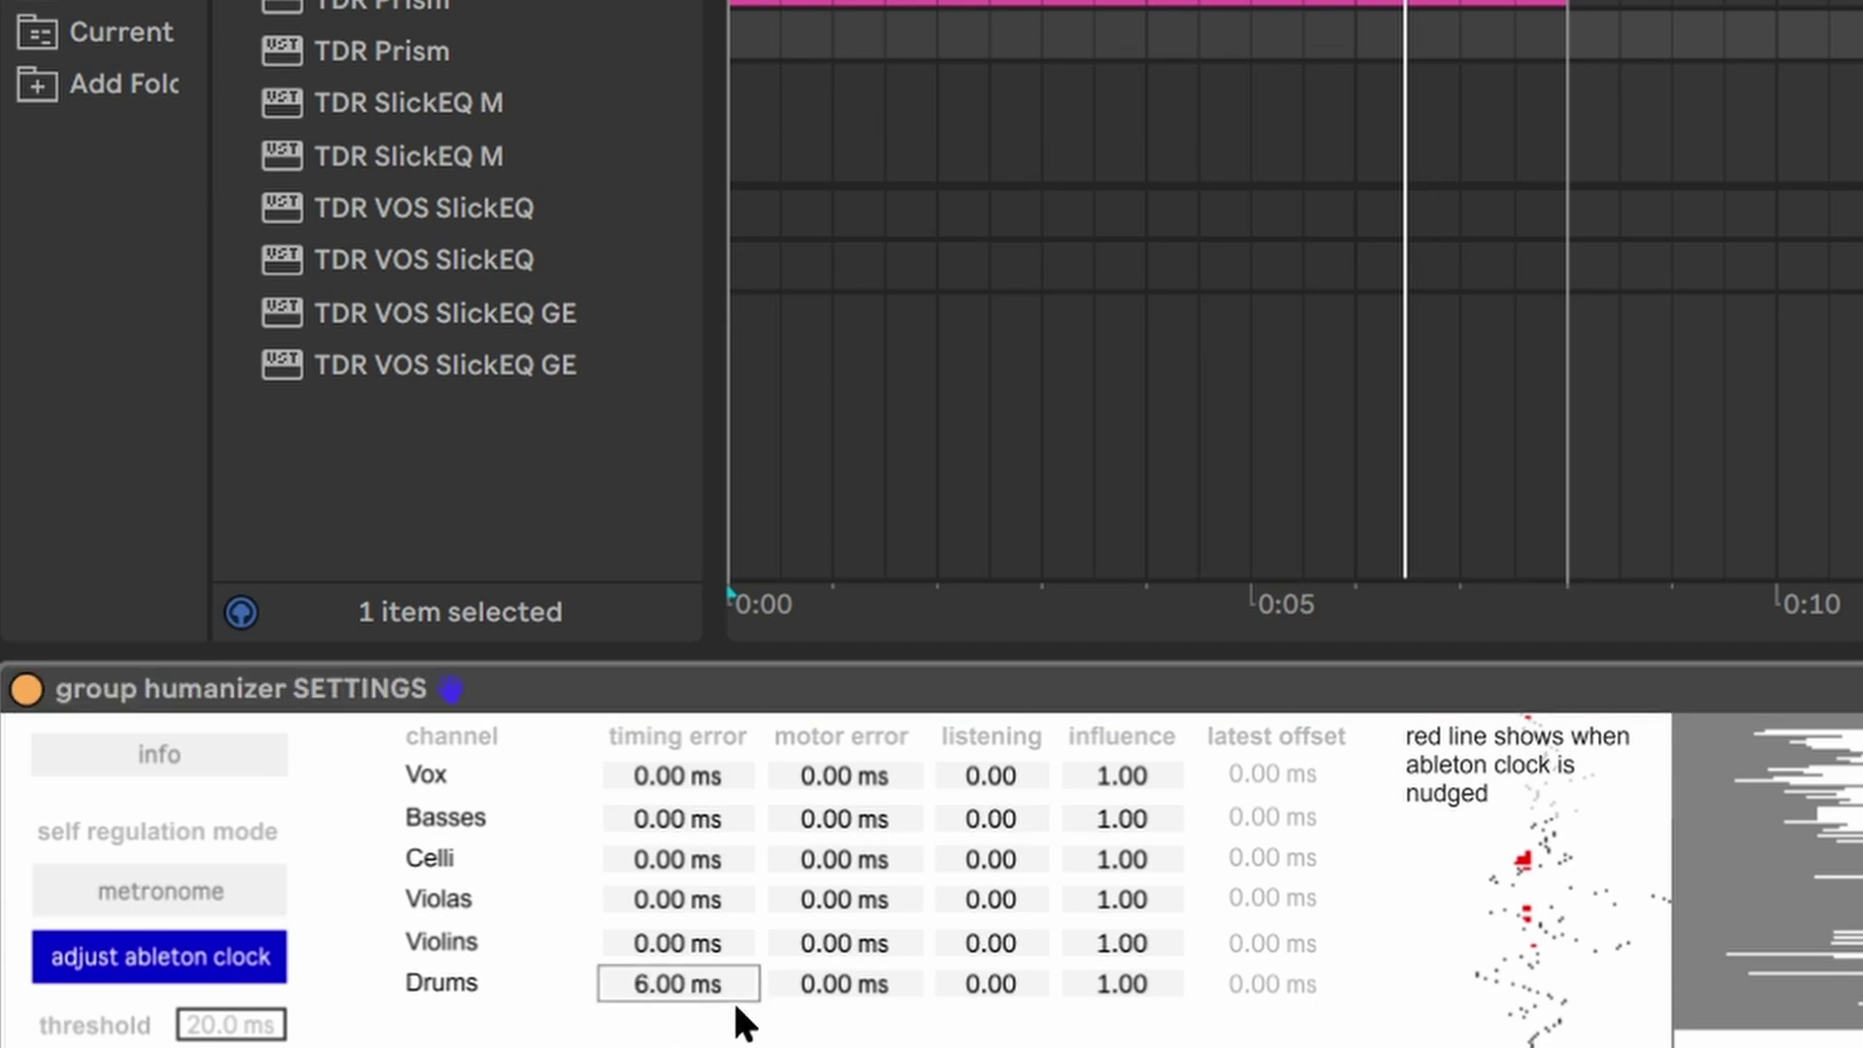
pyautogui.click(858, 982)
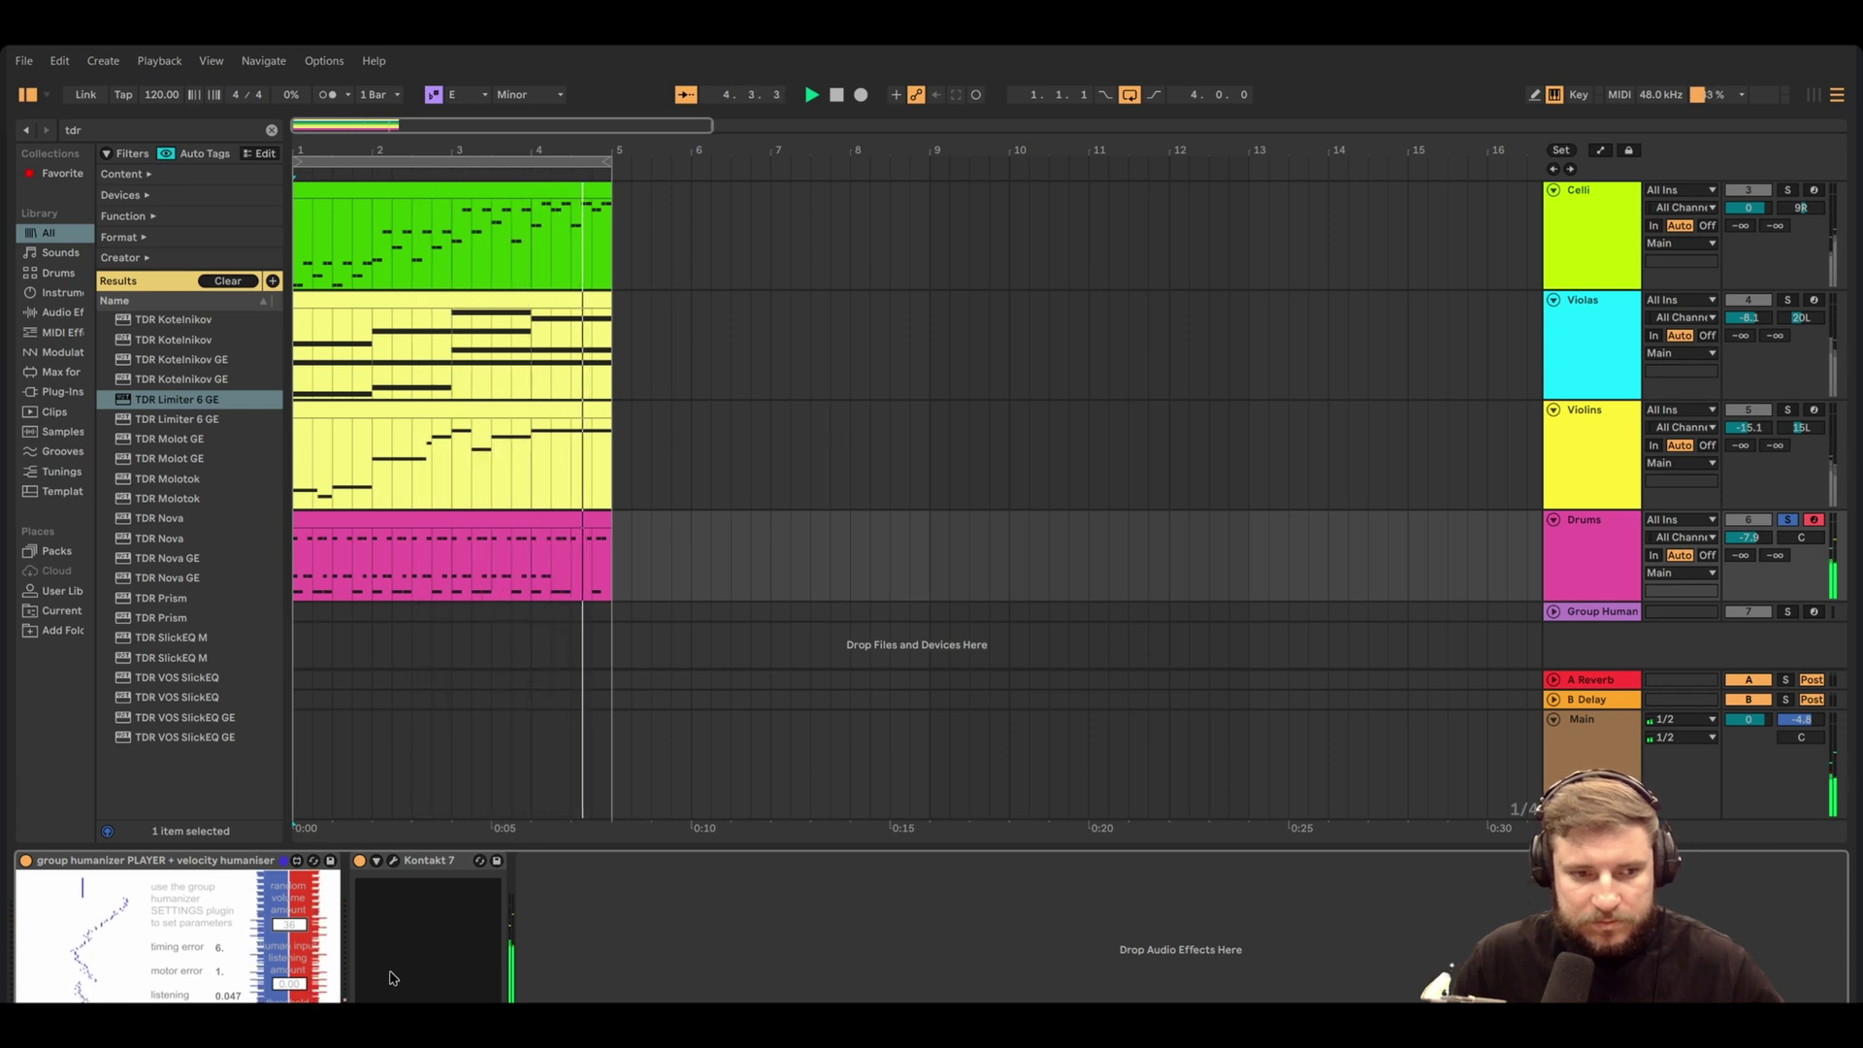
# Stop playback of the looped arrangement
pyautogui.press('space')
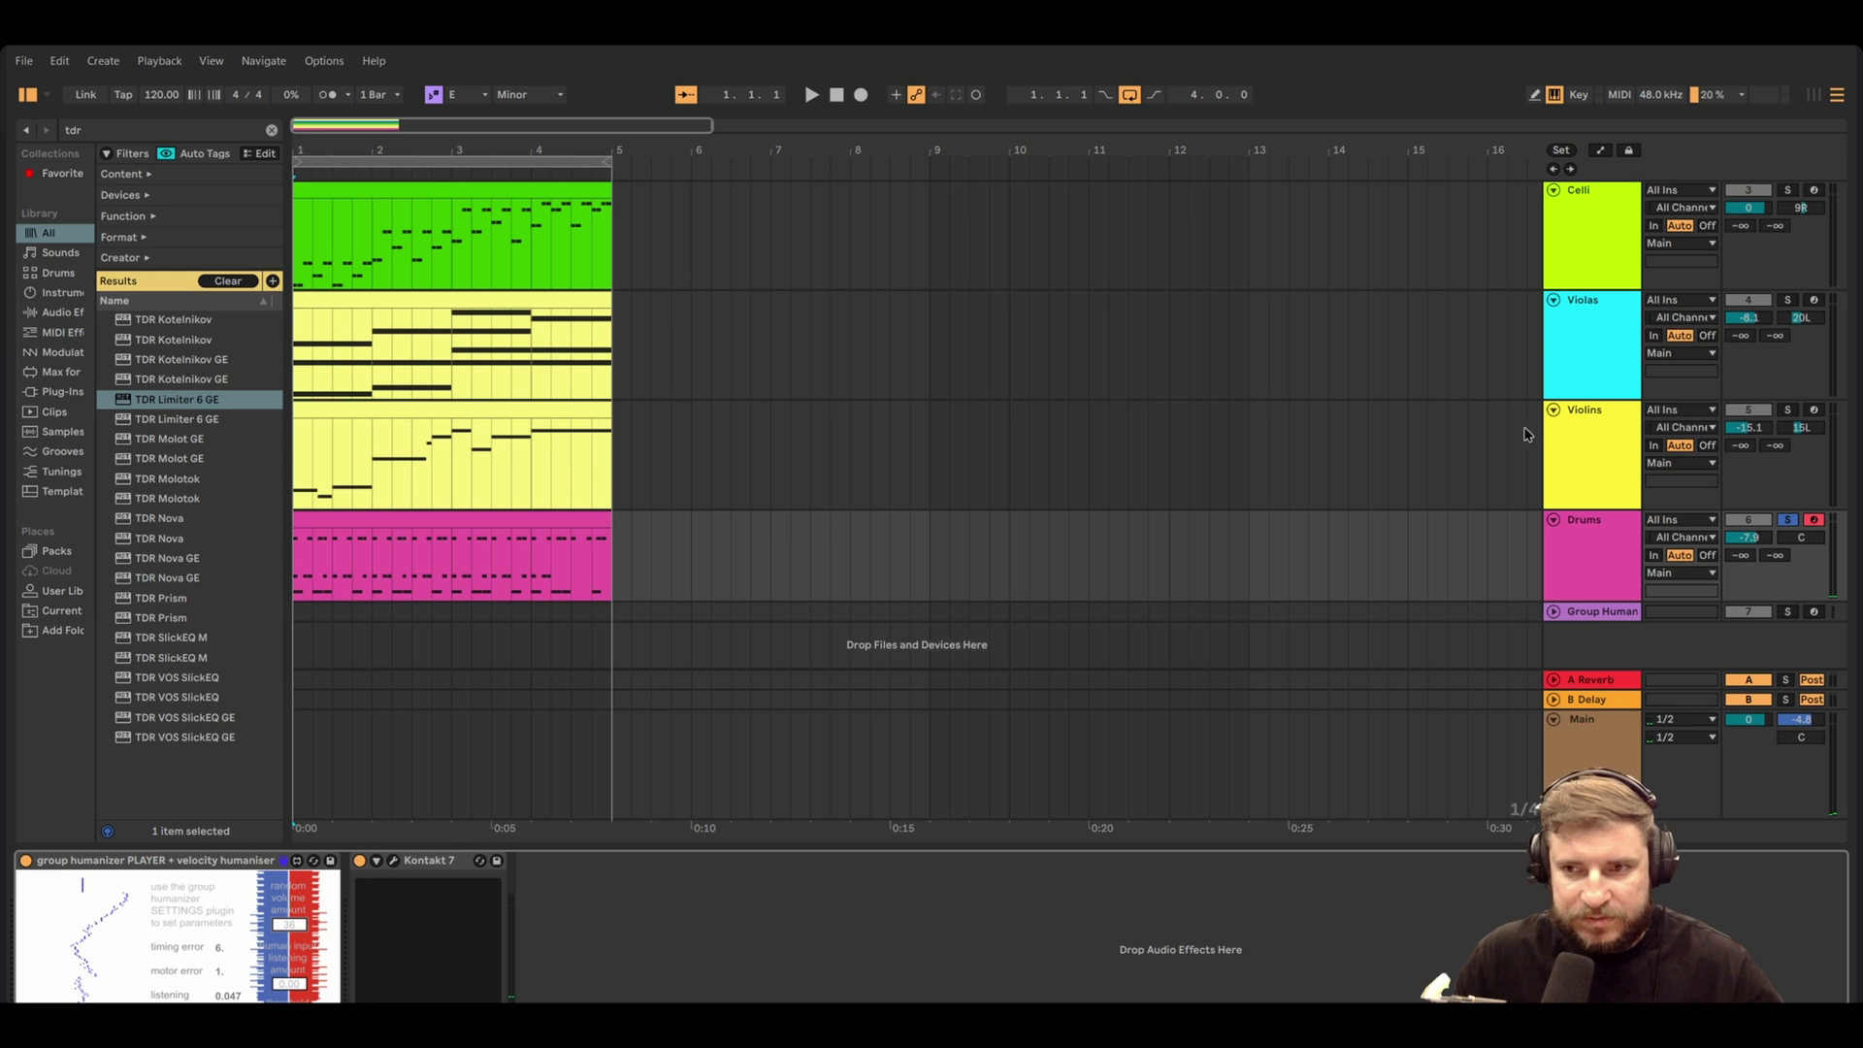
# On the Group Human track, adjust the per-channel timing error values
pyautogui.scroll(3, 1516, 421)
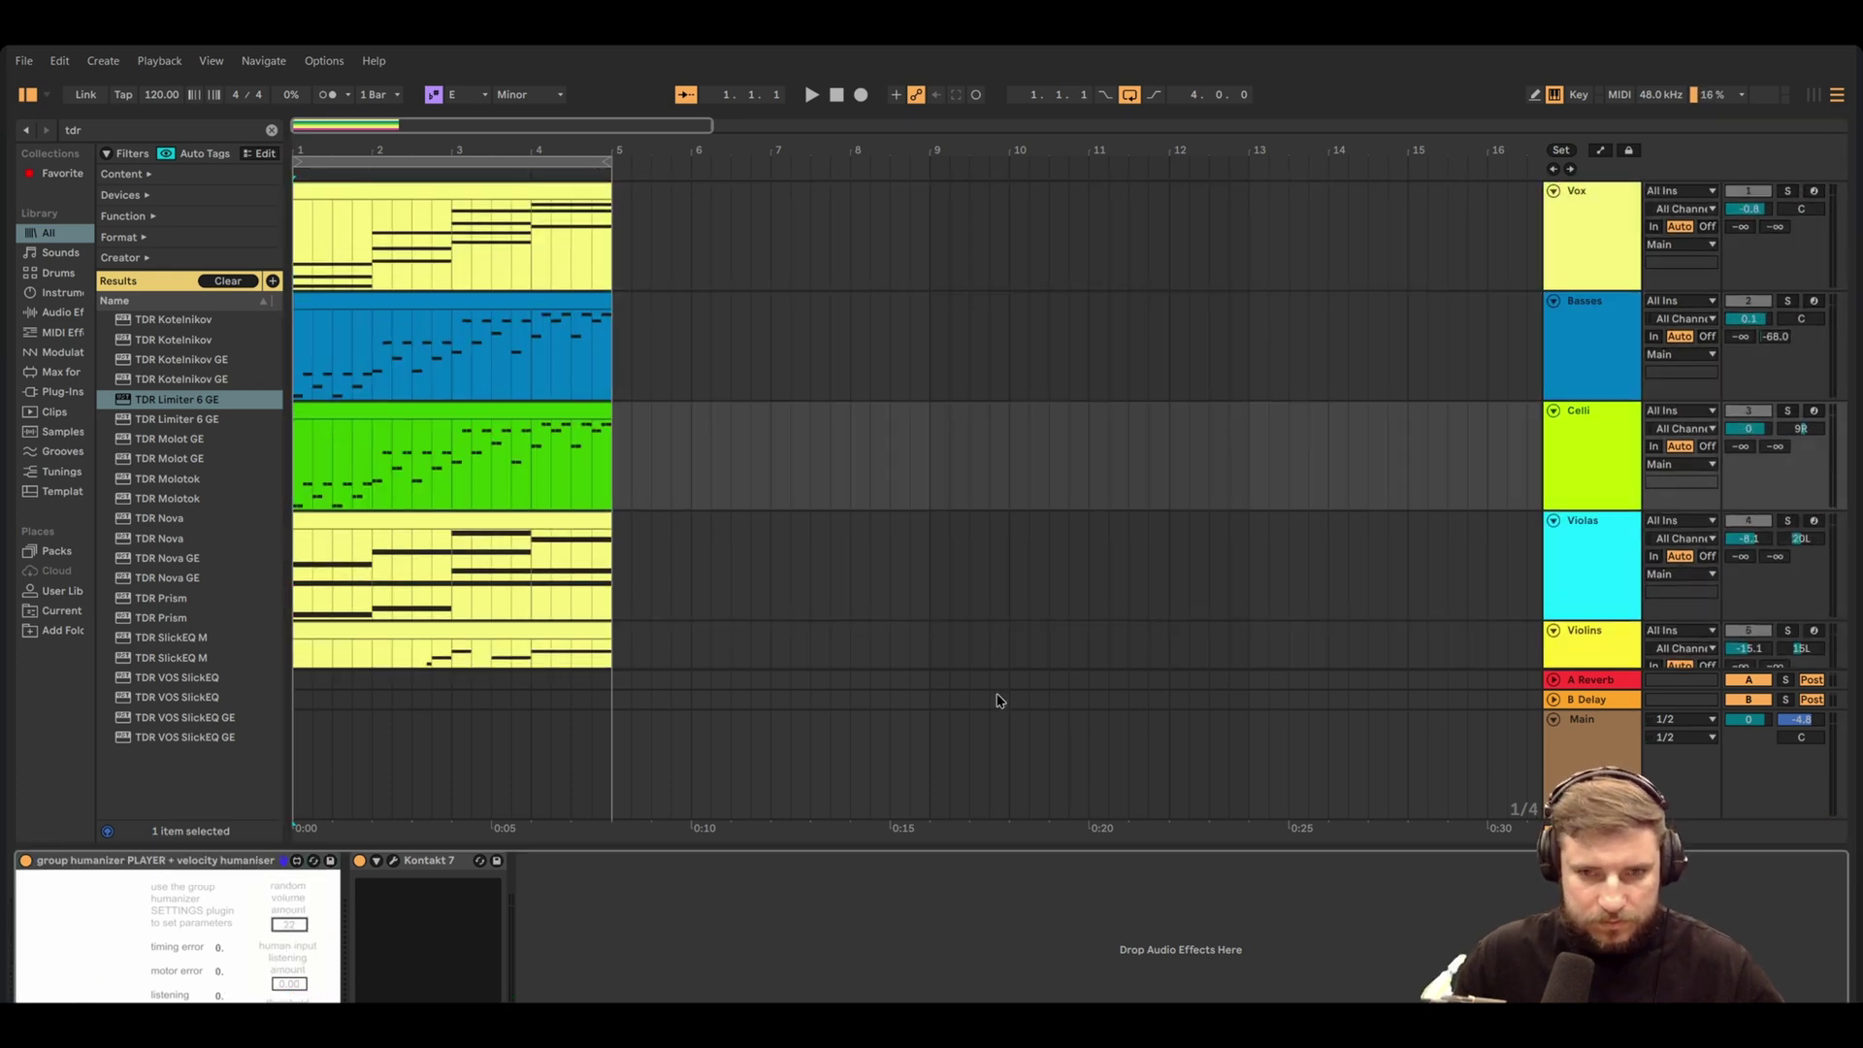
pyautogui.scroll(-3, 1606, 582)
pyautogui.click(1601, 624)
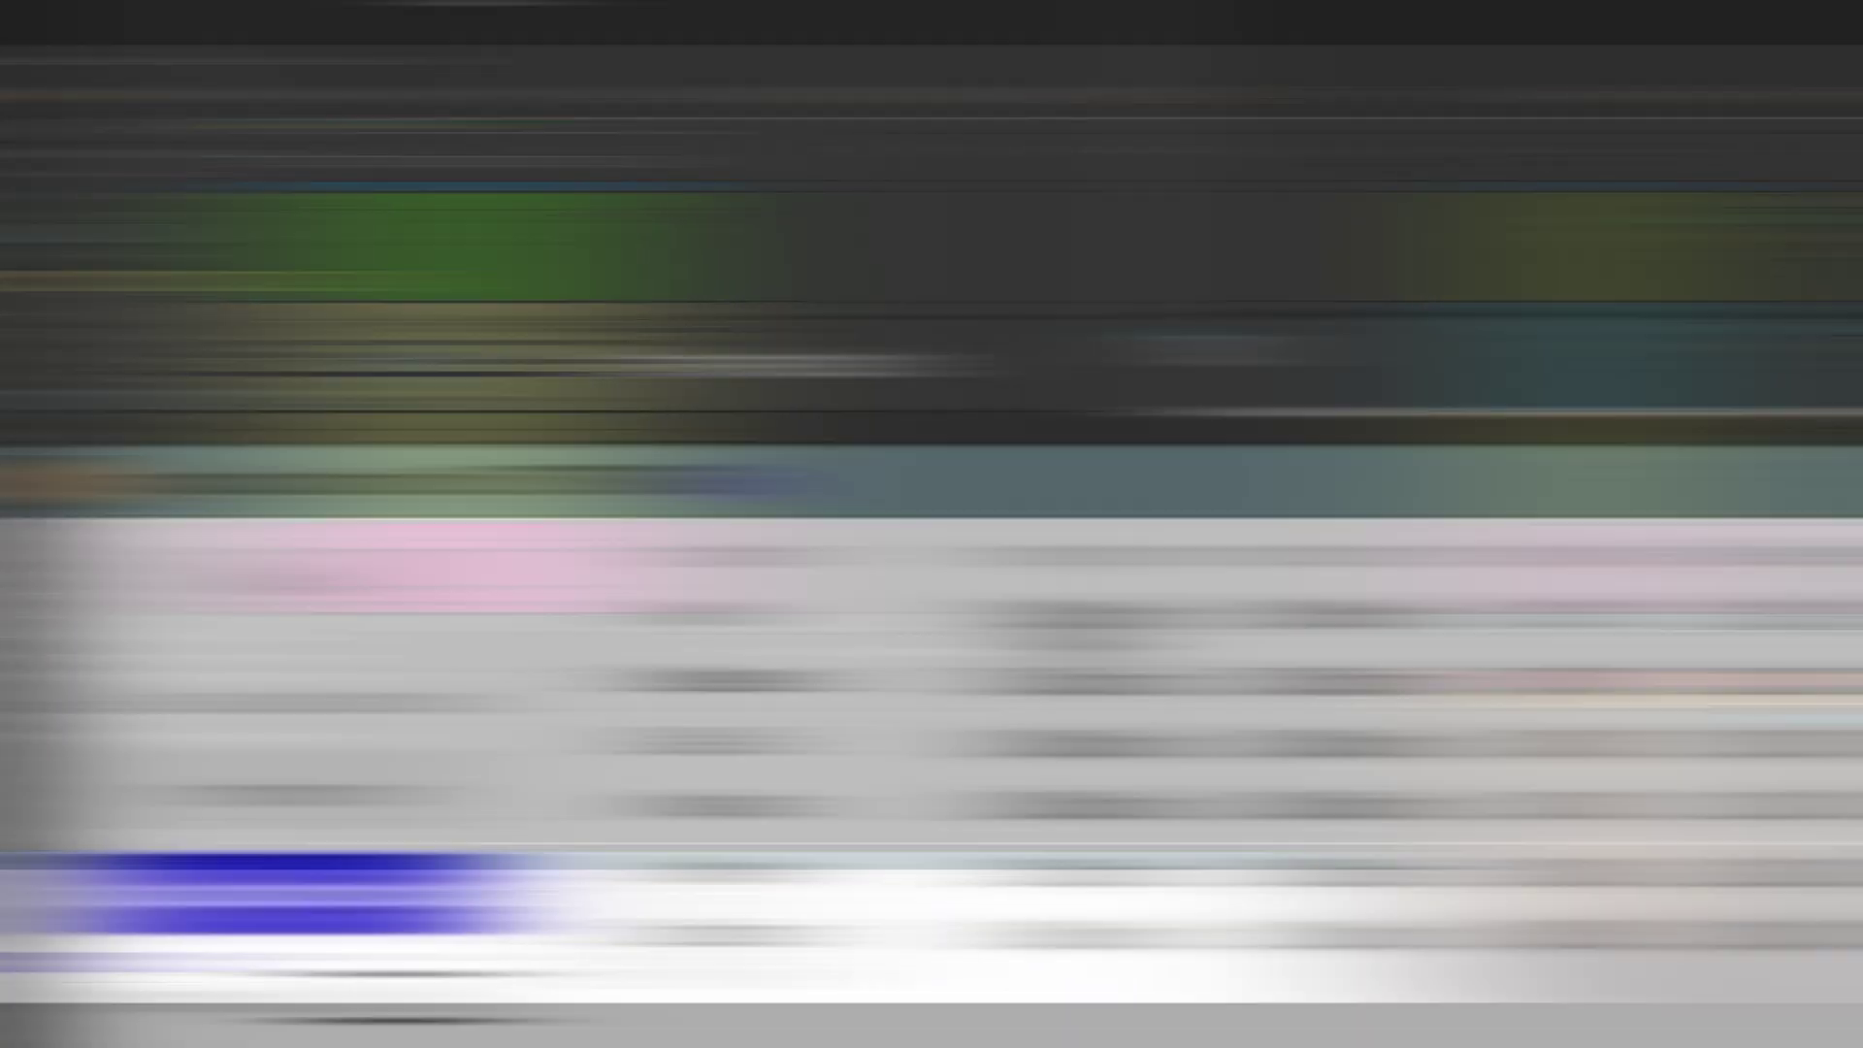
pyautogui.moveTo(272, 892); pyautogui.dragTo(273, 885)
pyautogui.moveTo(272, 909); pyautogui.dragTo(273, 917)
pyautogui.moveTo(273, 940); pyautogui.dragTo(273, 943)
# Set motor errors: Vox 1 ms, Basses 2 ms, Celli 5 ms, Violas 5 ms, Violins 4 ms
pyautogui.click(336, 892)
pyautogui.moveTo(1371, 615); pyautogui.dragTo(1371, 608)
pyautogui.moveTo(1370, 681); pyautogui.dragTo(1371, 669)
pyautogui.moveTo(1371, 743); pyautogui.dragTo(1371, 718)
pyautogui.moveTo(1371, 805)
pyautogui.mouseDown()
pyautogui.moveTo(1371, 766)
pyautogui.moveTo(1371, 790)
pyautogui.mouseUp()
pyautogui.moveTo(1371, 872); pyautogui.dragTo(1371, 854)
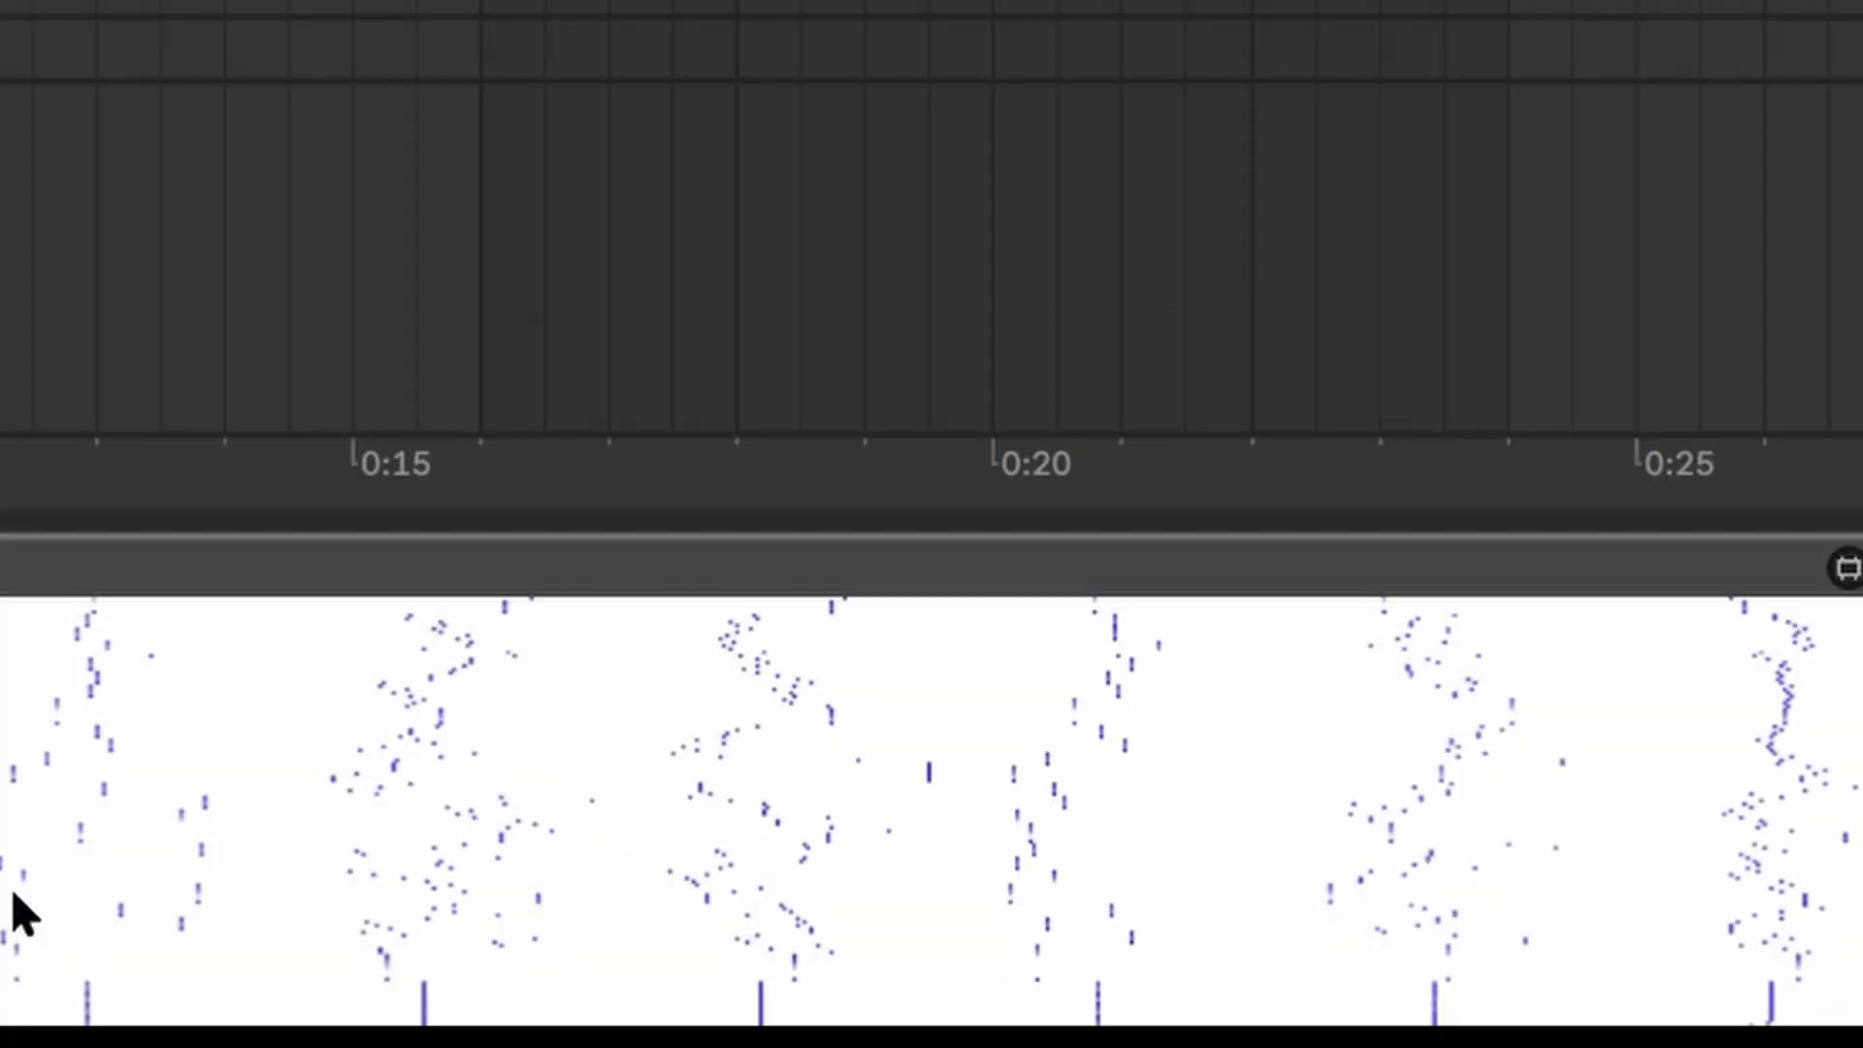